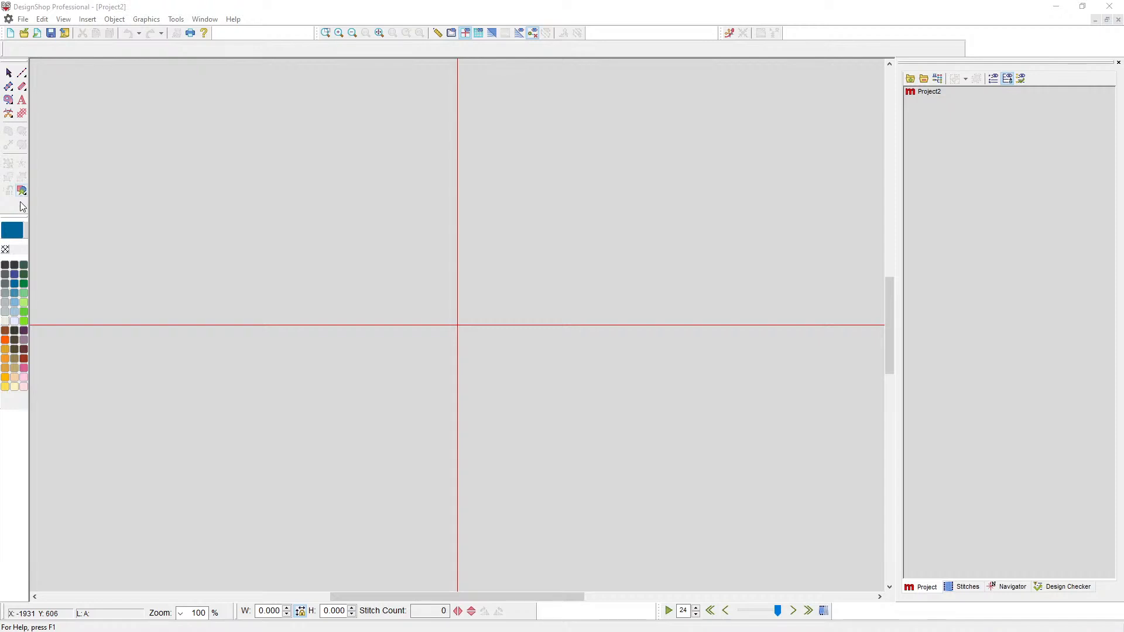
# Insert the Filled Shaded Rectangle from the Common Closed Shapes custom designs in the upper-left quadrant of the design
pyautogui.click(22, 192)
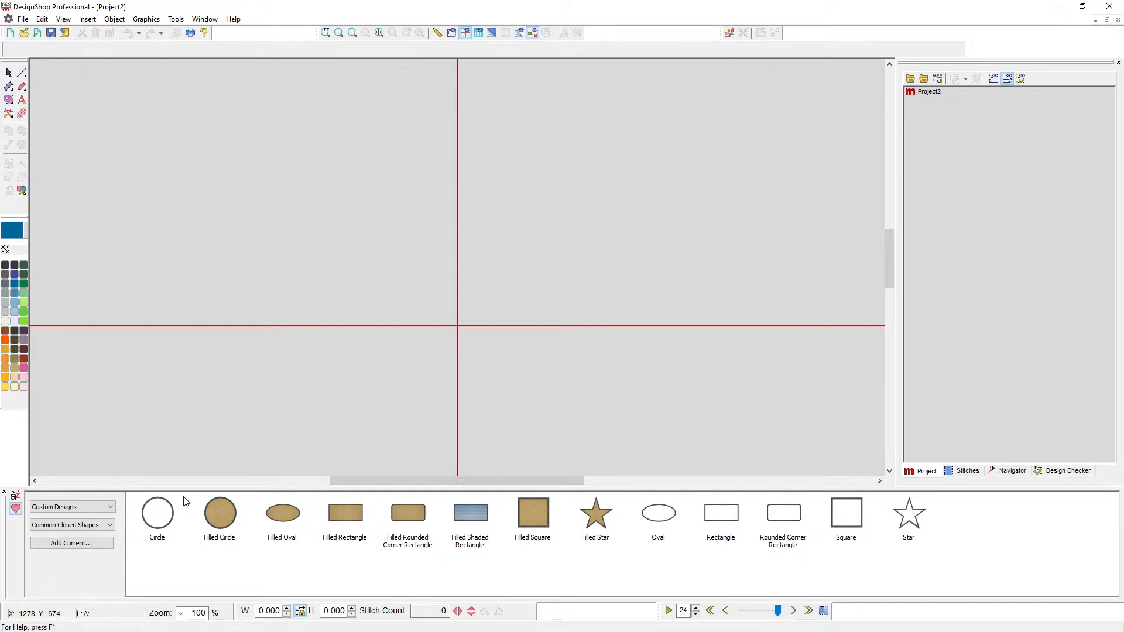
pyautogui.click(88, 507)
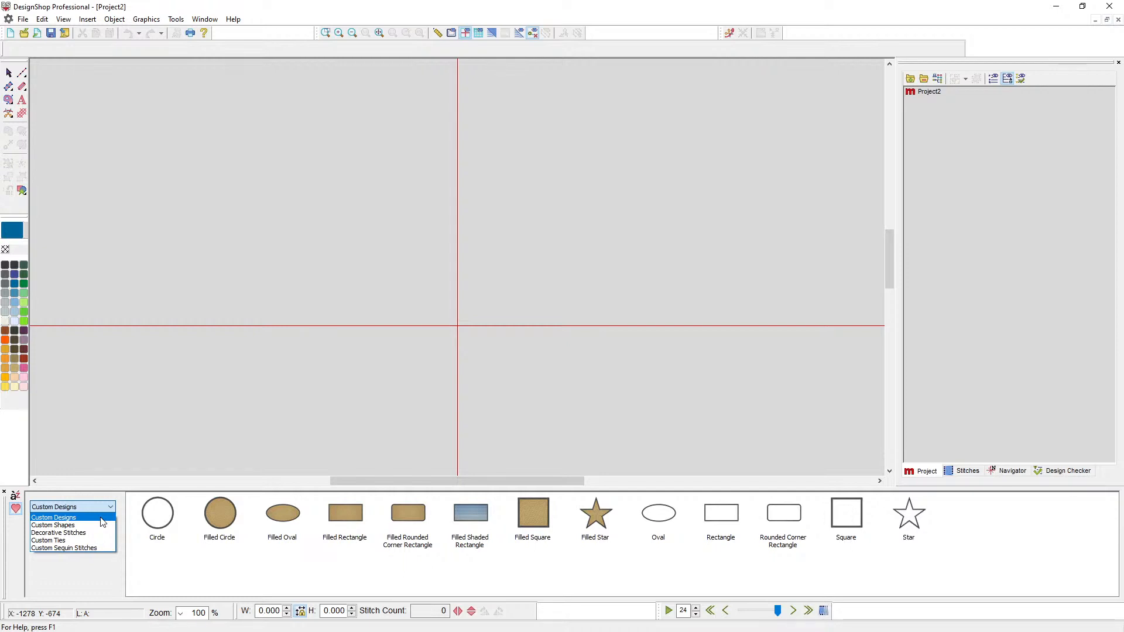
pyautogui.click(147, 491)
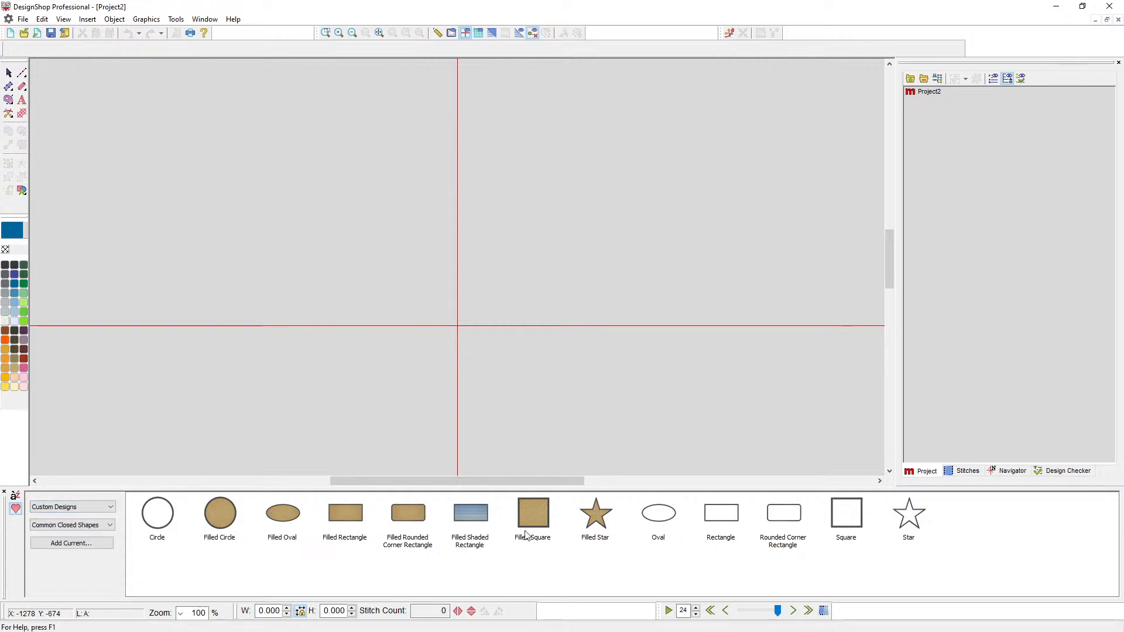
pyautogui.moveTo(475, 522)
pyautogui.mouseDown()
pyautogui.moveTo(442, 443)
pyautogui.moveTo(194, 189)
pyautogui.mouseUp()
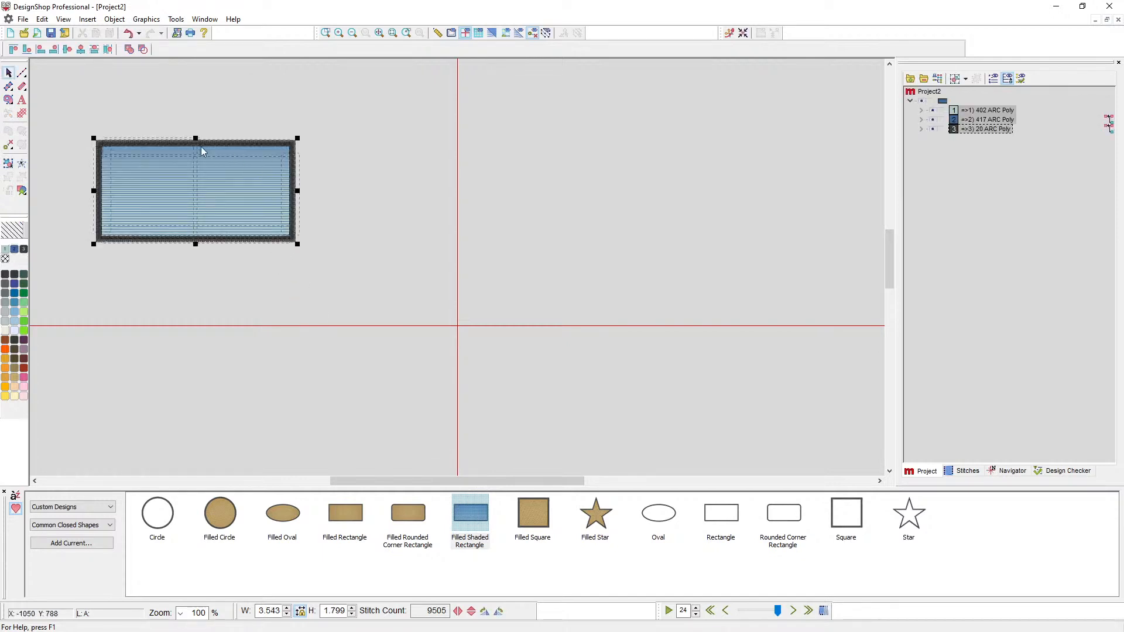
pyautogui.click(240, 264)
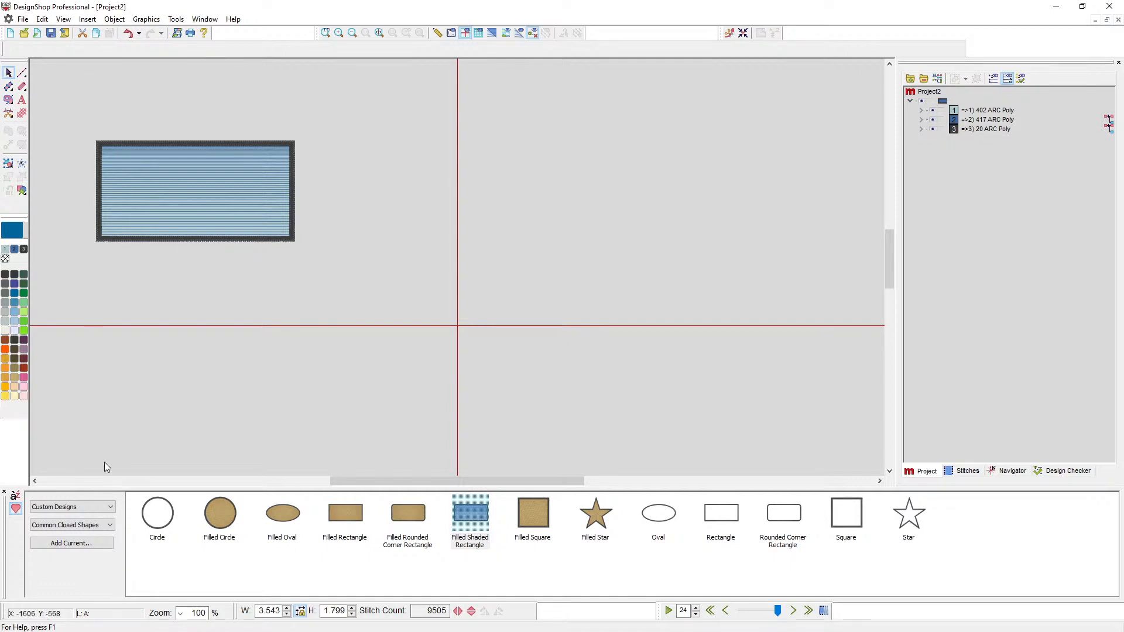
# Insert the Mad Small design from the Emojis category in the upper-right quadrant of the design
pyautogui.click(111, 531)
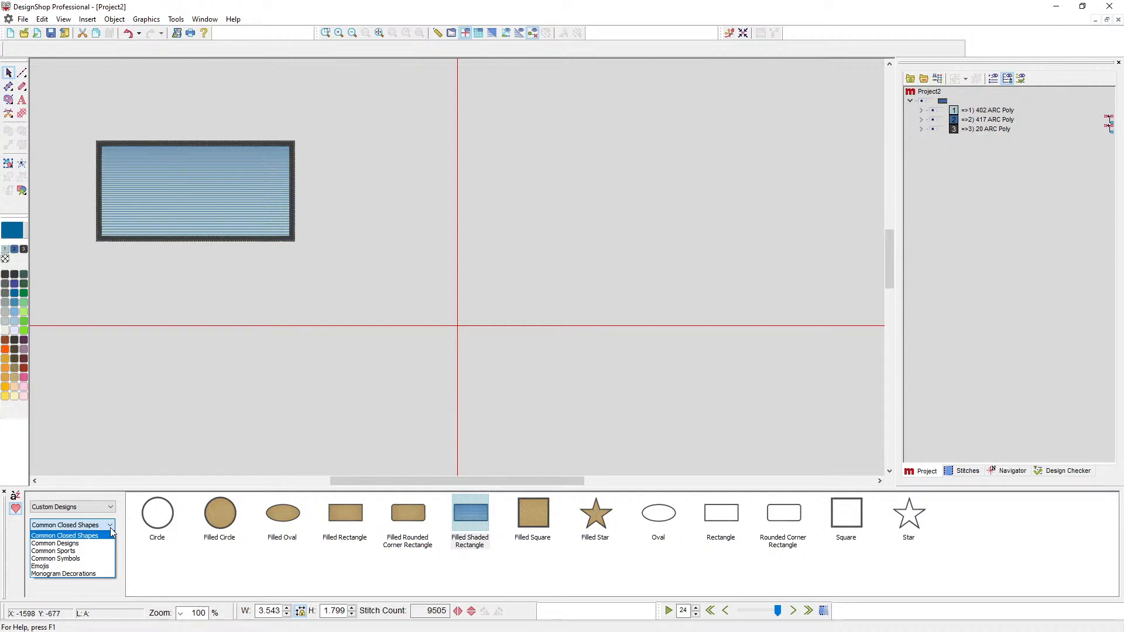
pyautogui.click(57, 567)
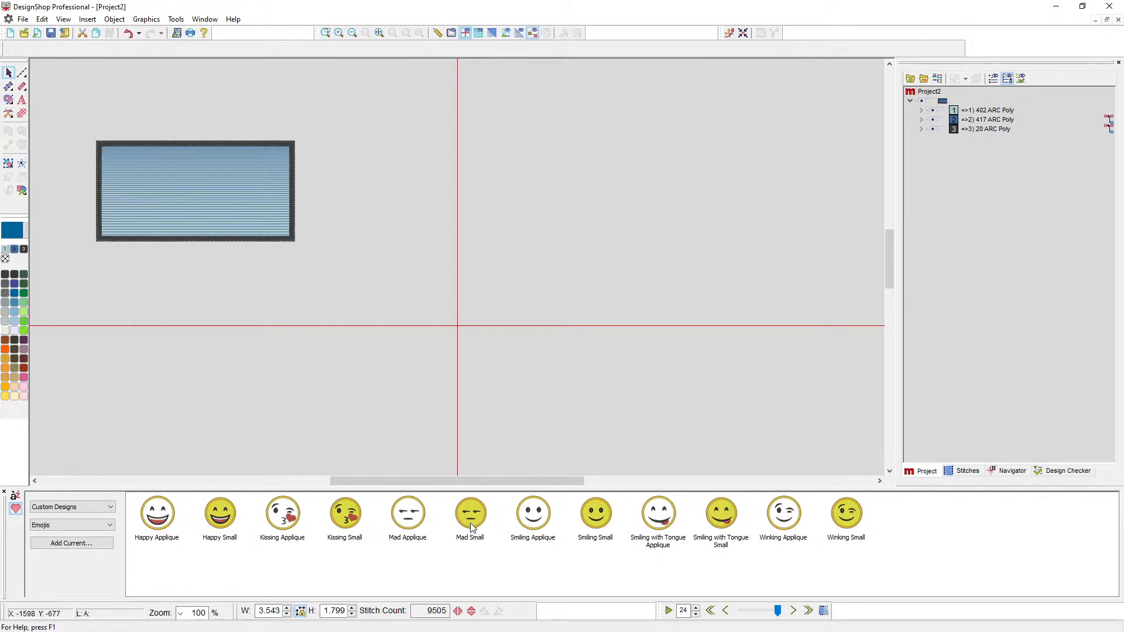
pyautogui.moveTo(472, 526); pyautogui.dragTo(666, 248)
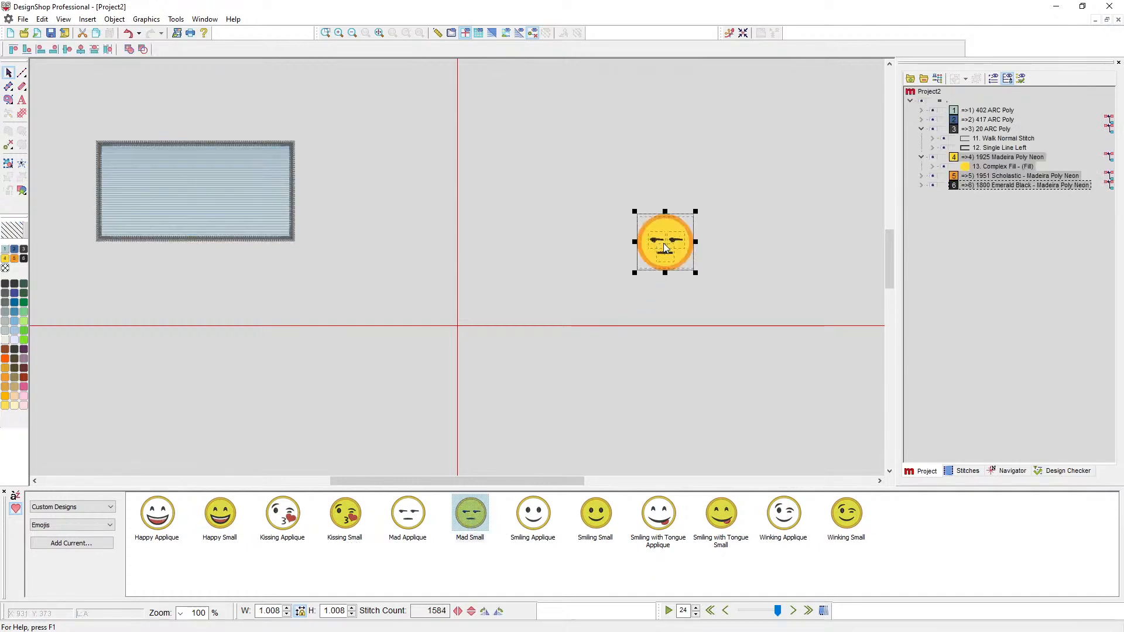
pyautogui.click(606, 396)
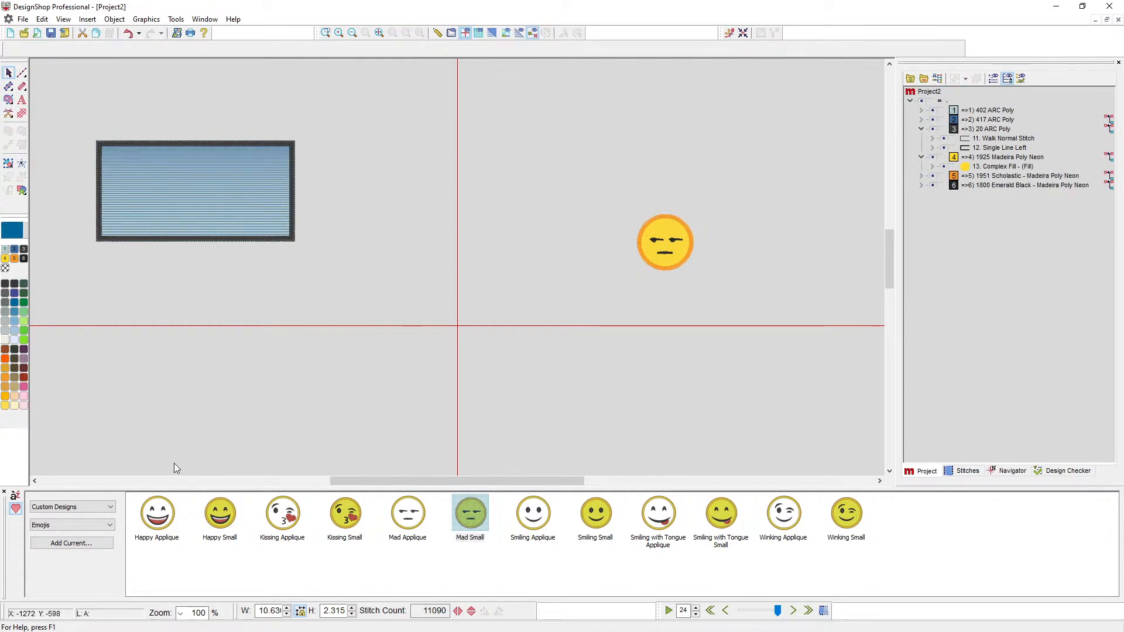
# Insert the Fifteen Holes frame from the Monogram Decorations category near the centre of the design
pyautogui.click(91, 525)
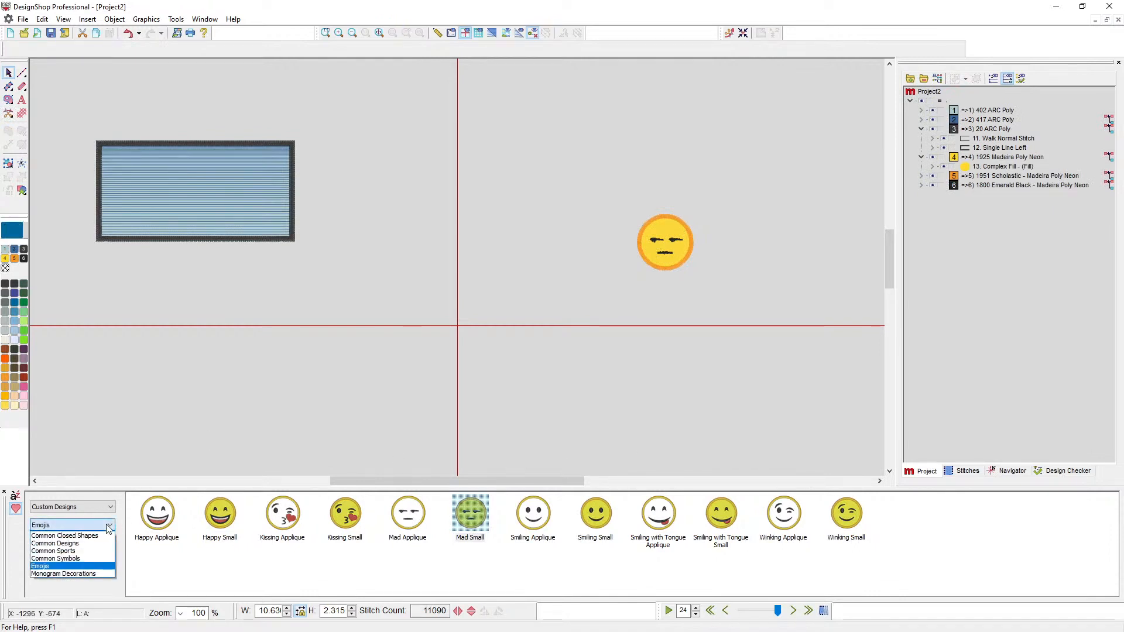
pyautogui.click(87, 575)
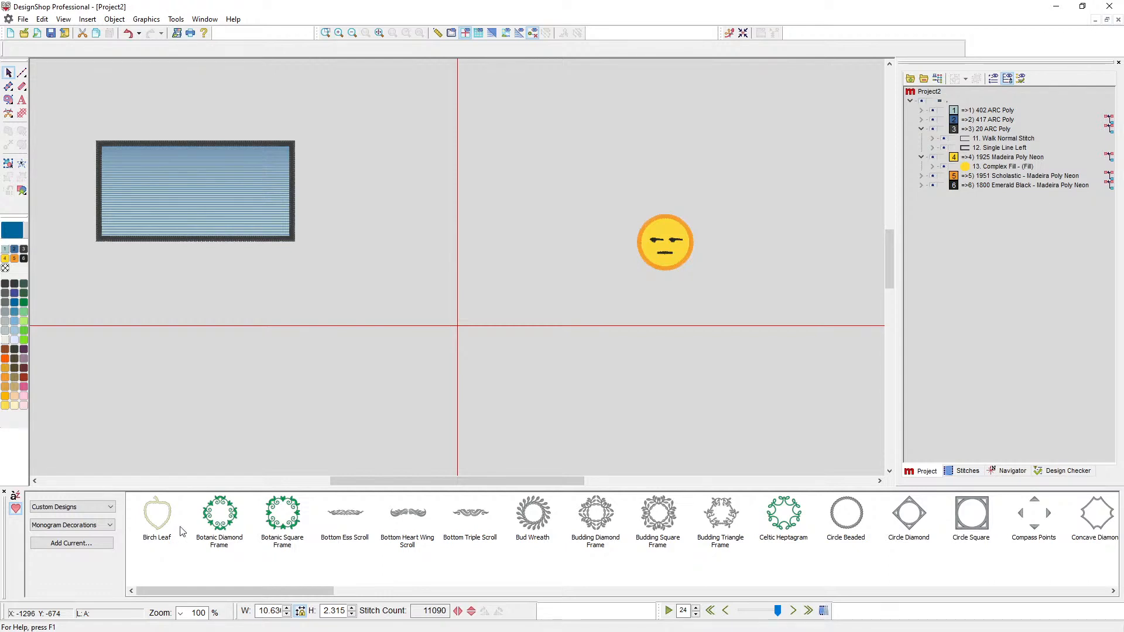
pyautogui.click(159, 534)
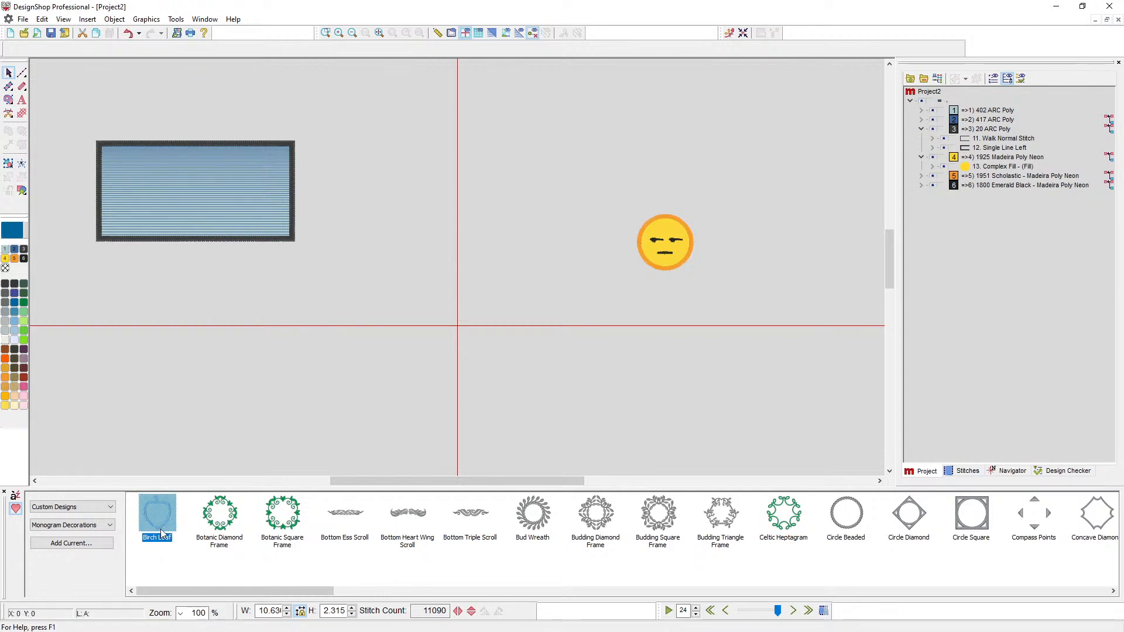
pyautogui.click(293, 531)
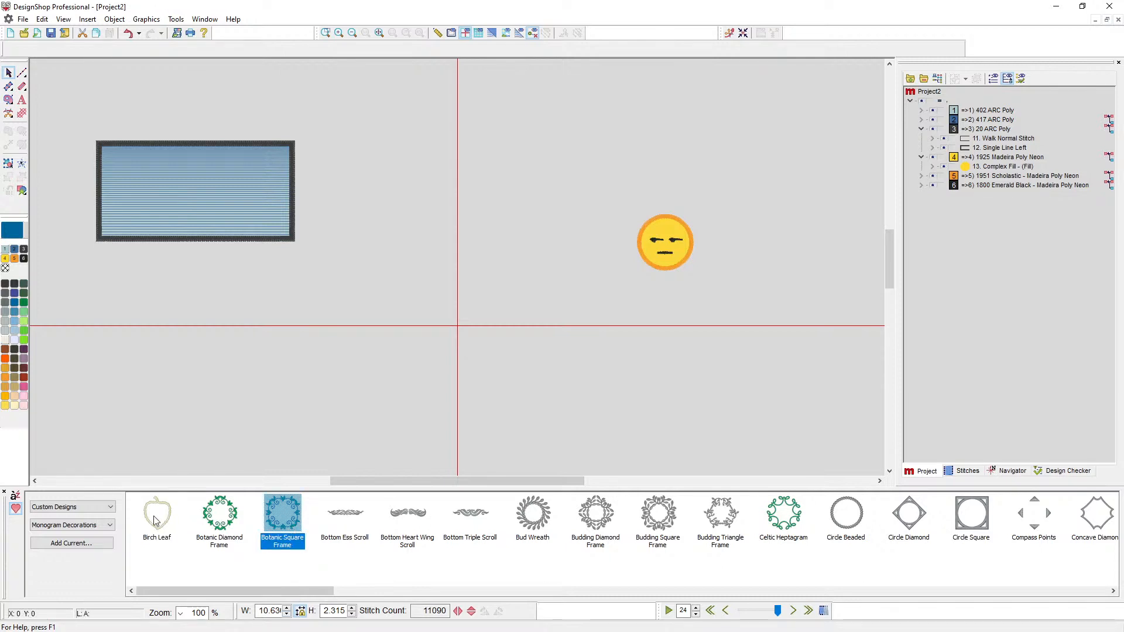
pyautogui.moveTo(215, 593); pyautogui.dragTo(537, 592)
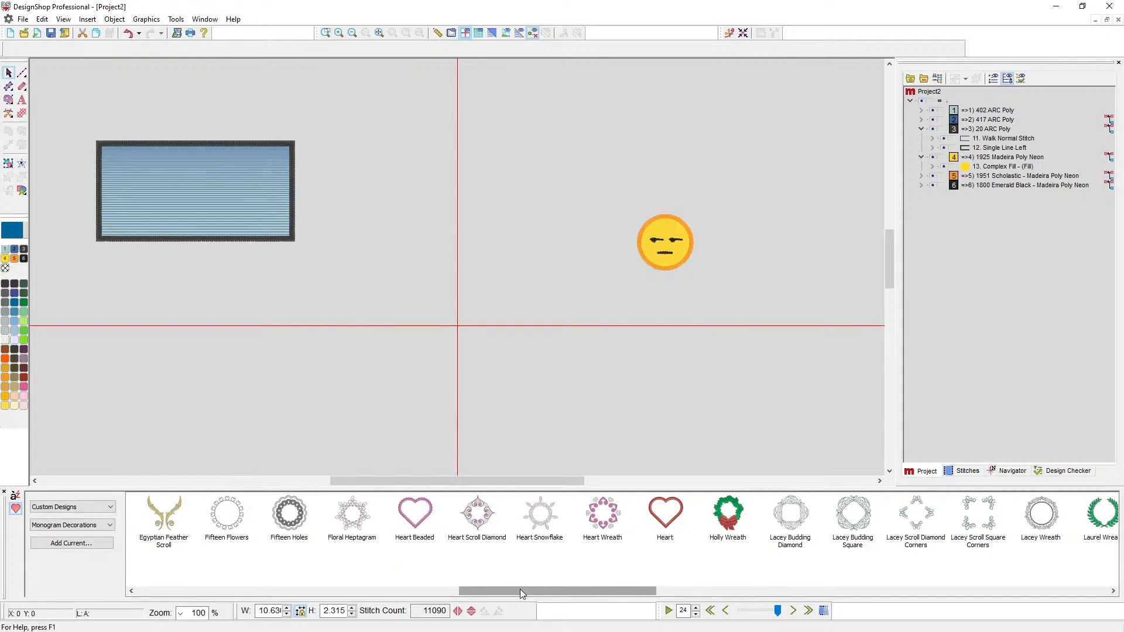
pyautogui.moveTo(289, 514); pyautogui.dragTo(422, 321)
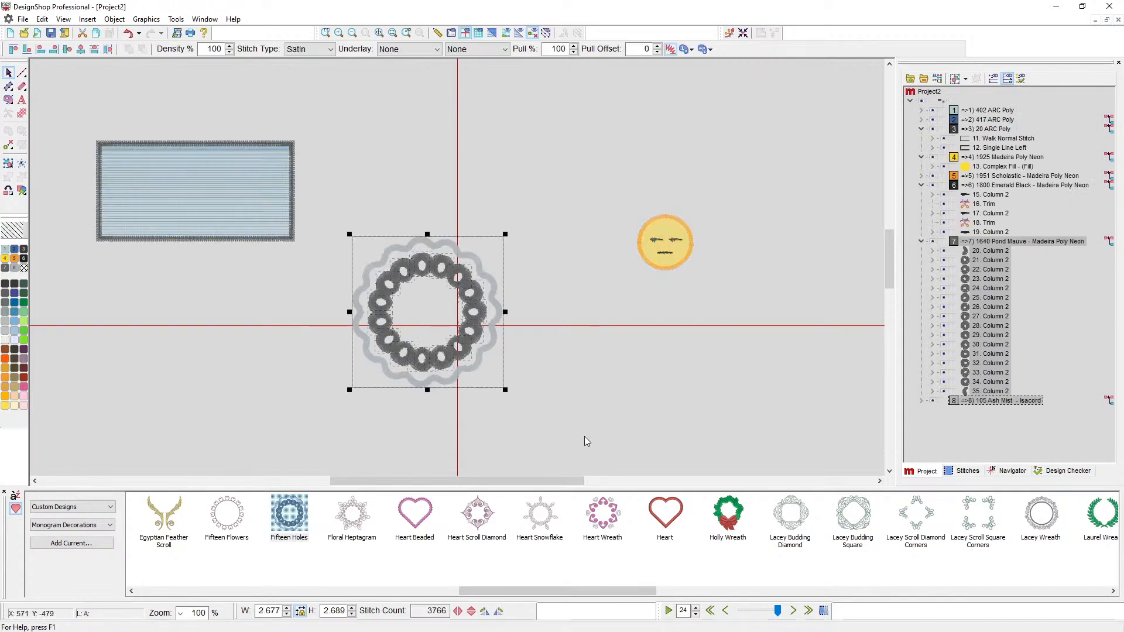
pyautogui.click(609, 432)
# Highlight the frame's Pond Mauve and Ash Mist colour blocks in the project tree and clear the selection
pyautogui.click(974, 241)
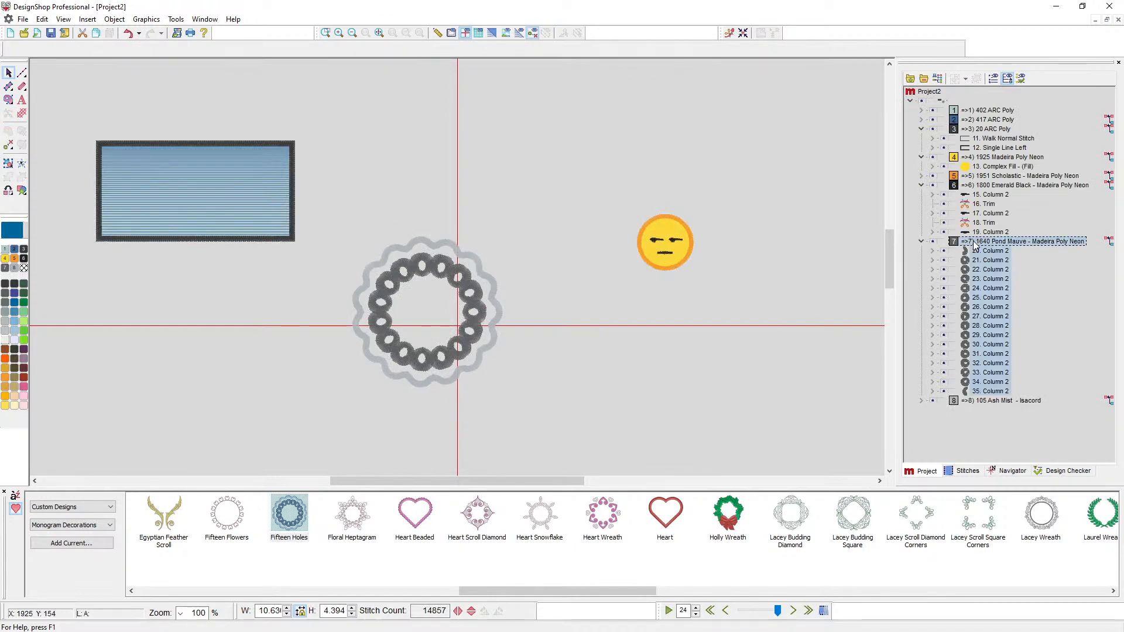
pyautogui.keyDown('ctrl'); pyautogui.click(995, 401); pyautogui.keyUp('ctrl')
pyautogui.click(555, 389)
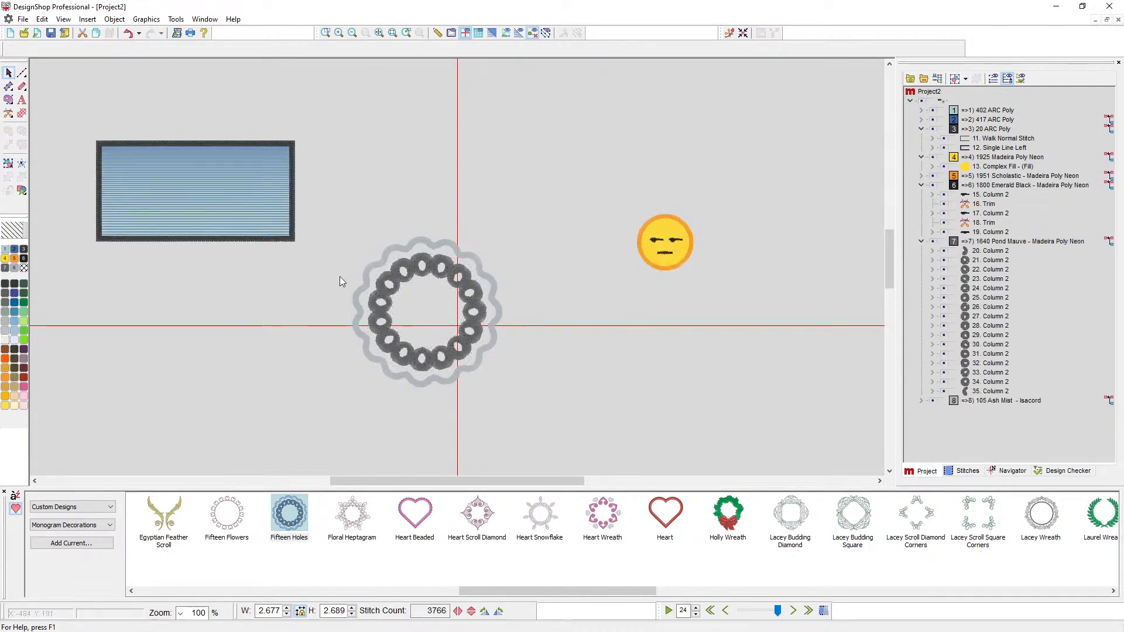
# Add the lettering "NMA" above the frame in the Basic Block alphabet at a height of 1.000
pyautogui.click(21, 100)
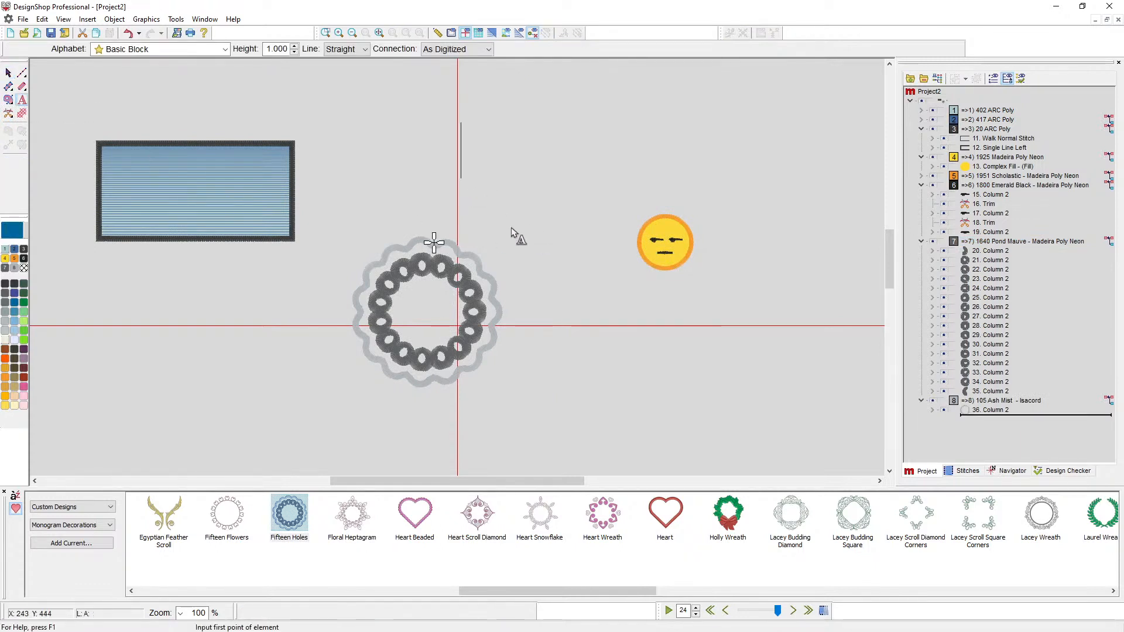
pyautogui.write('NMA')
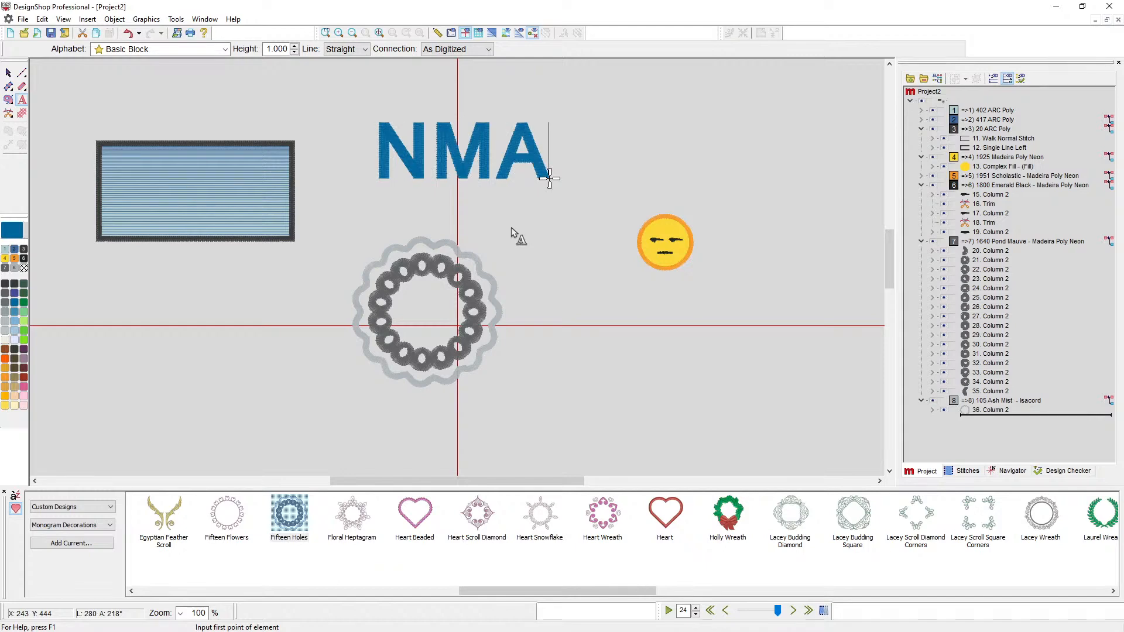
pyautogui.press('Return')
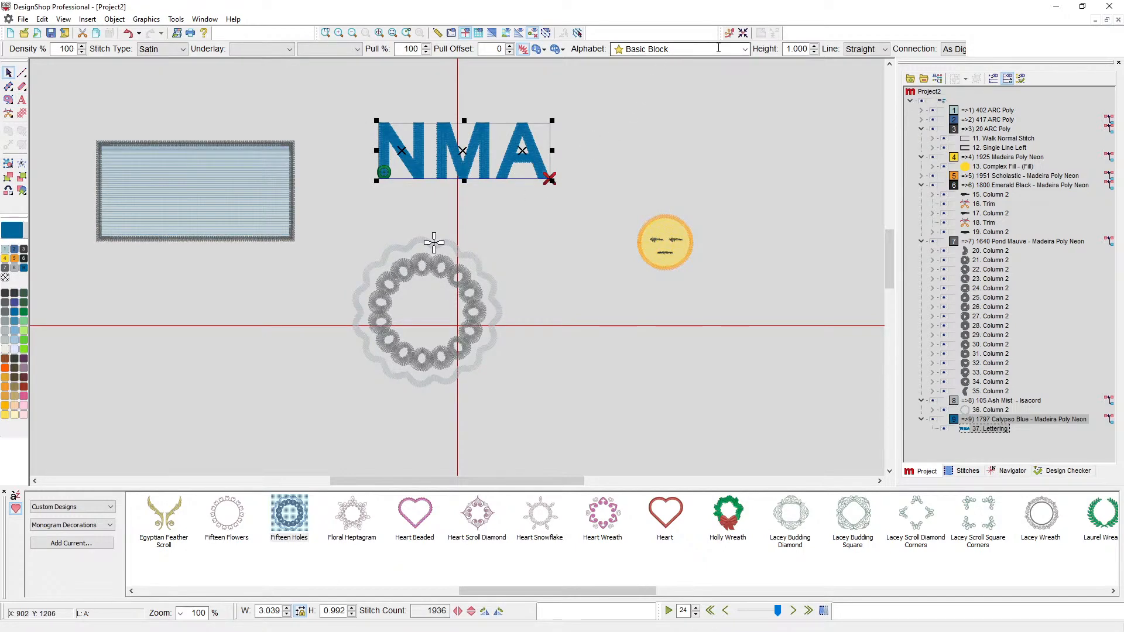
# Change the NMA lettering's alphabet to Scroll Monogram from the Monogram group
pyautogui.click(745, 49)
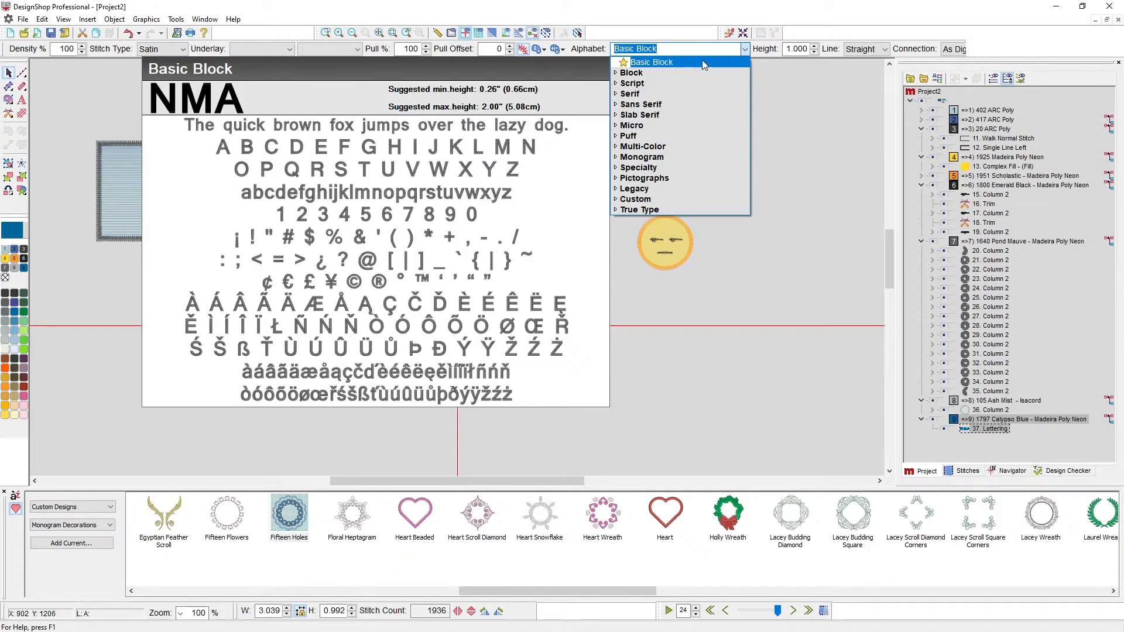
pyautogui.click(623, 158)
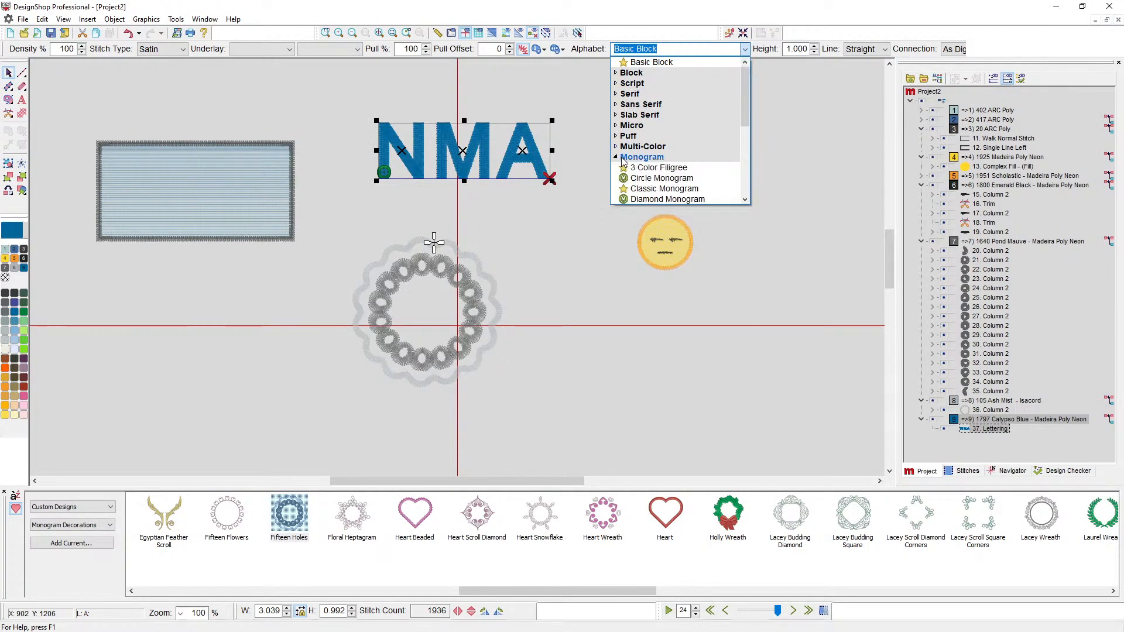
pyautogui.scroll(-1, 662, 170)
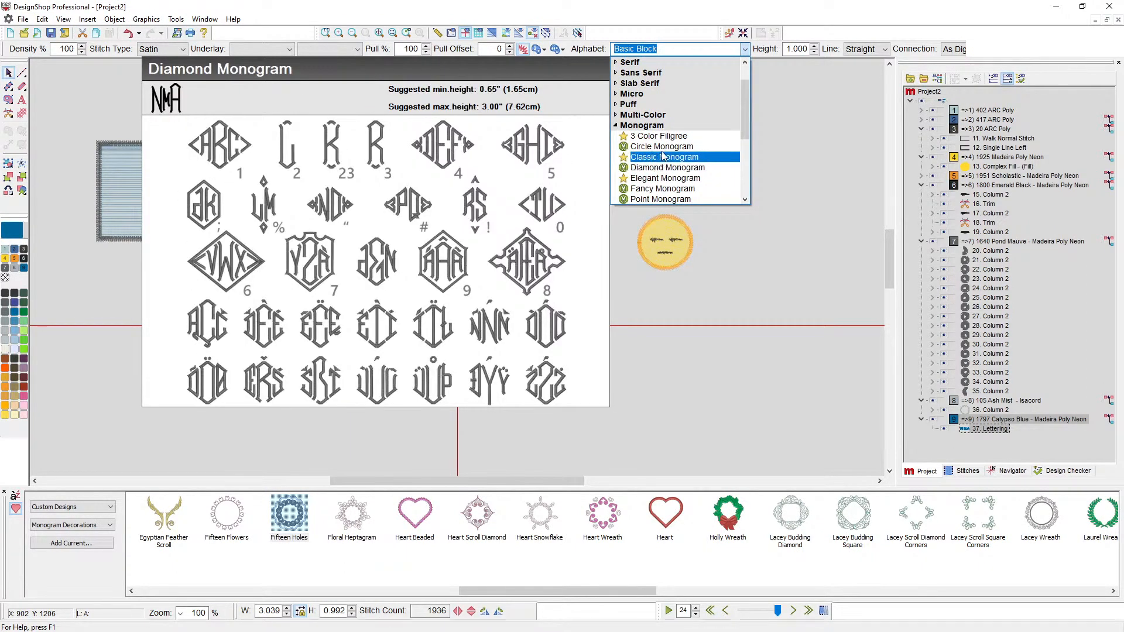
pyautogui.scroll(-1, 660, 149)
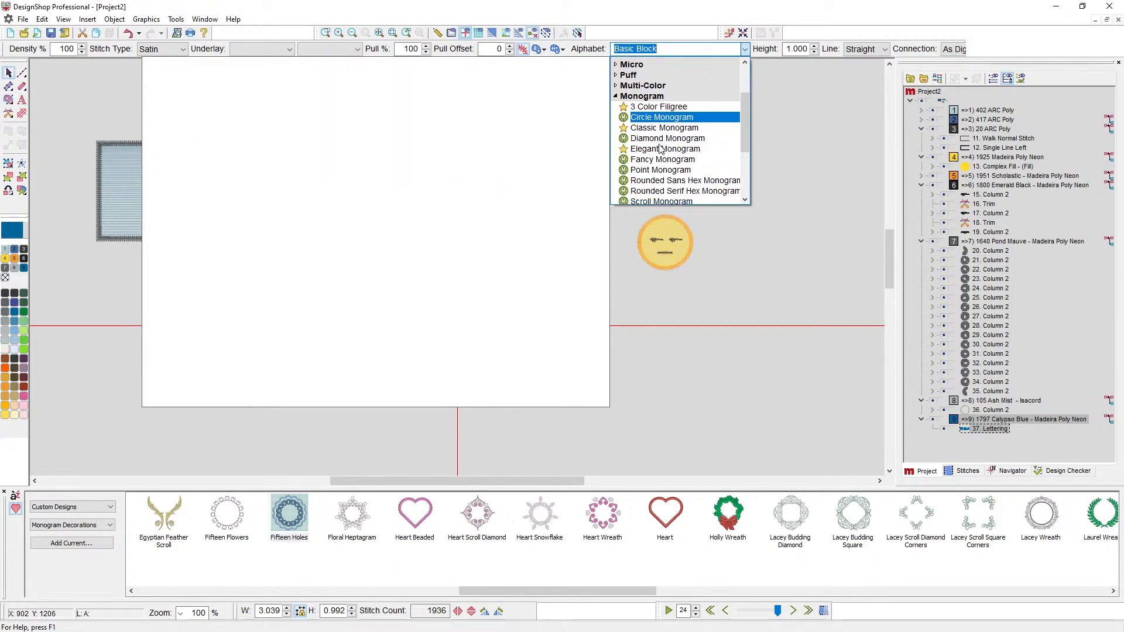
pyautogui.scroll(-1, 660, 173)
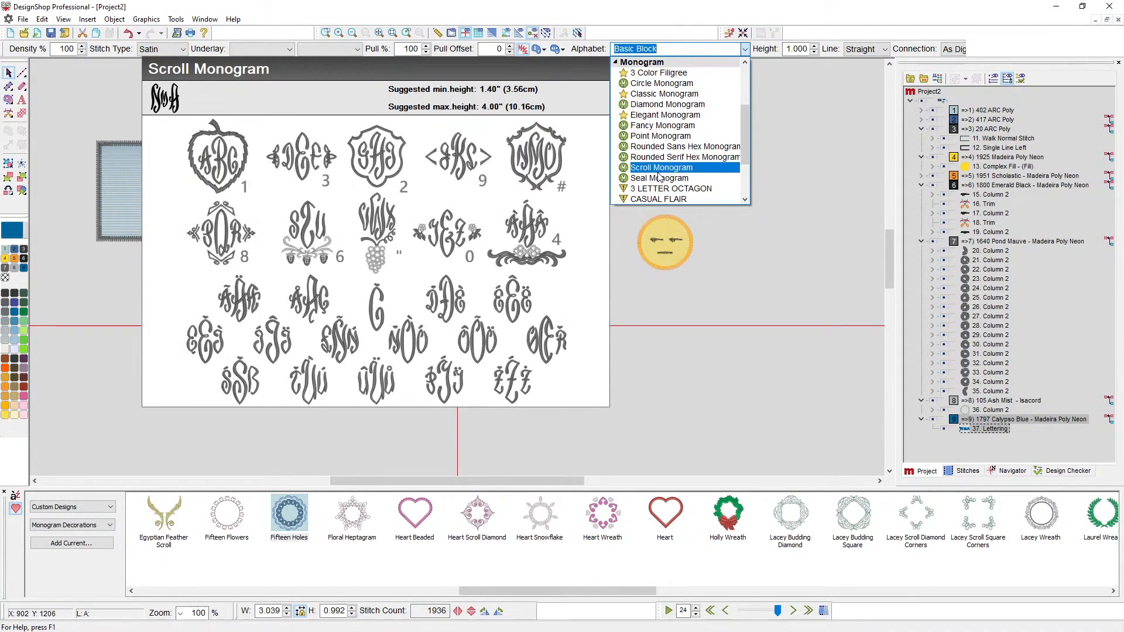
pyautogui.click(656, 168)
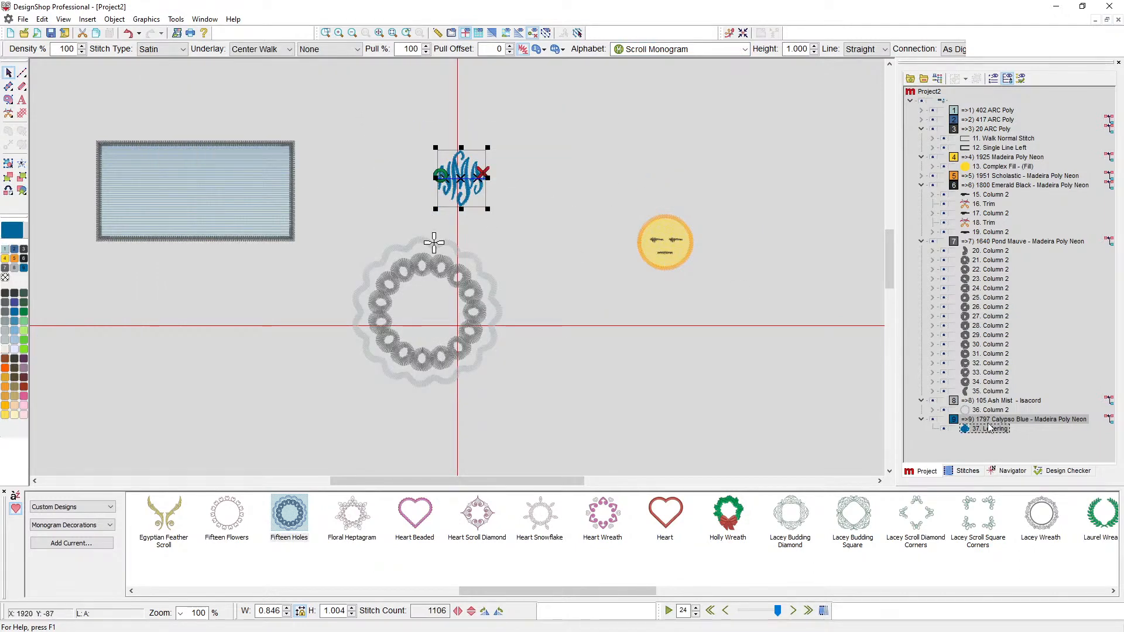
# Move the NMA lettering before the Pond Mauve block in the sewing order and fit it inside the frame at about 119% scale
pyautogui.moveTo(991, 429); pyautogui.dragTo(990, 239)
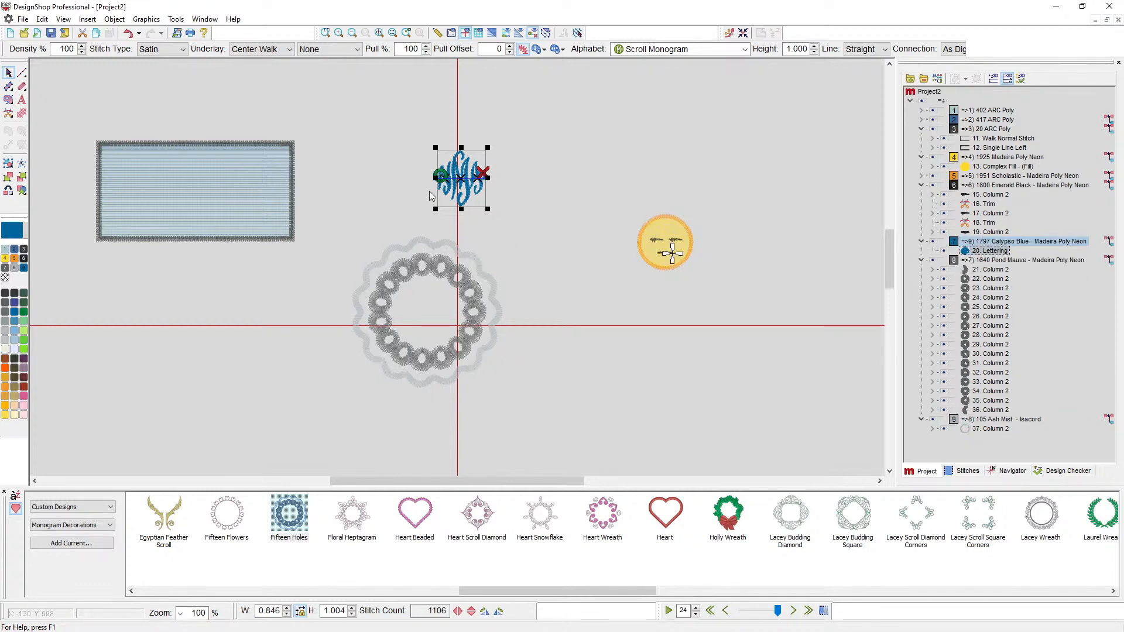
pyautogui.moveTo(479, 195)
pyautogui.mouseDown()
pyautogui.moveTo(446, 337)
pyautogui.moveTo(459, 348)
pyautogui.mouseUp()
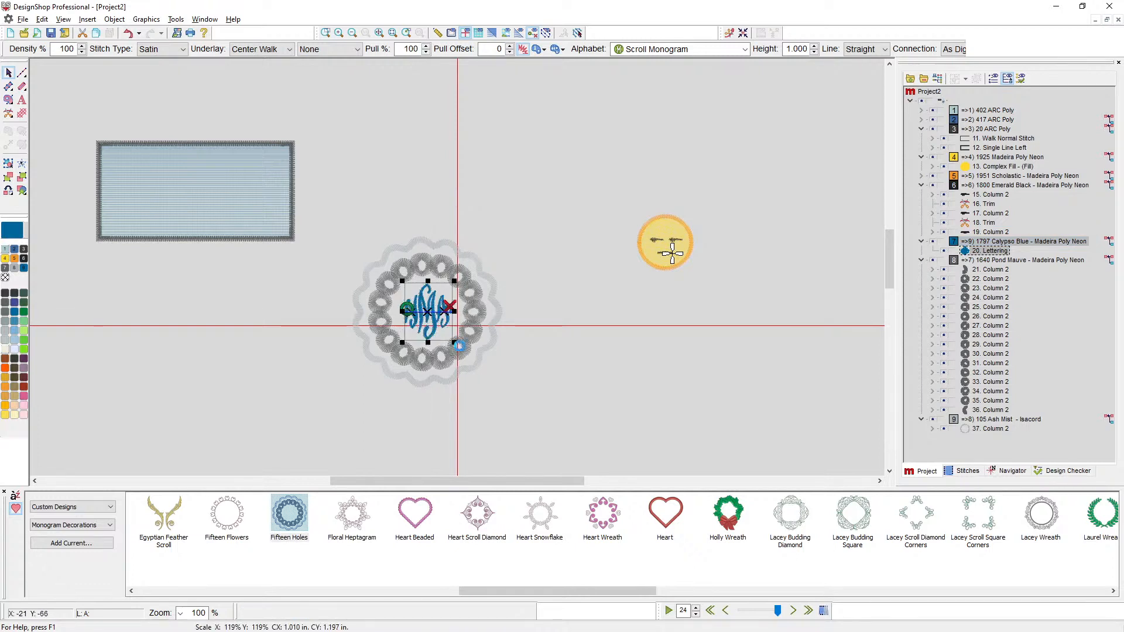
pyautogui.click(559, 387)
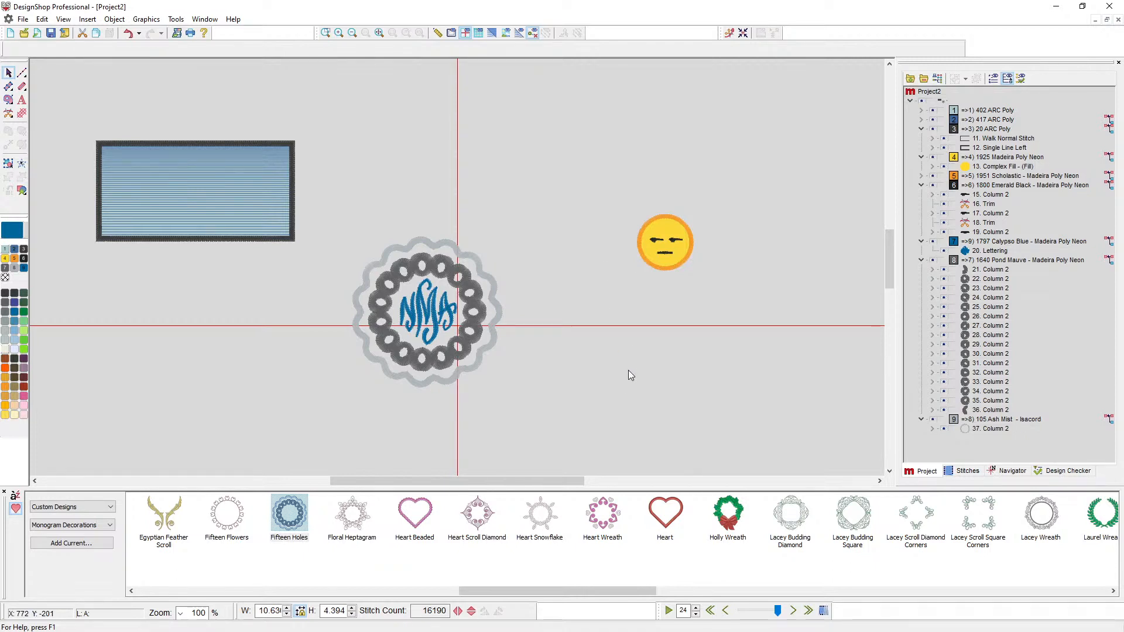
# Create a new blank project
pyautogui.click(11, 34)
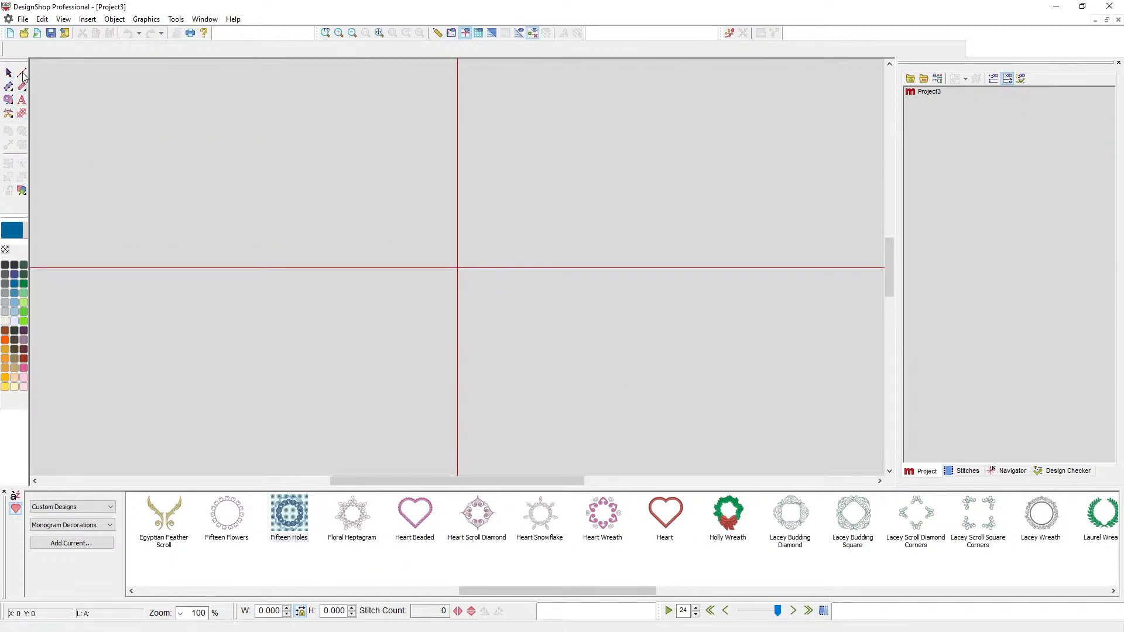
pyautogui.click(23, 74)
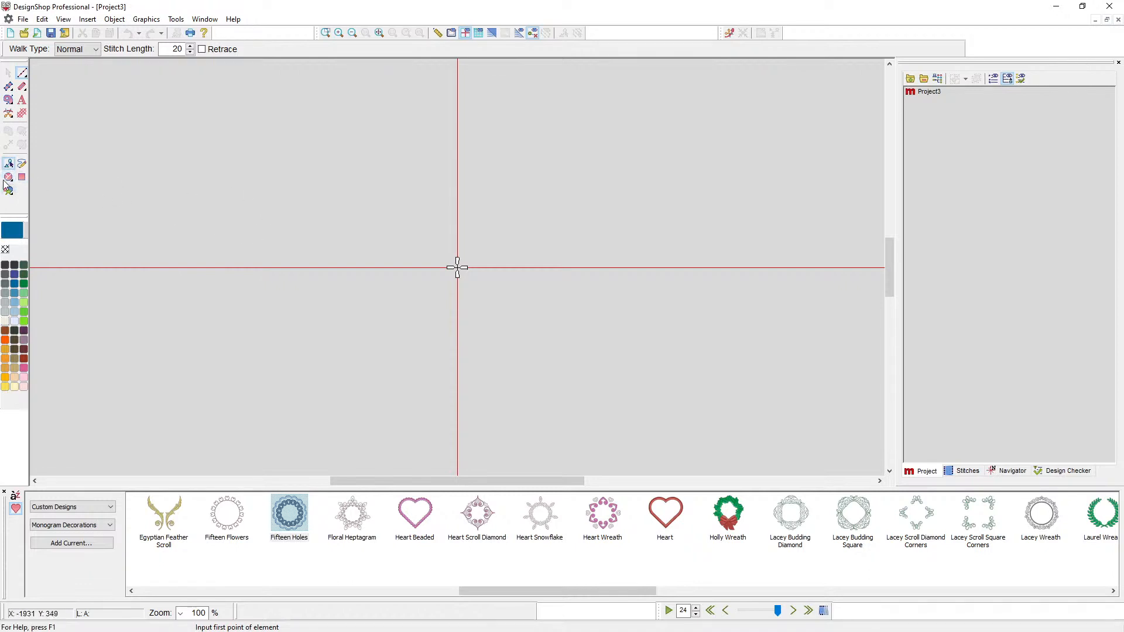
pyautogui.click(8, 100)
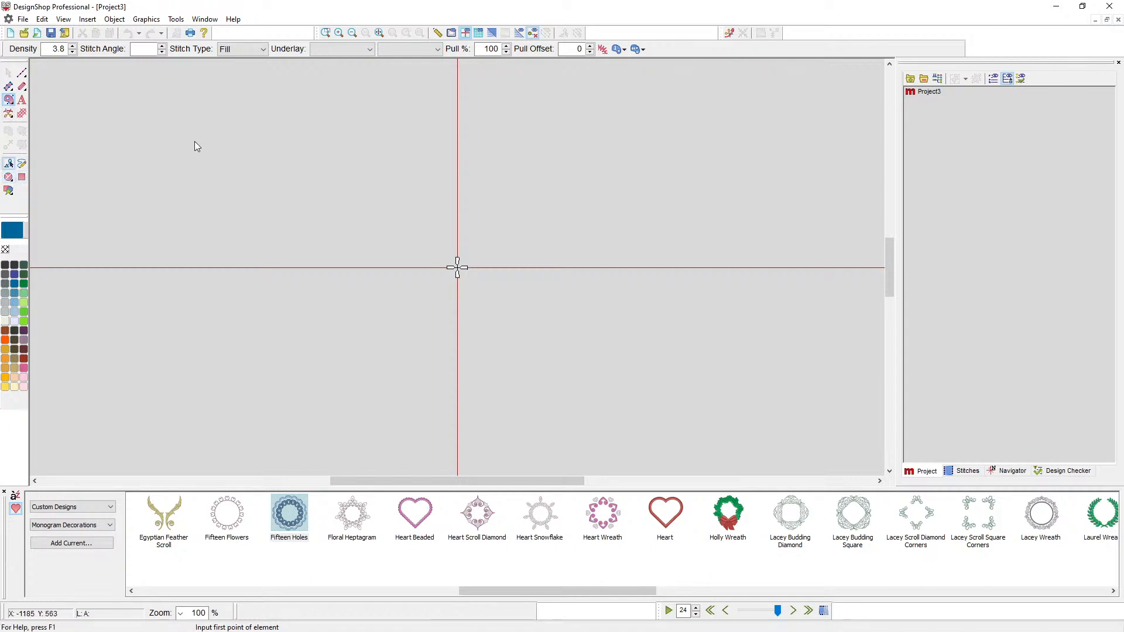
pyautogui.click(172, 138)
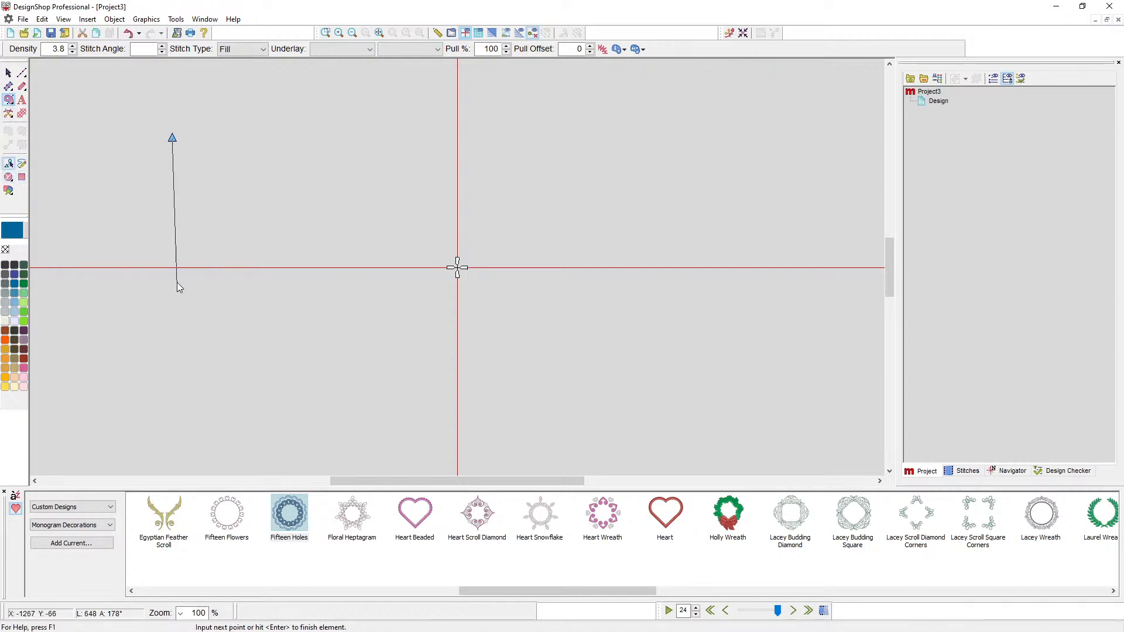
pyautogui.press('Escape')
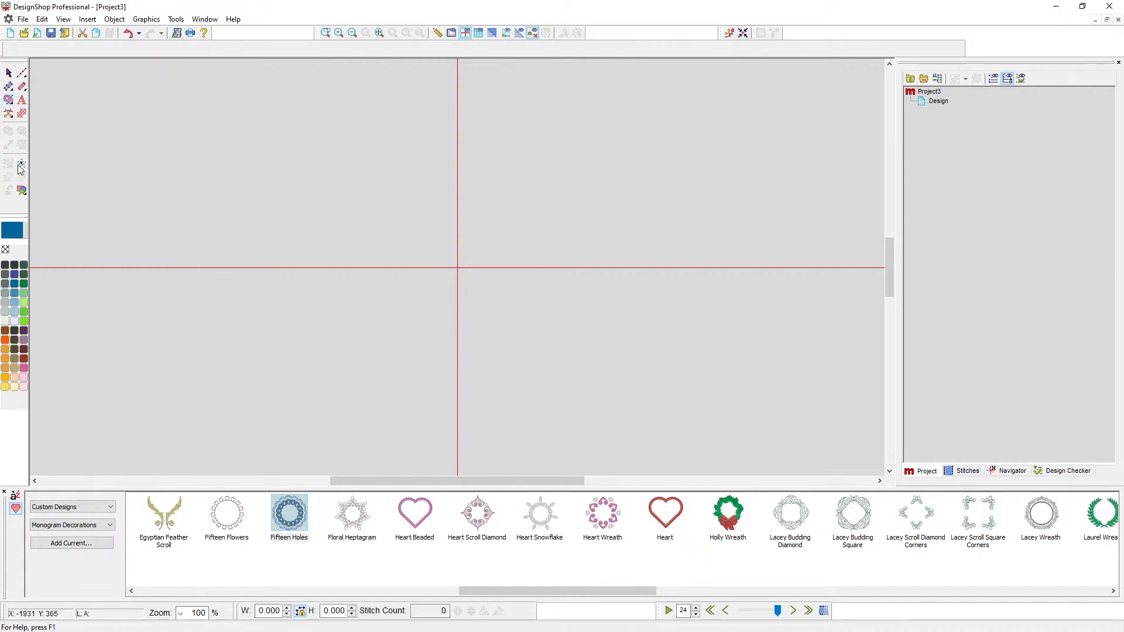
# Digitize a closed, lopsided heart with a long narrow tip as a complex fill, mostly with curve points and corners at the notch and tip
pyautogui.click(8, 101)
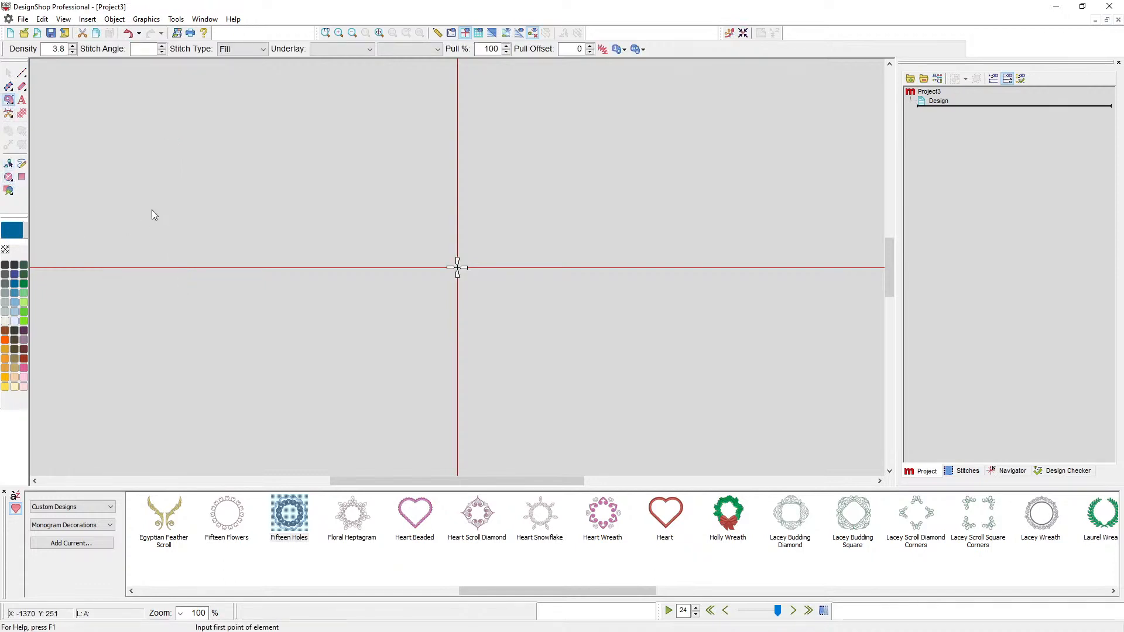
pyautogui.click(22, 73)
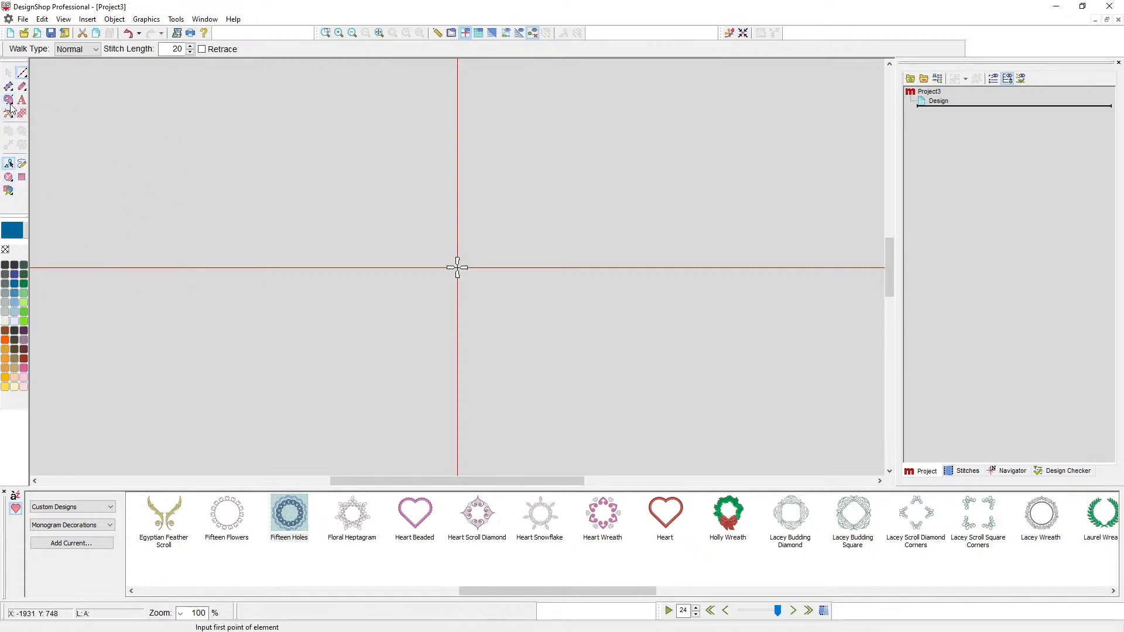
pyautogui.click(9, 101)
pyautogui.click(228, 321)
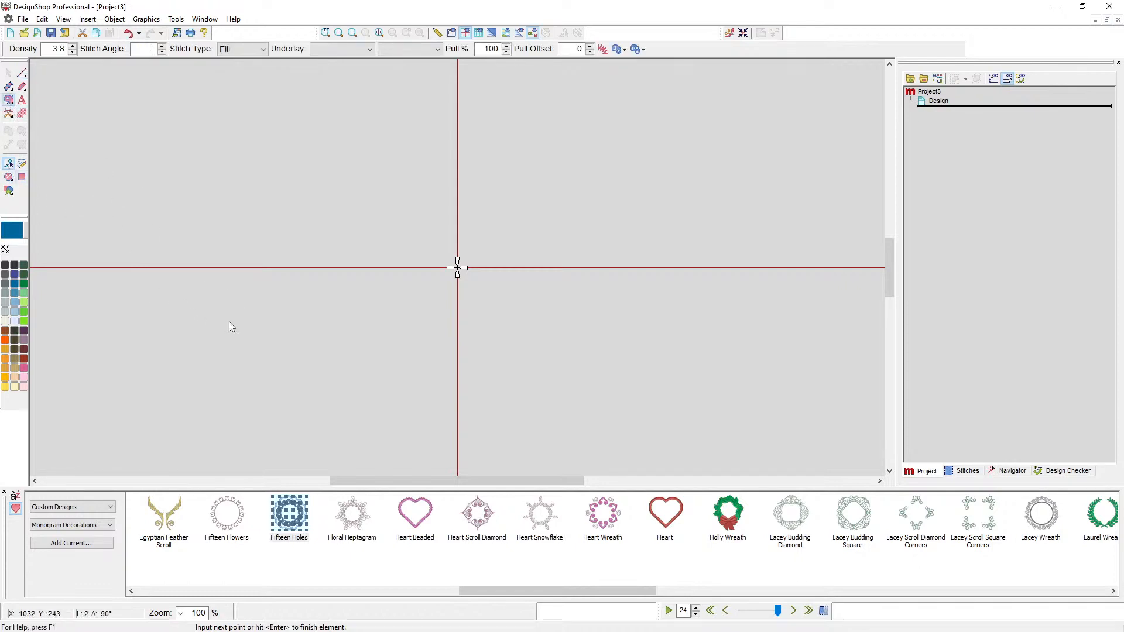
pyautogui.click(213, 274)
pyautogui.click(220, 206)
pyautogui.click(261, 195)
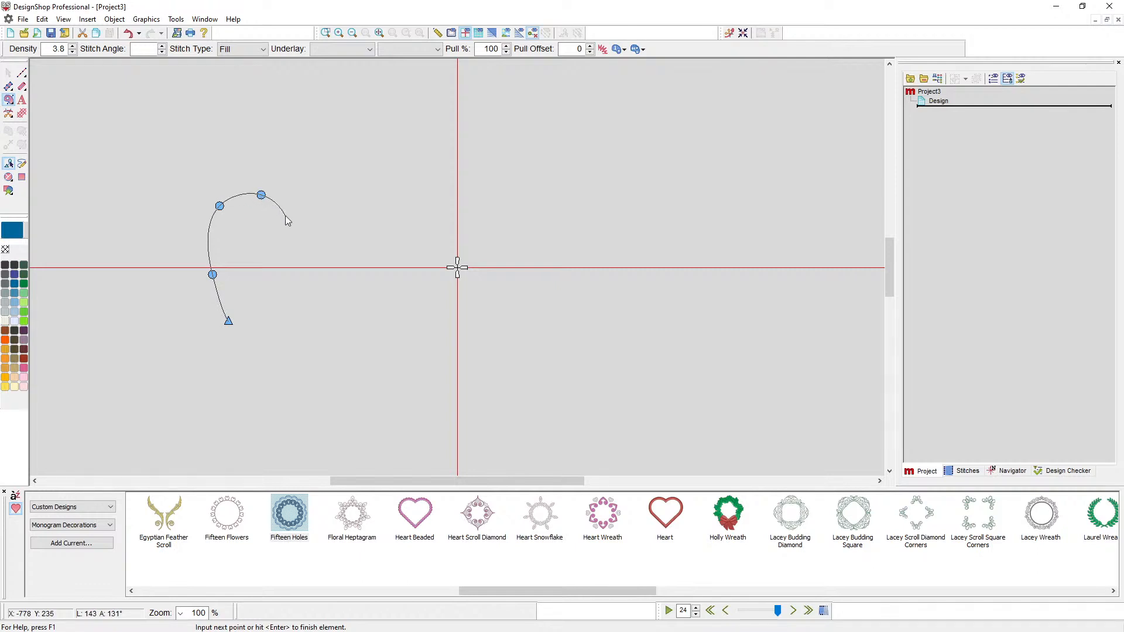
pyautogui.click(312, 194)
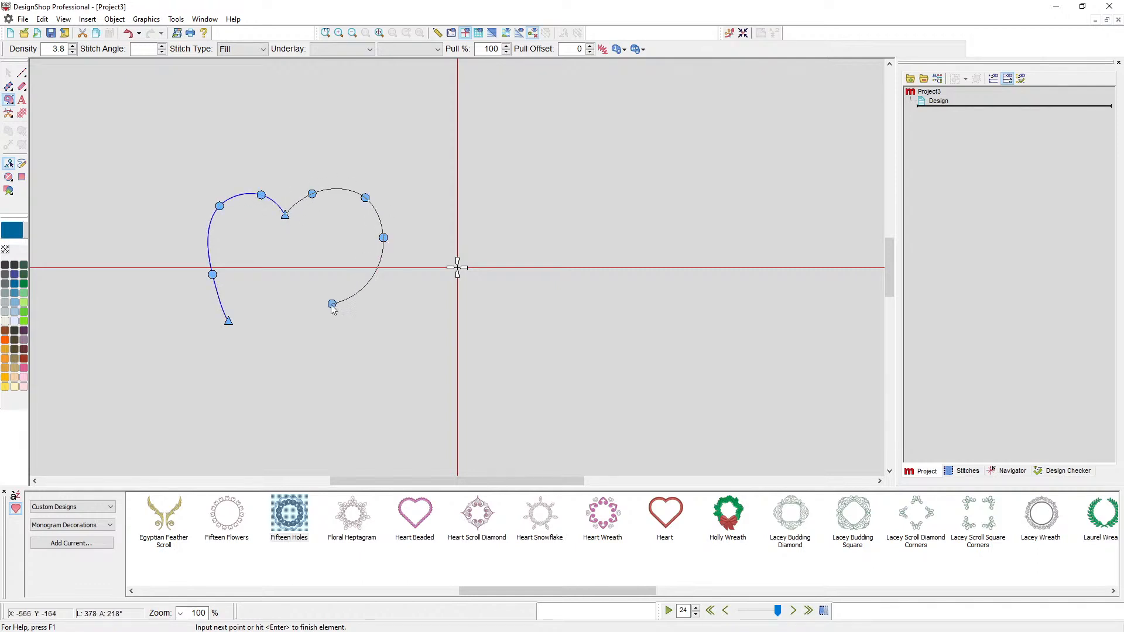
pyautogui.click(332, 304)
pyautogui.click(283, 353)
pyautogui.click(263, 424)
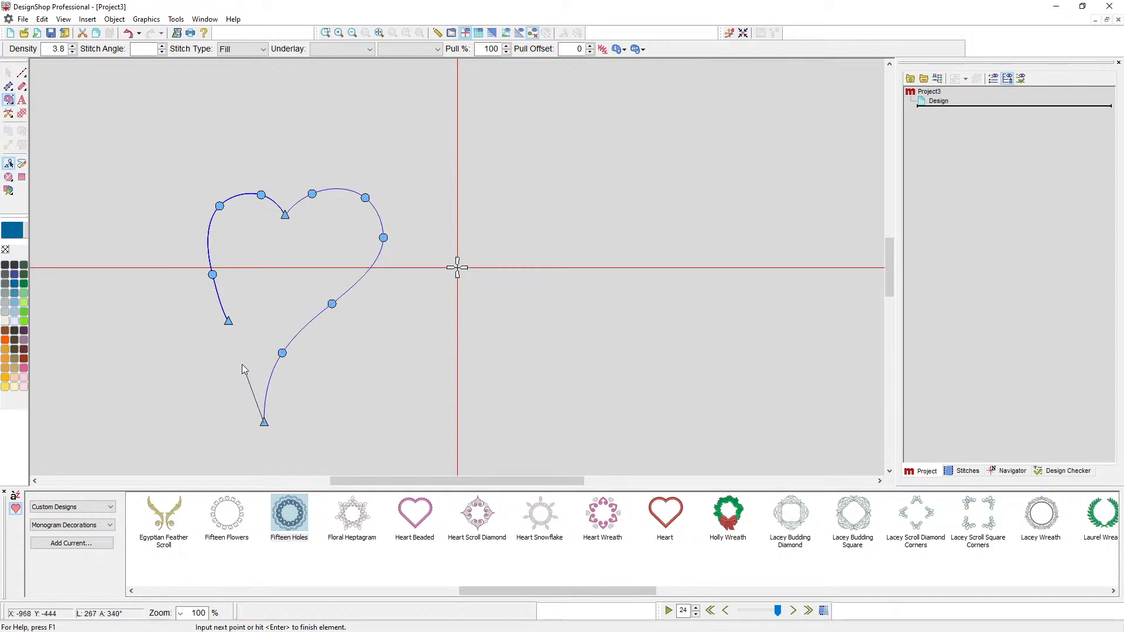
pyautogui.rightClick(240, 362)
pyautogui.press('Return')
pyautogui.press('Return')
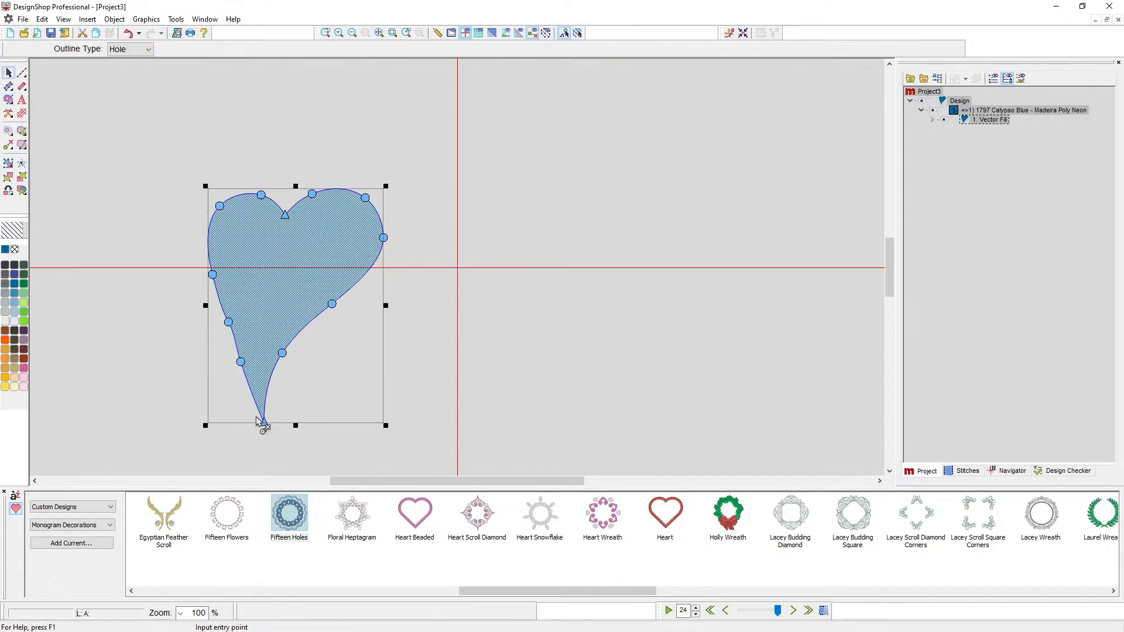
# Place the heart's entry point below its tip and exit point beyond the opposite lobe, with a diagonal stitch direction of about 124°
pyautogui.click(259, 436)
pyautogui.click(391, 179)
pyautogui.moveTo(181, 205); pyautogui.dragTo(410, 372)
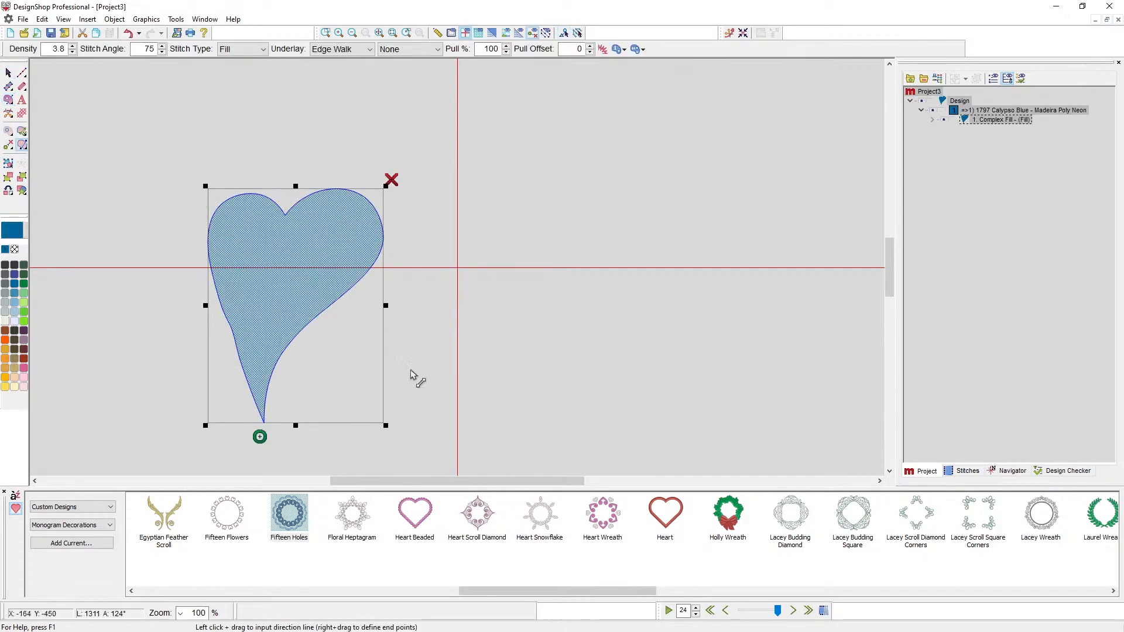
pyautogui.click(8, 71)
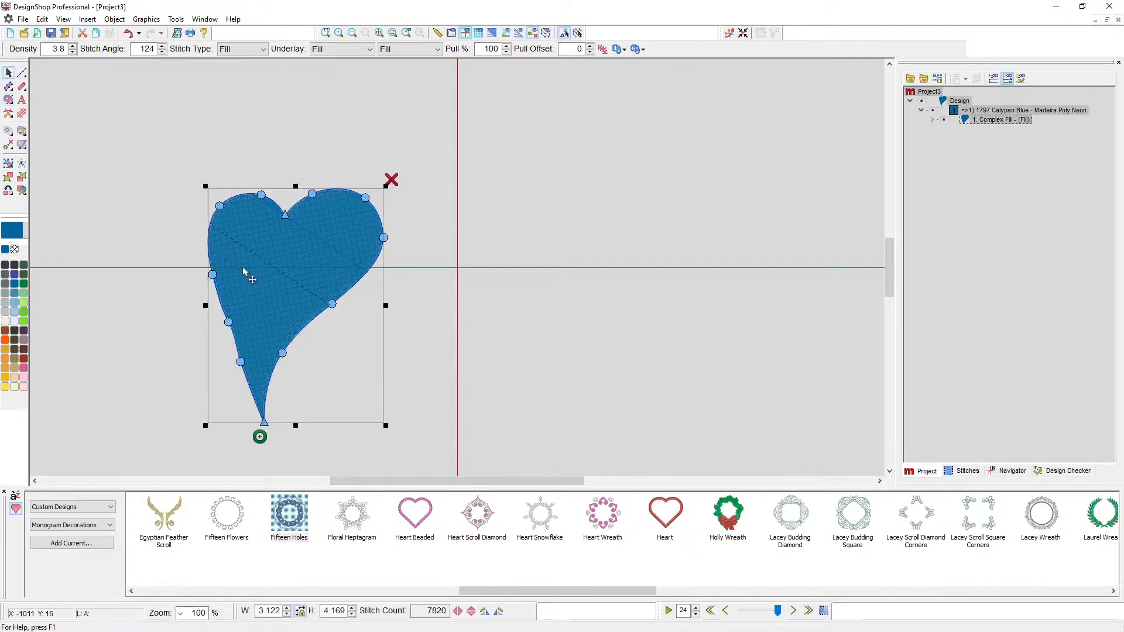
# Recolor the heart's fill to 1821 Terra Cotta and add a satin Single Line Center border around it in 1815 Baby Pink
pyautogui.click(24, 358)
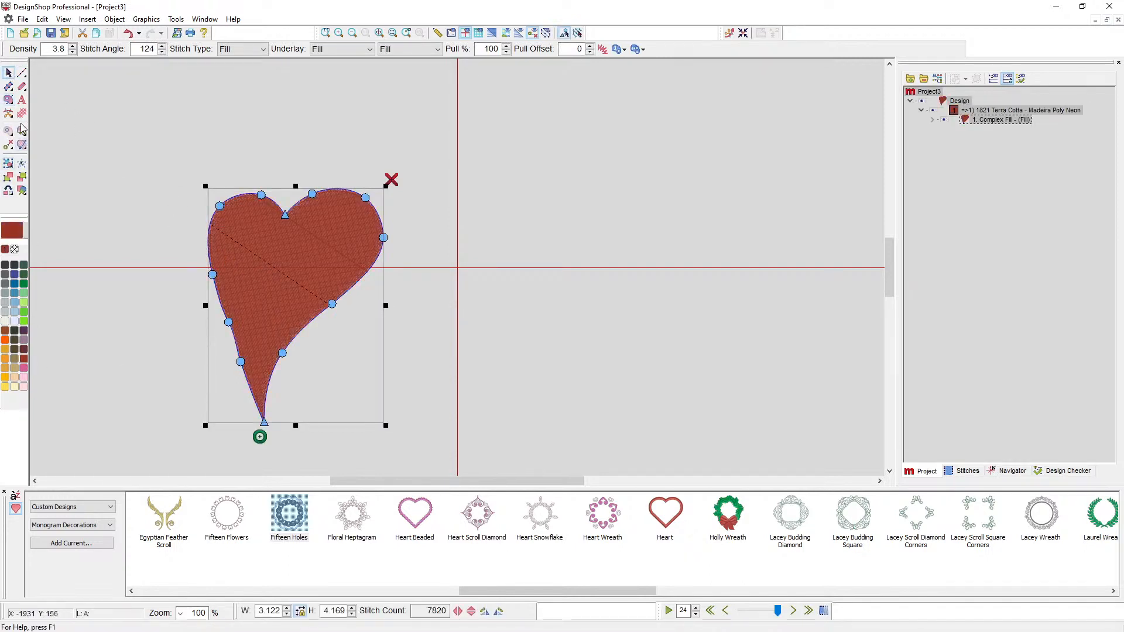
pyautogui.rightClick(24, 361)
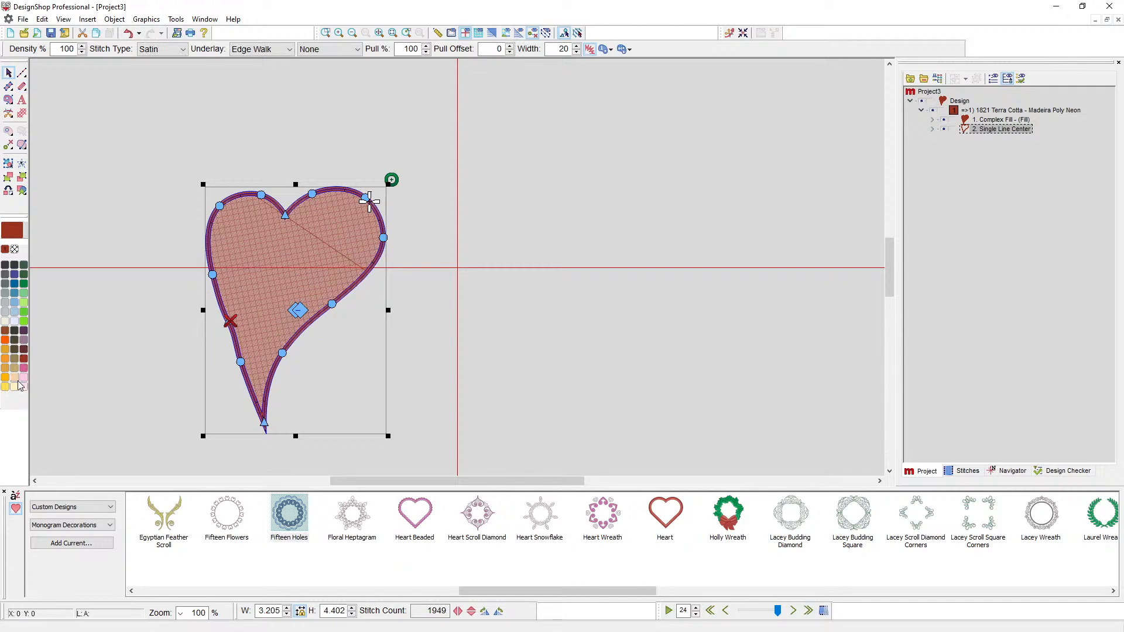
pyautogui.click(24, 384)
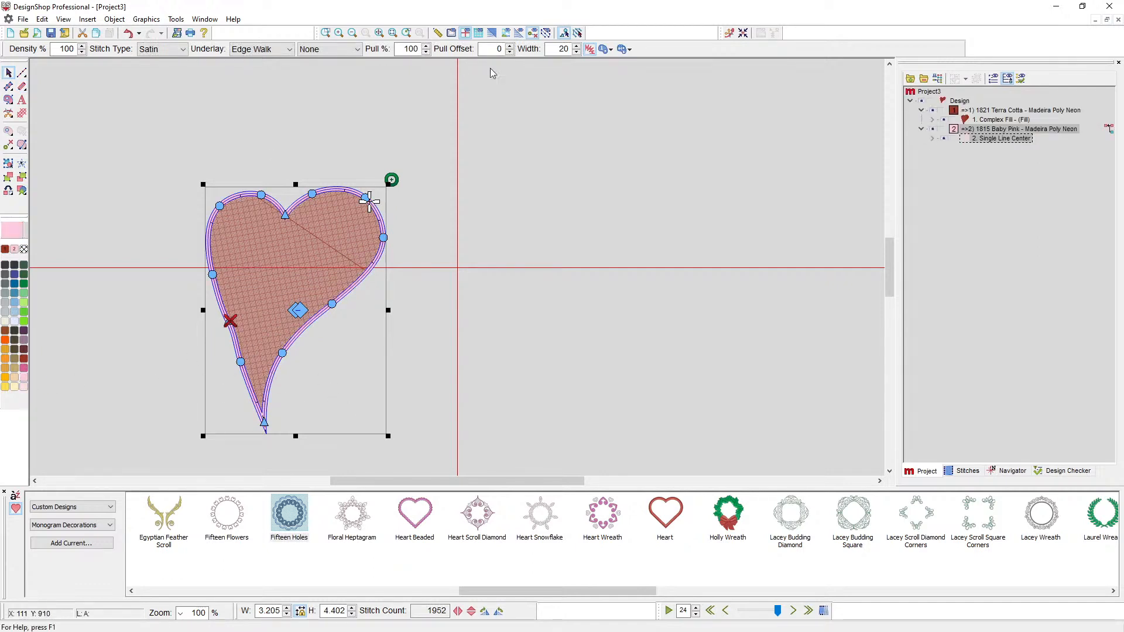
# Widen the heart's pink satin border to 37
pyautogui.click(557, 51)
pyautogui.scroll(3, 556, 51)
pyautogui.scroll(7, 557, 51)
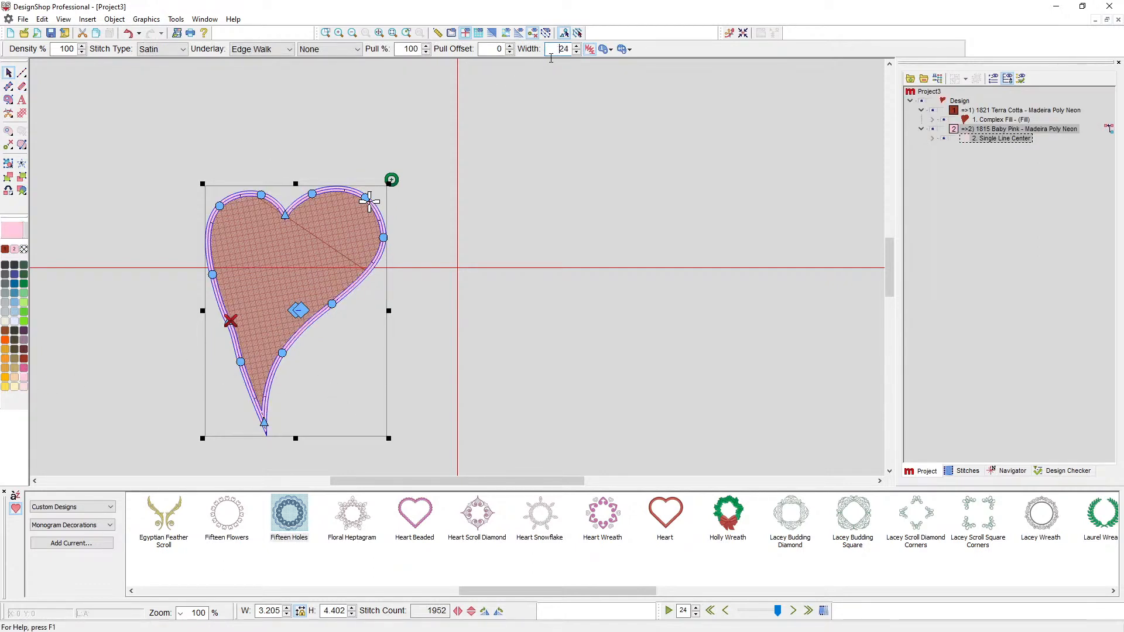
pyautogui.scroll(7, 549, 51)
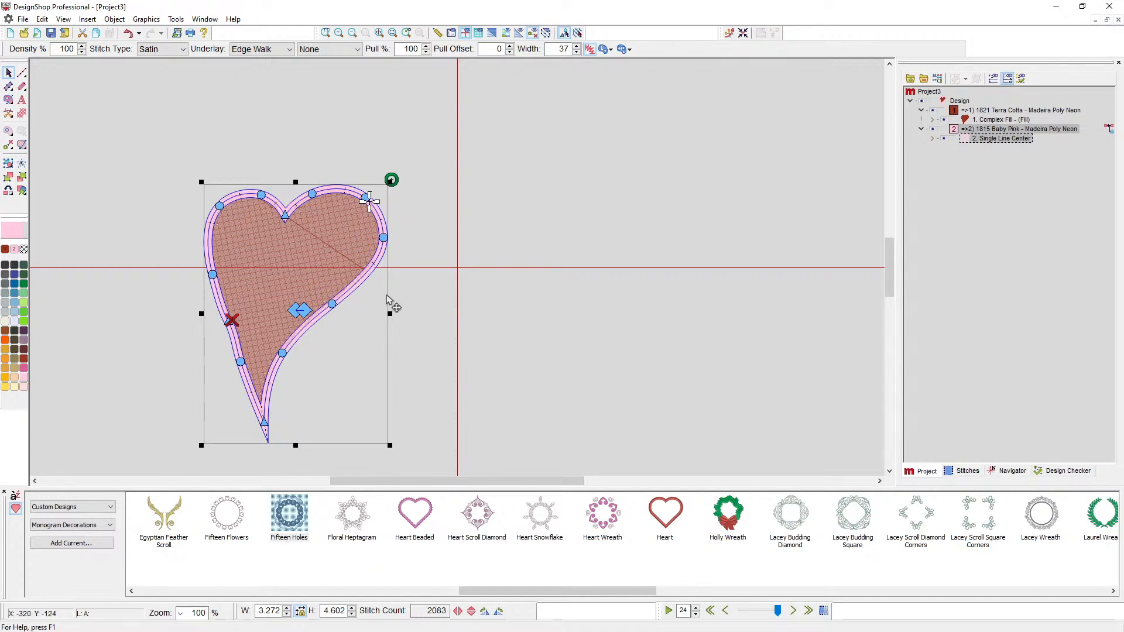
pyautogui.click(412, 302)
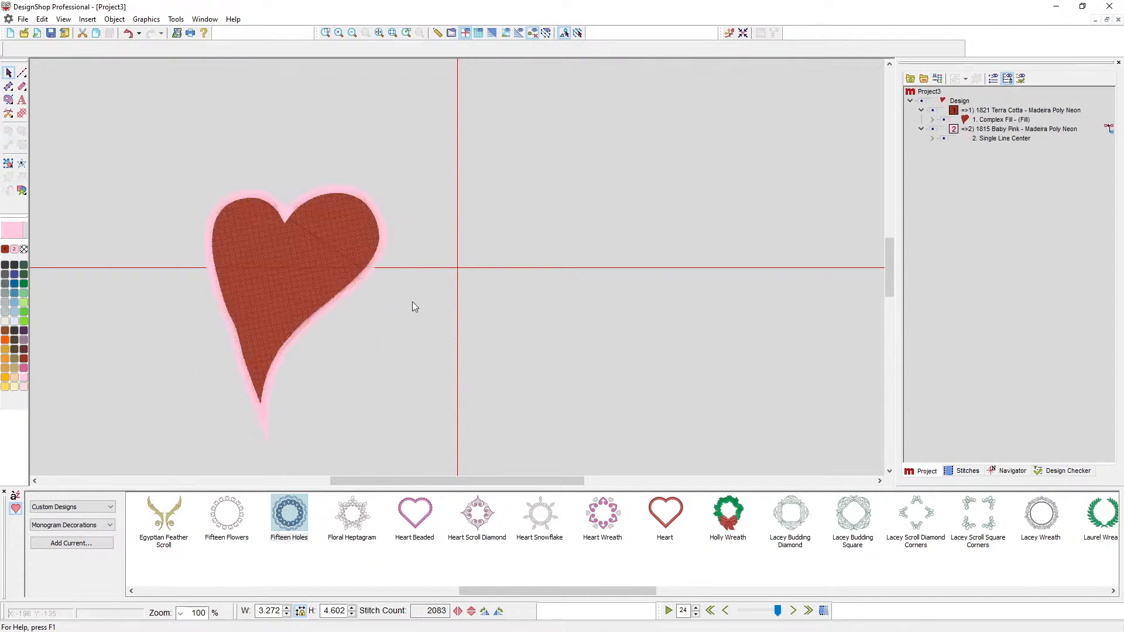
pyautogui.click(322, 192)
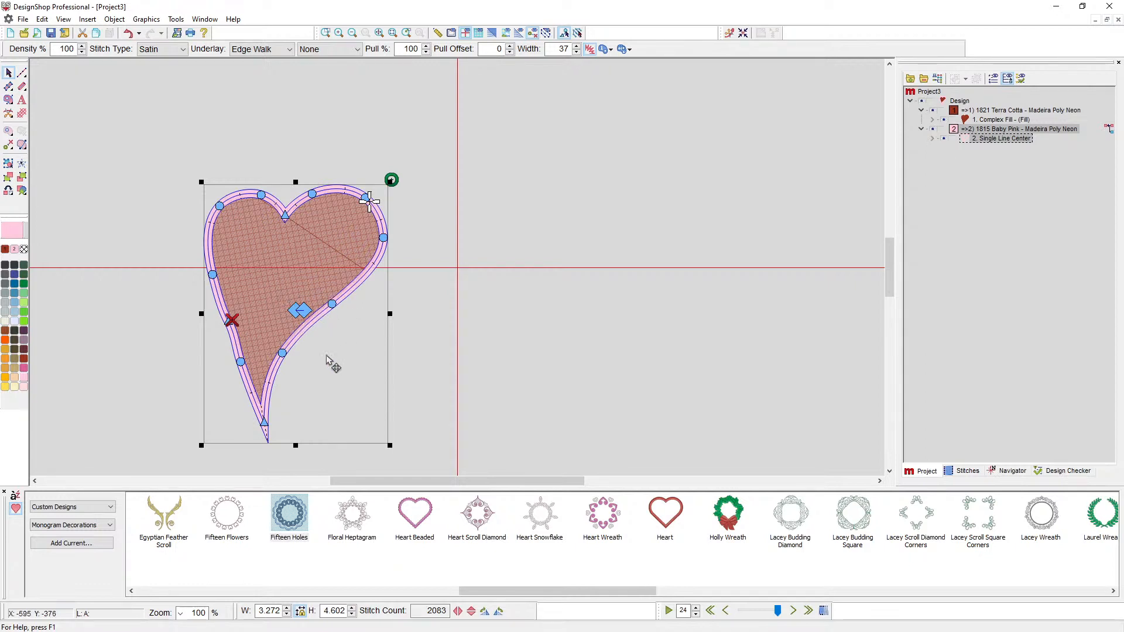
# Scale the heart's fill and border together down to about 2.665 wide by 3.764 high
pyautogui.click(989, 120)
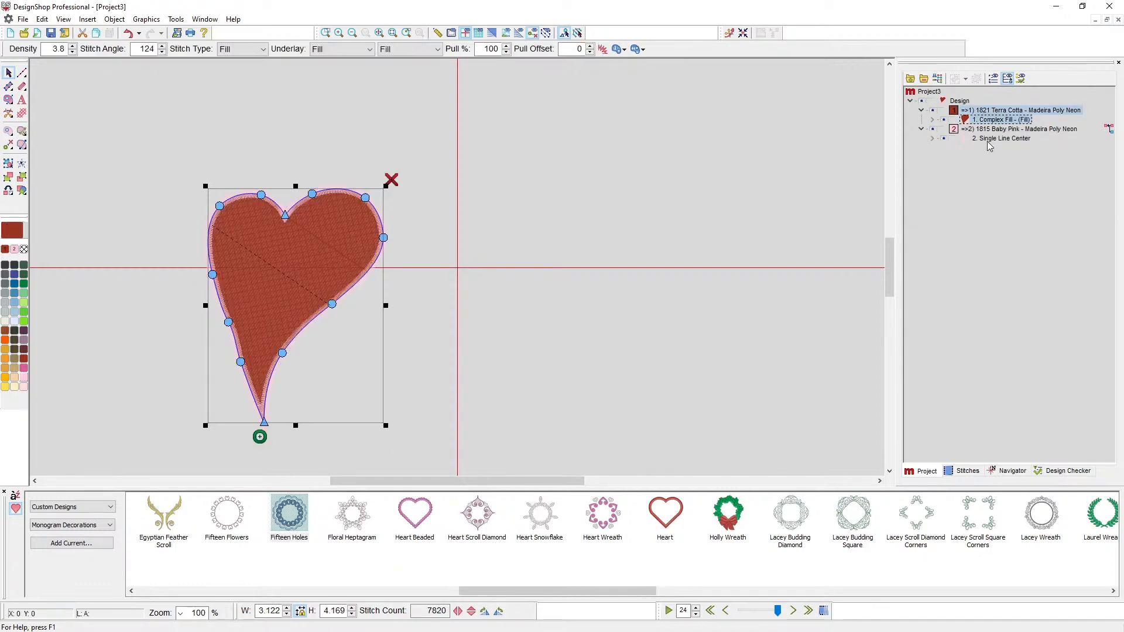
pyautogui.keyDown('shift'); pyautogui.click(986, 137); pyautogui.keyUp('shift')
pyautogui.moveTo(390, 449); pyautogui.dragTo(374, 424)
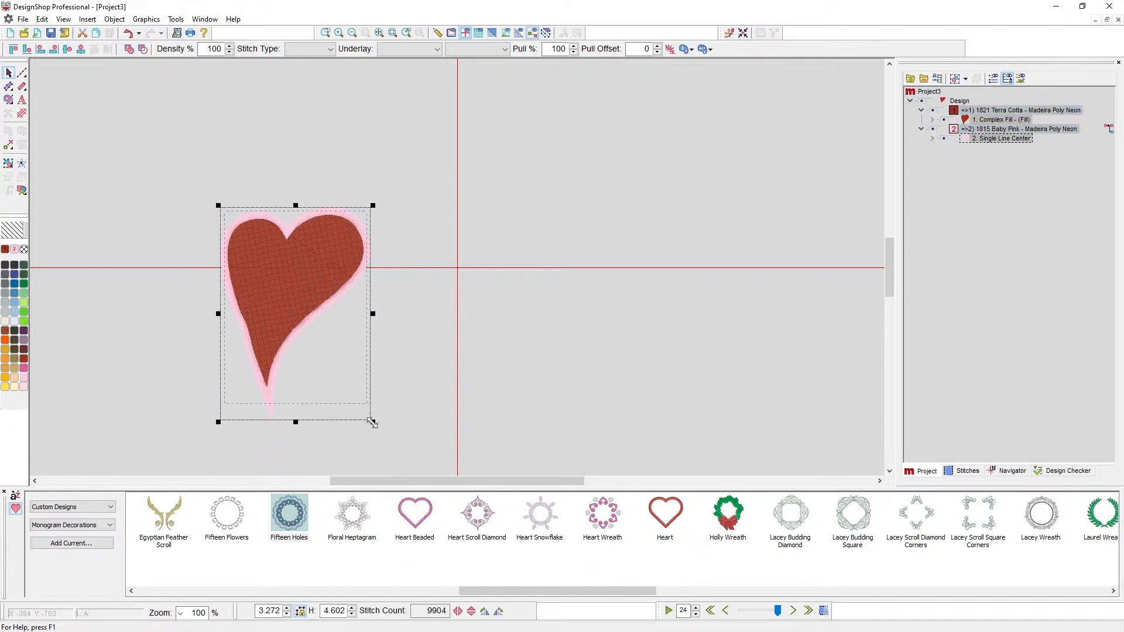
# Save the heart's fill and border as a custom design named "NM Weird Heart" in a new category "NM Shapes"
pyautogui.rightClick(337, 372)
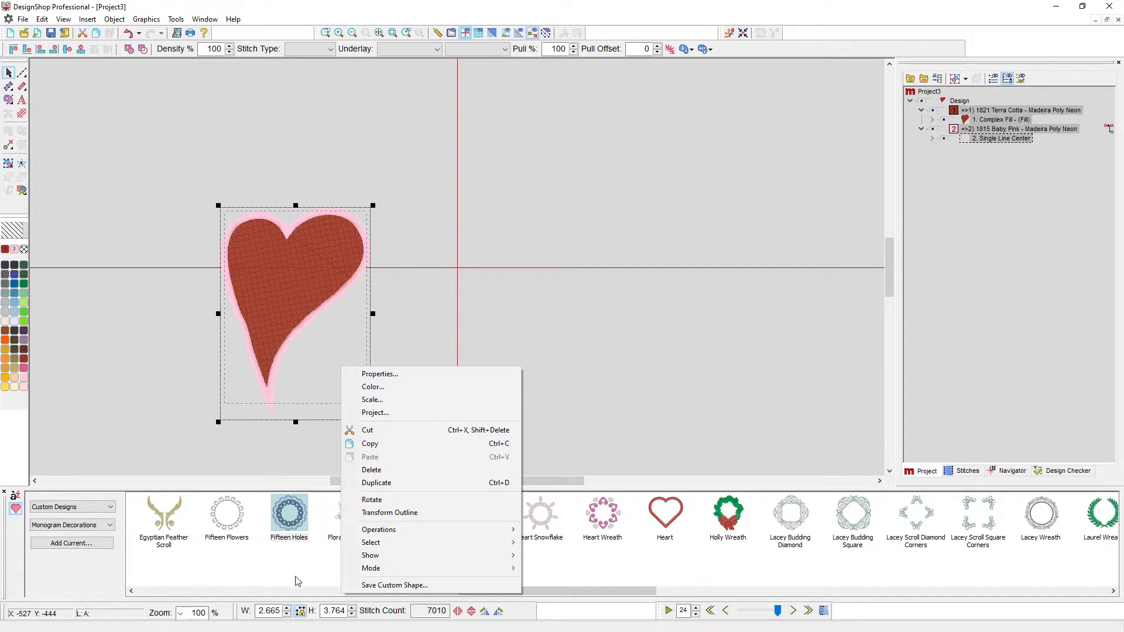
pyautogui.click(352, 585)
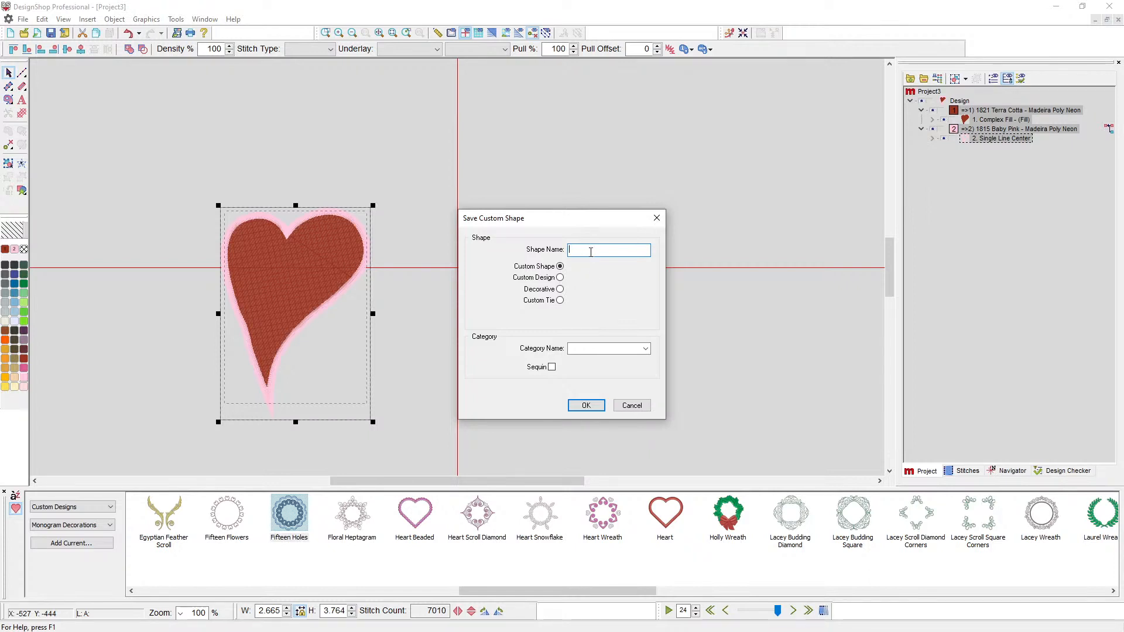
pyautogui.write('NM Weird Heart')
pyautogui.click(560, 278)
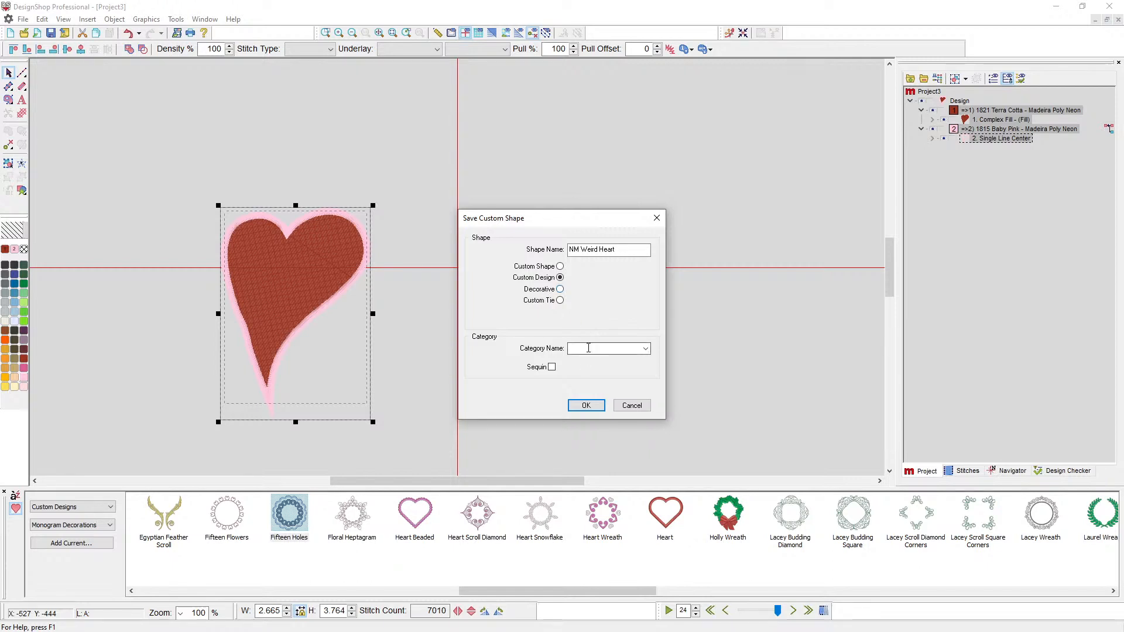
pyautogui.click(609, 347)
pyautogui.write('NM Shapes')
pyautogui.click(586, 406)
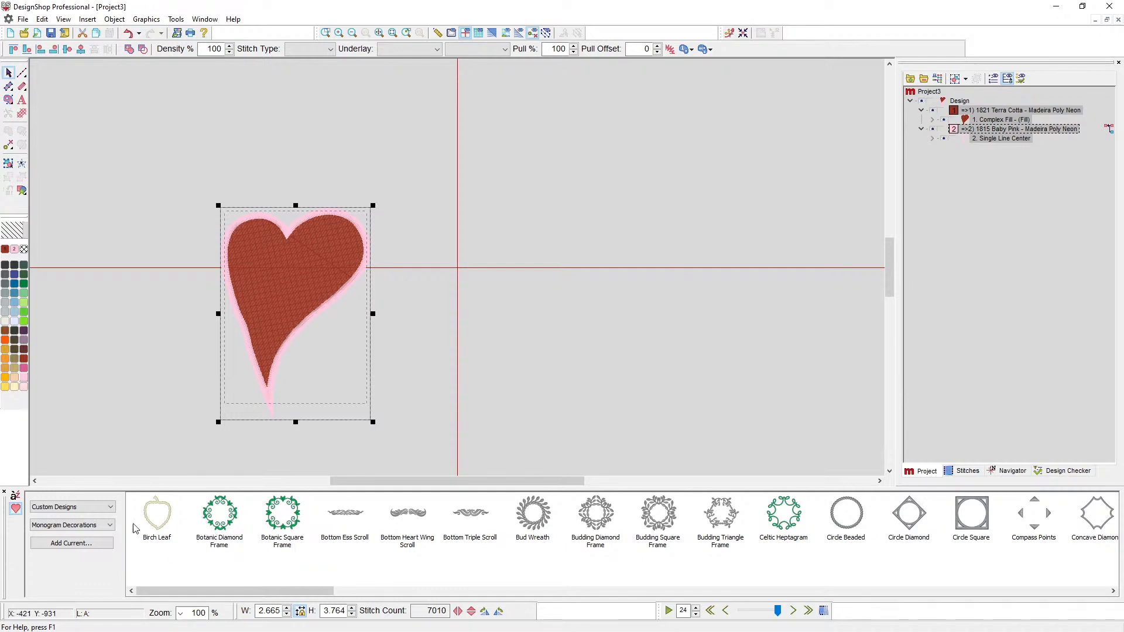
# Display the NM Shapes category of custom designs and check the saved NM Weird Heart entry
pyautogui.click(104, 526)
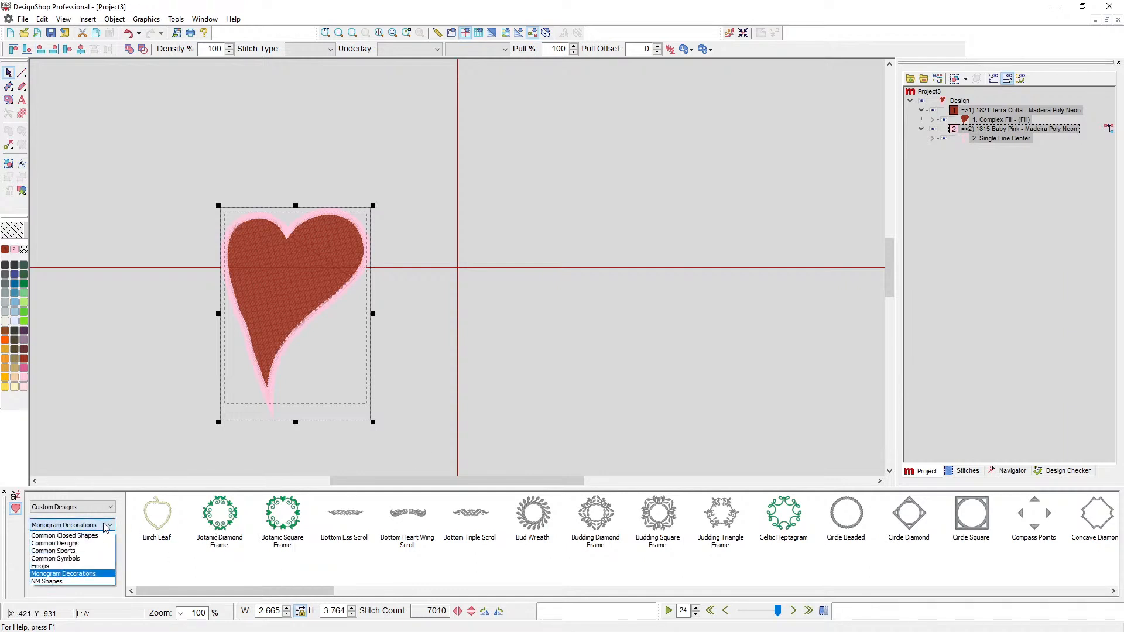
pyautogui.click(47, 581)
pyautogui.click(149, 525)
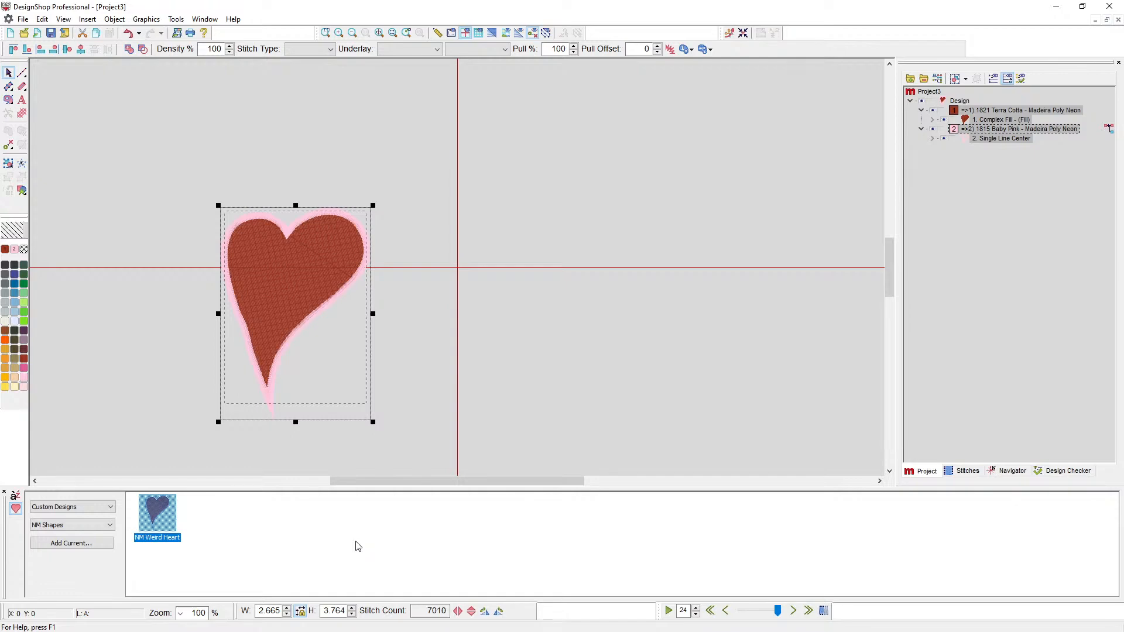
pyautogui.click(552, 164)
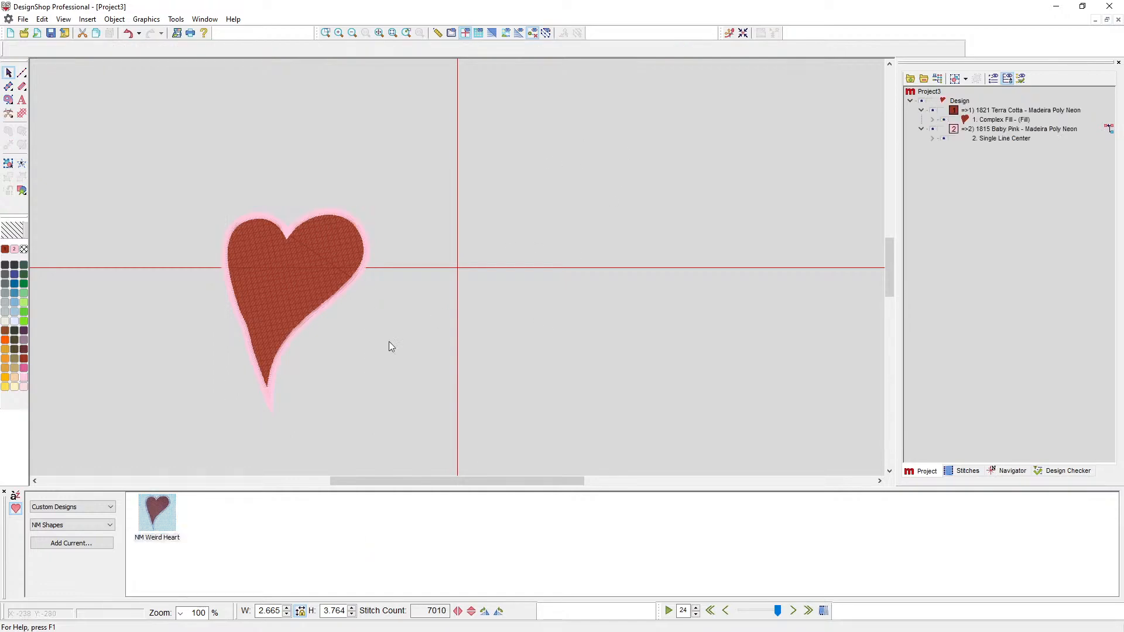
# Inspect the stitching of the heart's fill and pink border up close
pyautogui.scroll(5, 317, 299)
pyautogui.scroll(-2, 266, 307)
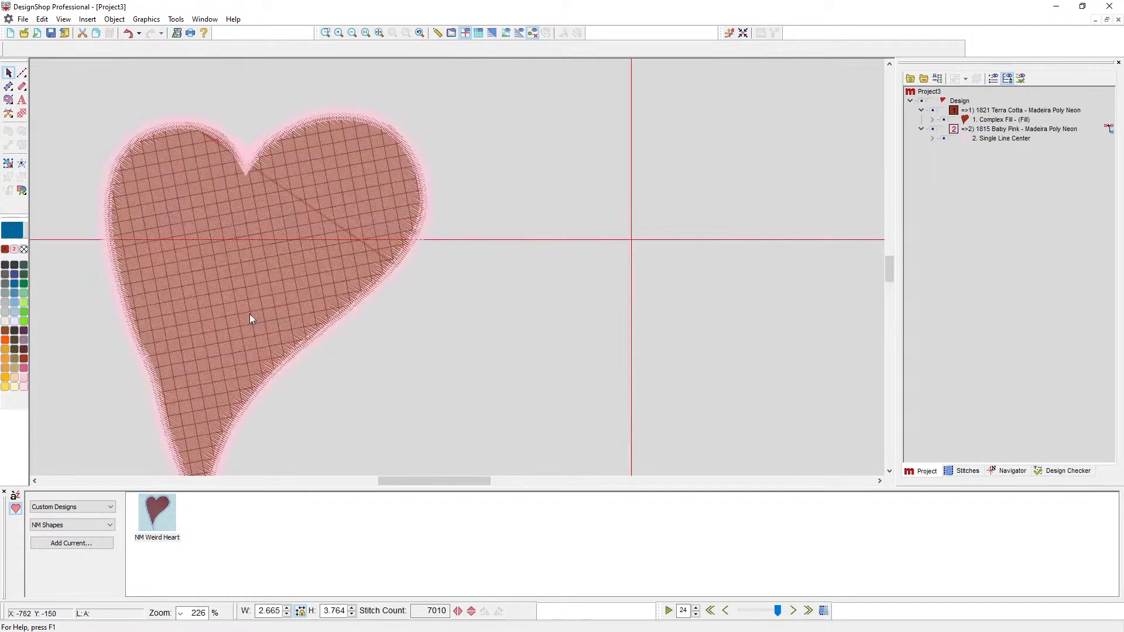
pyautogui.scroll(3, 263, 290)
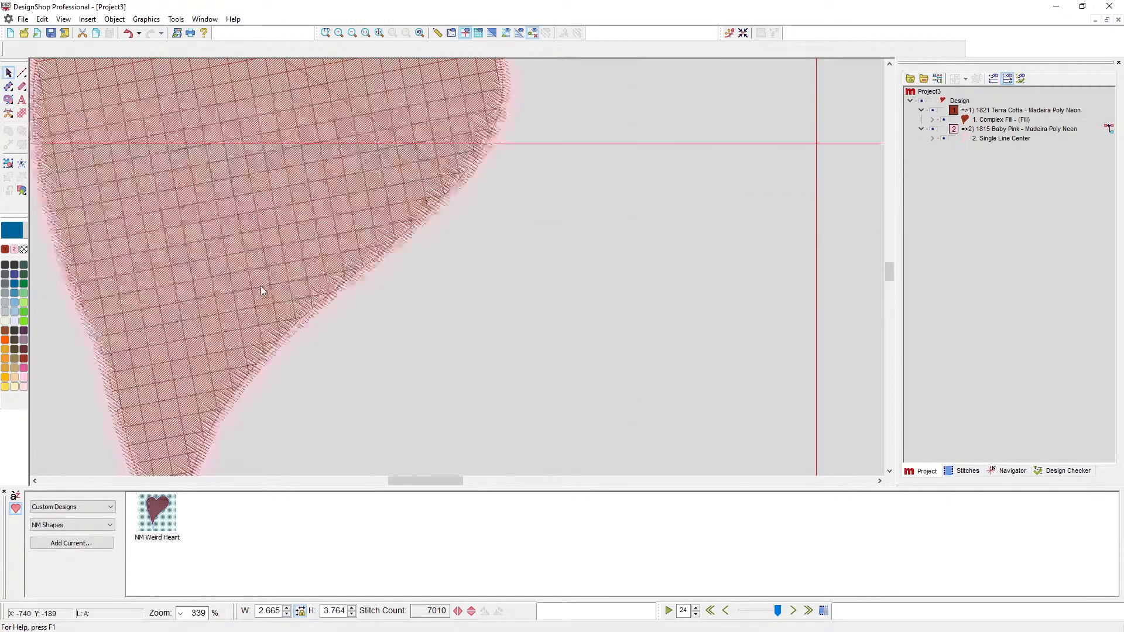
pyautogui.scroll(-3, 256, 293)
pyautogui.click(245, 290)
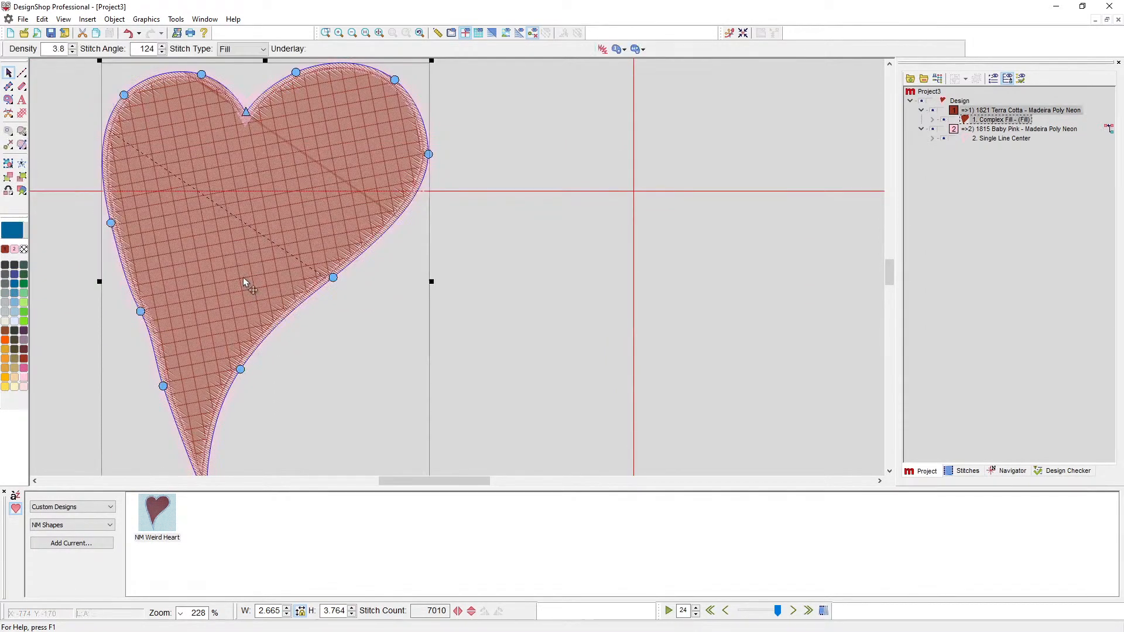
# Insert the Filled Shaded Rectangle from the Common Closed Shapes custom designs beside the heart
pyautogui.click(70, 507)
pyautogui.click(71, 519)
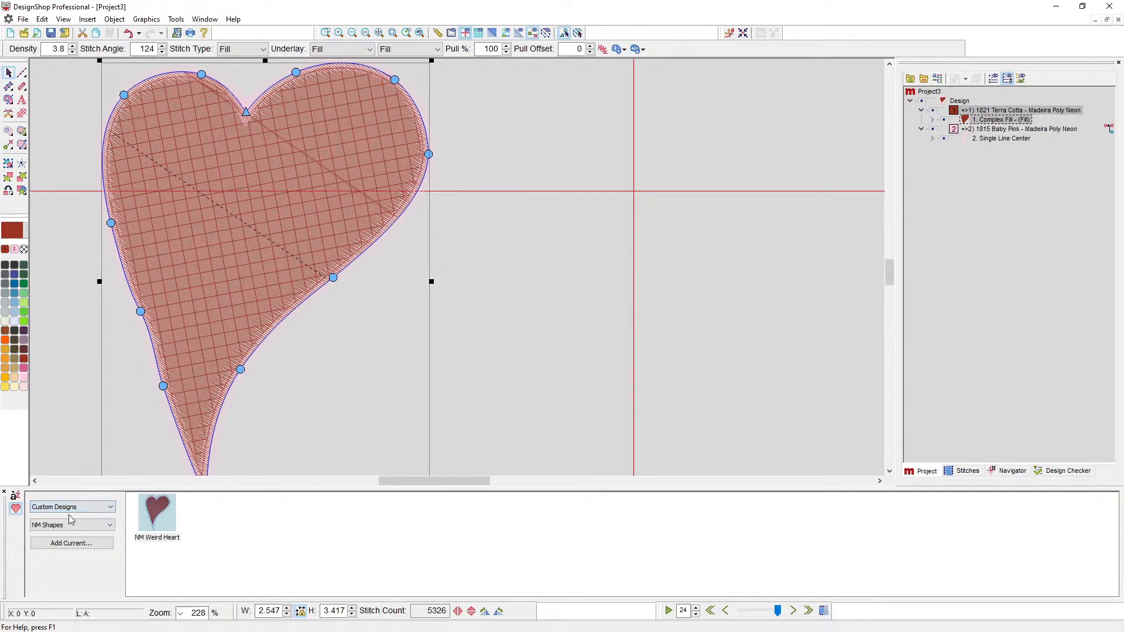
pyautogui.click(70, 525)
pyautogui.click(72, 537)
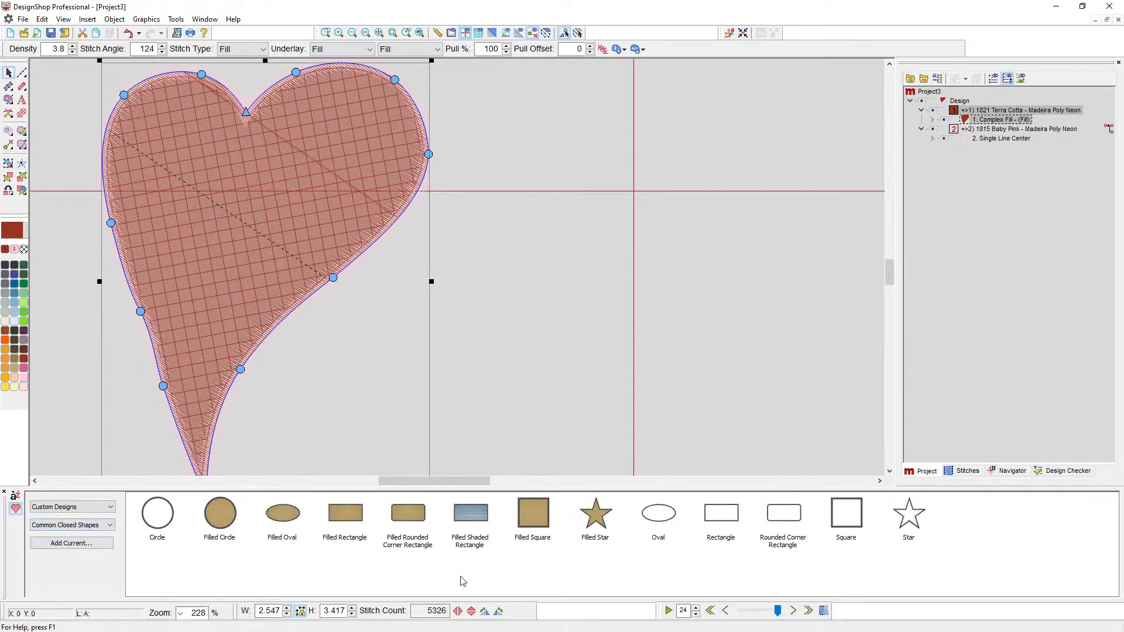
pyautogui.click(473, 519)
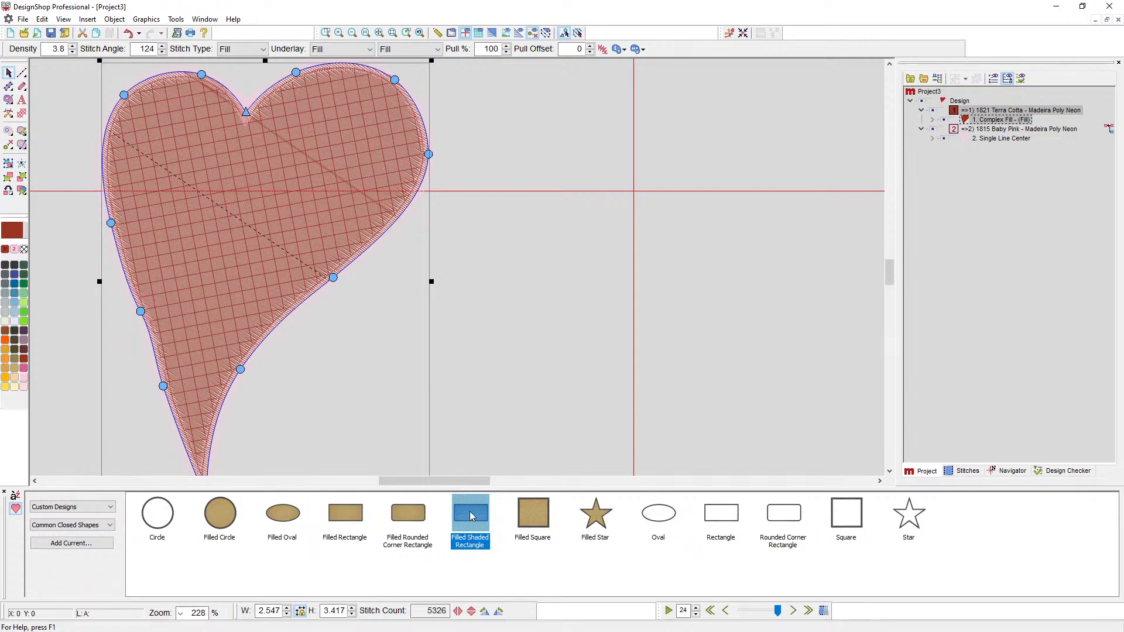
pyautogui.moveTo(481, 496)
pyautogui.mouseDown()
pyautogui.moveTo(658, 236)
pyautogui.moveTo(650, 261)
pyautogui.mouseUp()
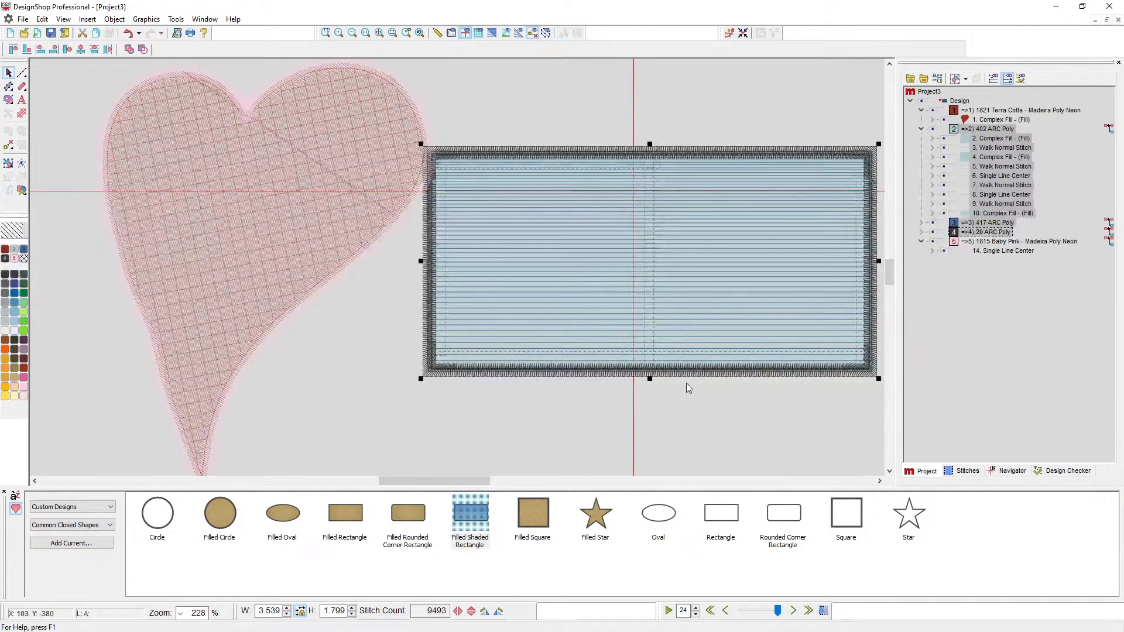
pyautogui.click(686, 384)
# Examine the Effects properties of the shaded rectangle's blue fill, including its custom density settings, and leave them as they are
pyautogui.click(665, 329)
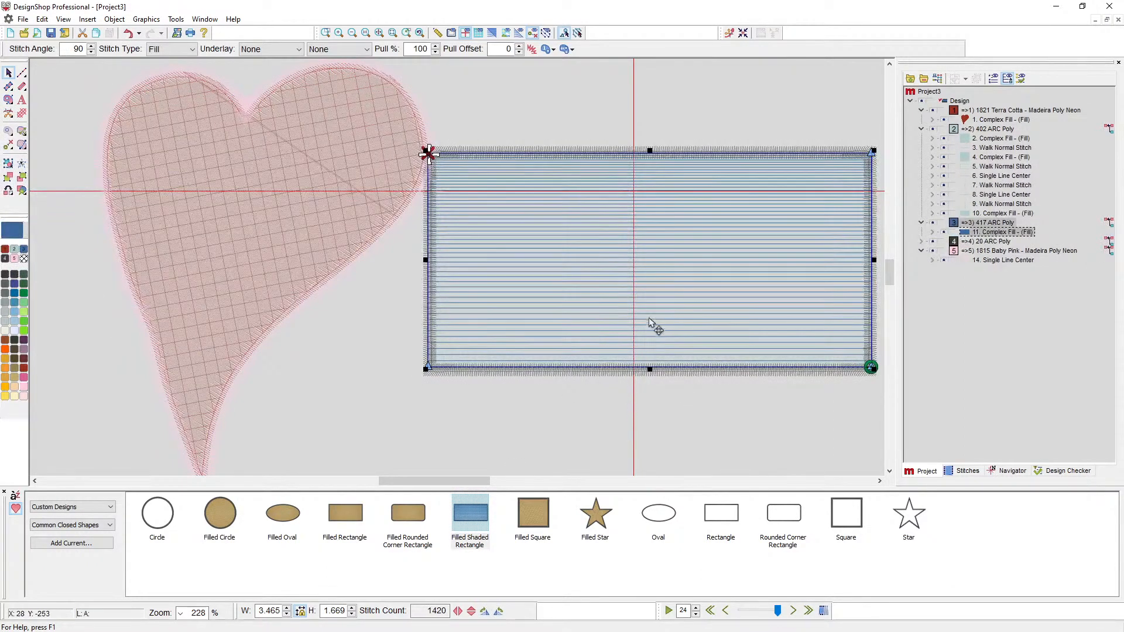
pyautogui.rightClick(669, 285)
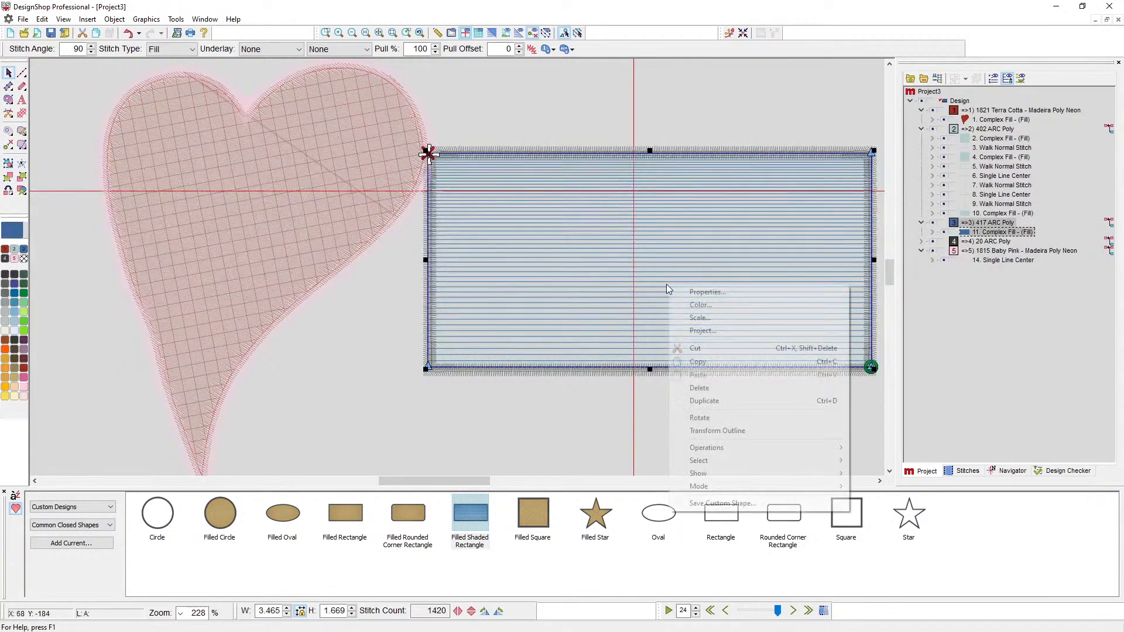
pyautogui.click(695, 294)
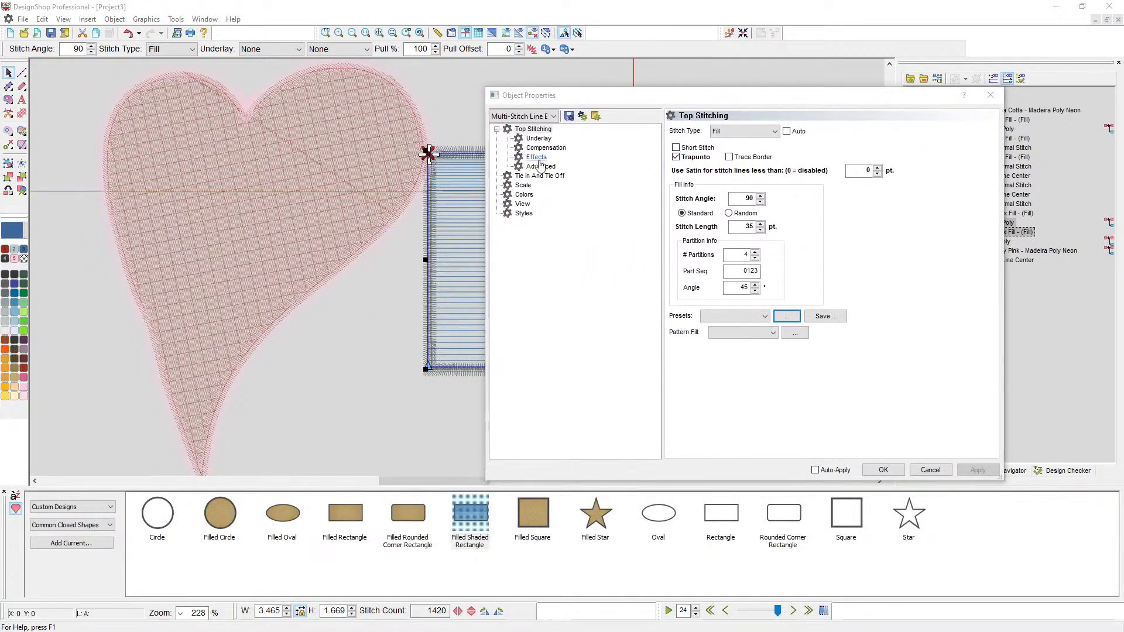
pyautogui.click(538, 159)
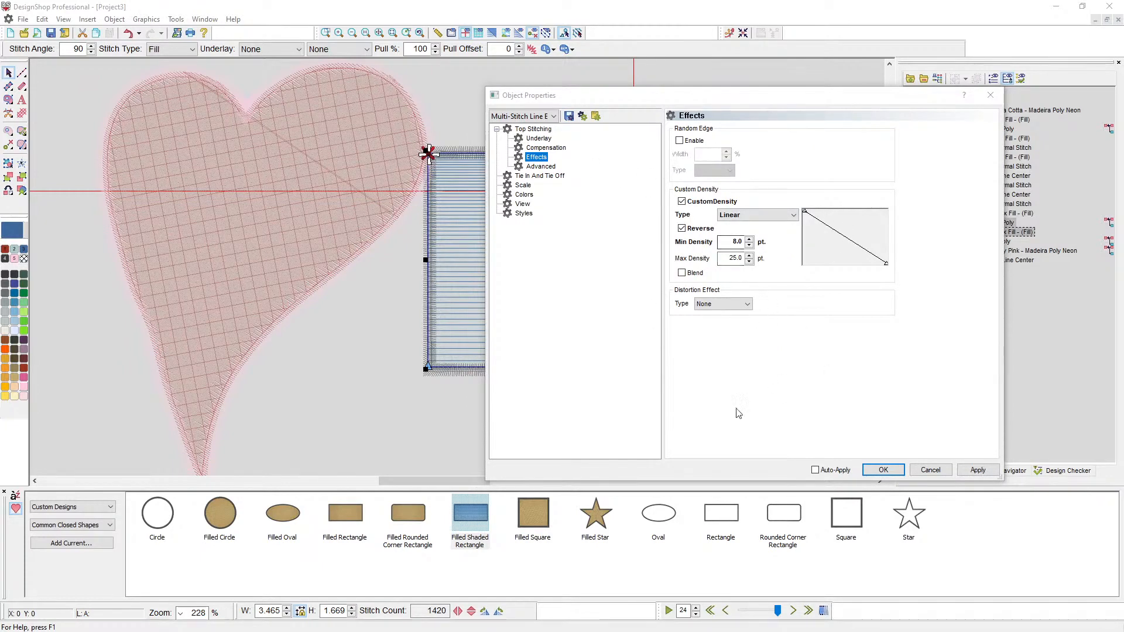
pyautogui.click(930, 470)
pyautogui.click(572, 429)
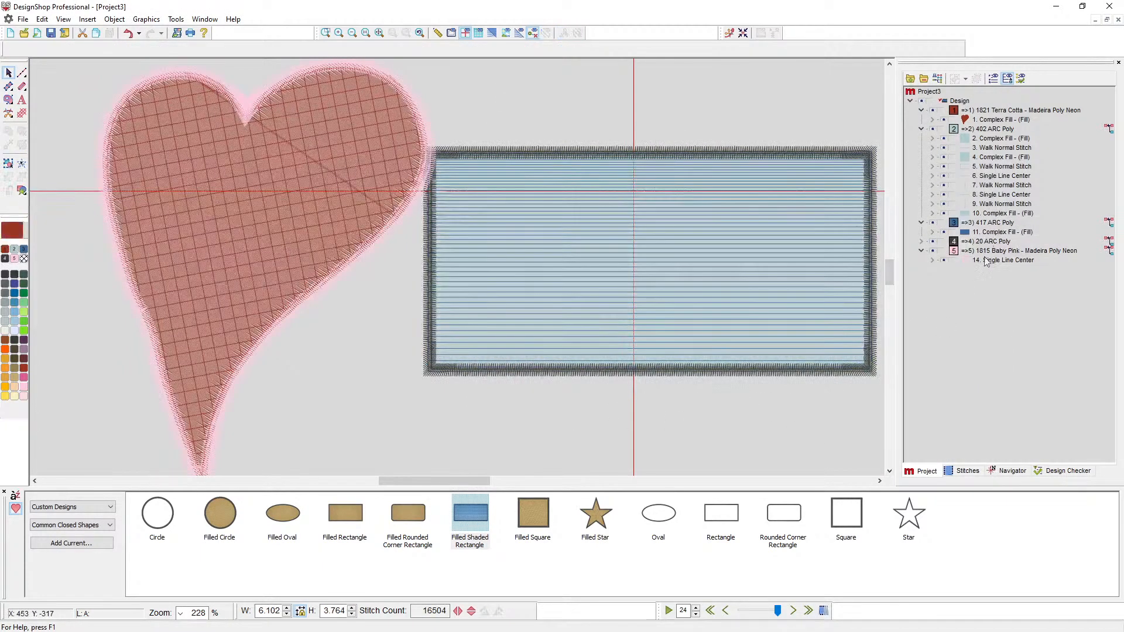
# Delete all elements of the shaded rectangle and the heart's pink border, keeping only the terra cotta heart fill
pyautogui.click(984, 242)
pyautogui.keyDown('shift'); pyautogui.click(985, 251); pyautogui.keyUp('shift')
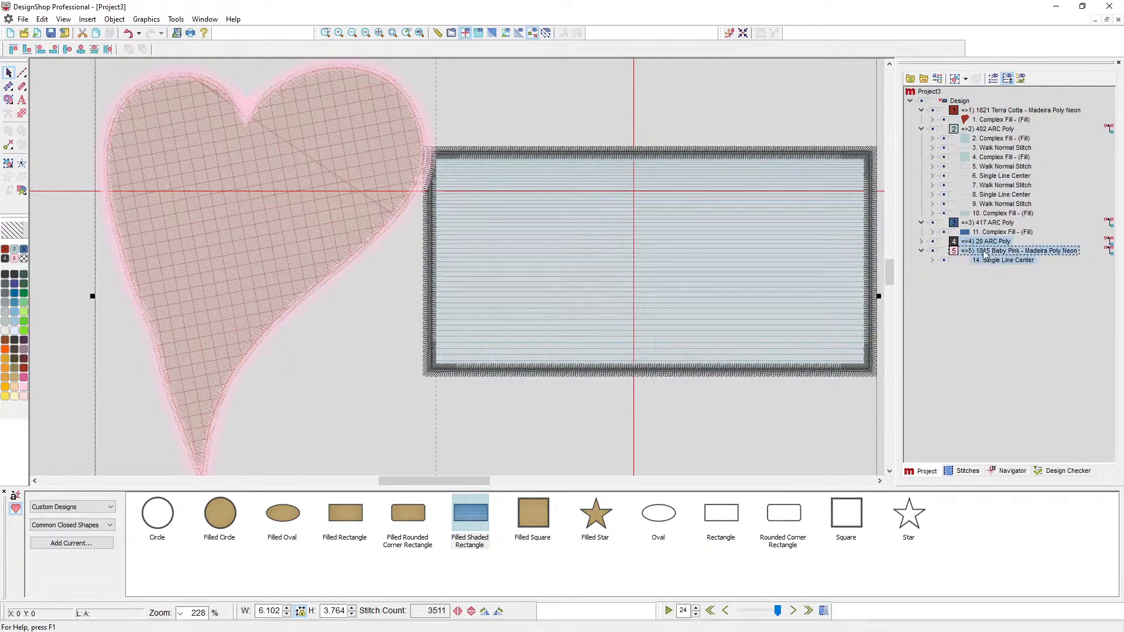
pyautogui.press('Delete')
pyautogui.click(992, 226)
pyautogui.press('Delete')
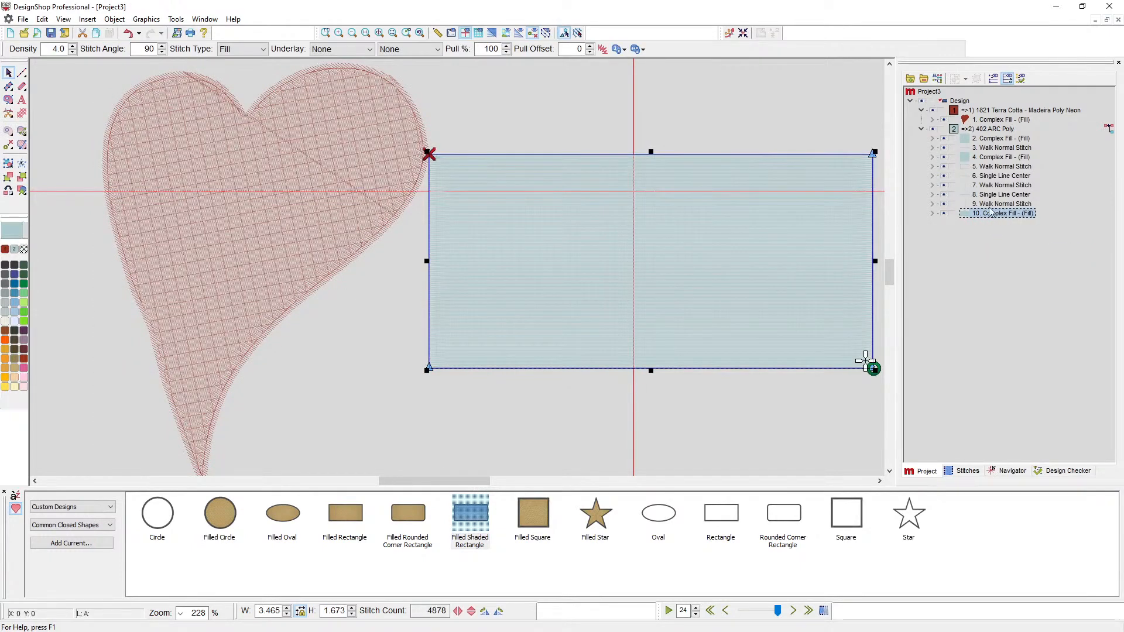
pyautogui.click(988, 132)
pyautogui.press('Delete')
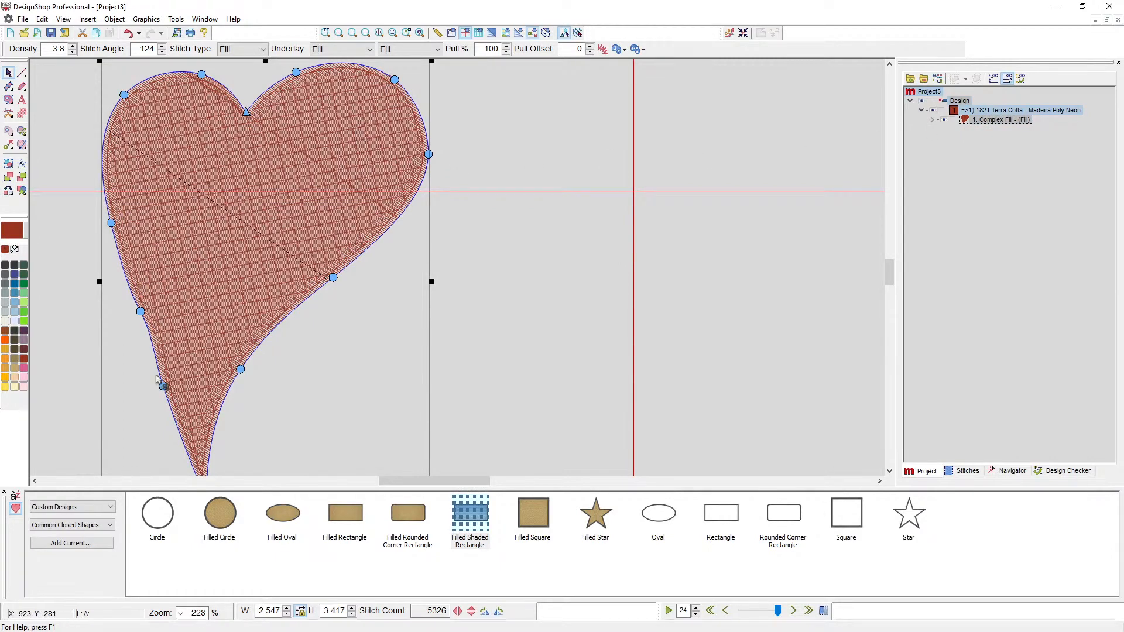
# Copy the heart's fill and paste the copy directly on top of the original
pyautogui.hotkey('ctrl', 'c')
pyautogui.hotkey('ctrl', 'v')
pyautogui.hotkey('ctrl', 'f')
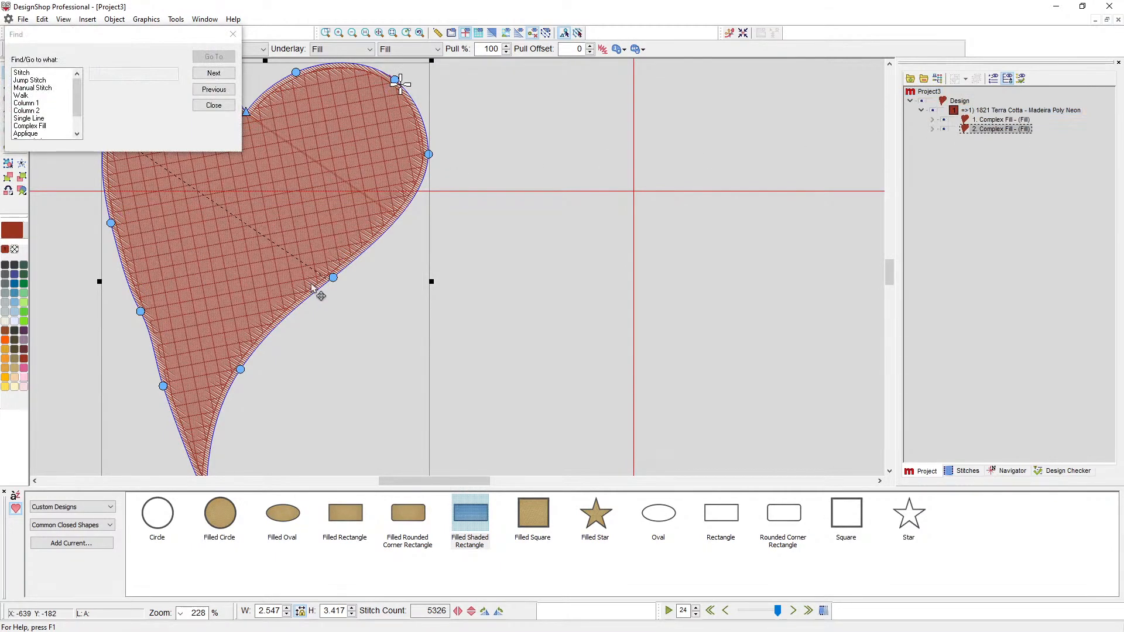
pyautogui.click(233, 34)
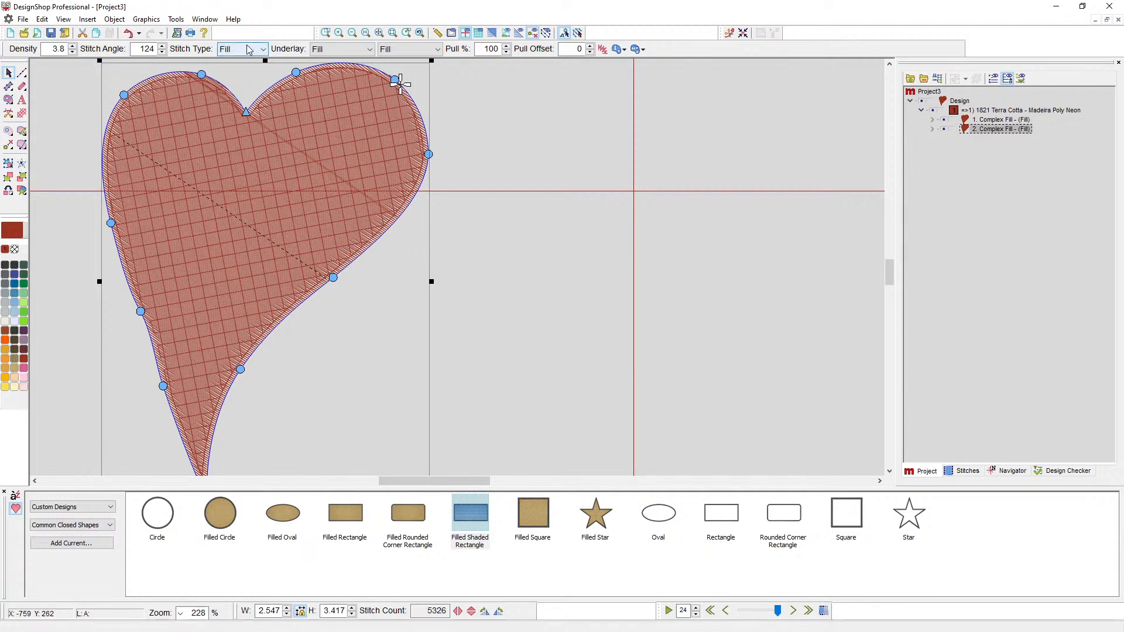
# Set both underlays of the copied heart fill to None and recolor it 1990 Floral Pink
pyautogui.click(328, 49)
pyautogui.click(321, 62)
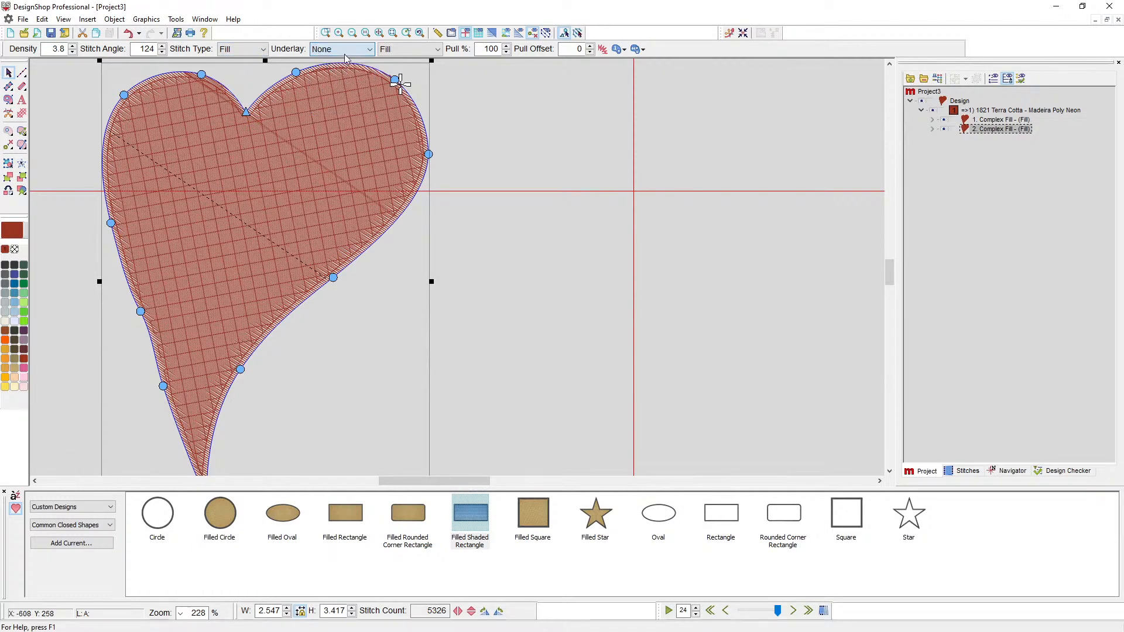
pyautogui.click(410, 50)
pyautogui.click(389, 61)
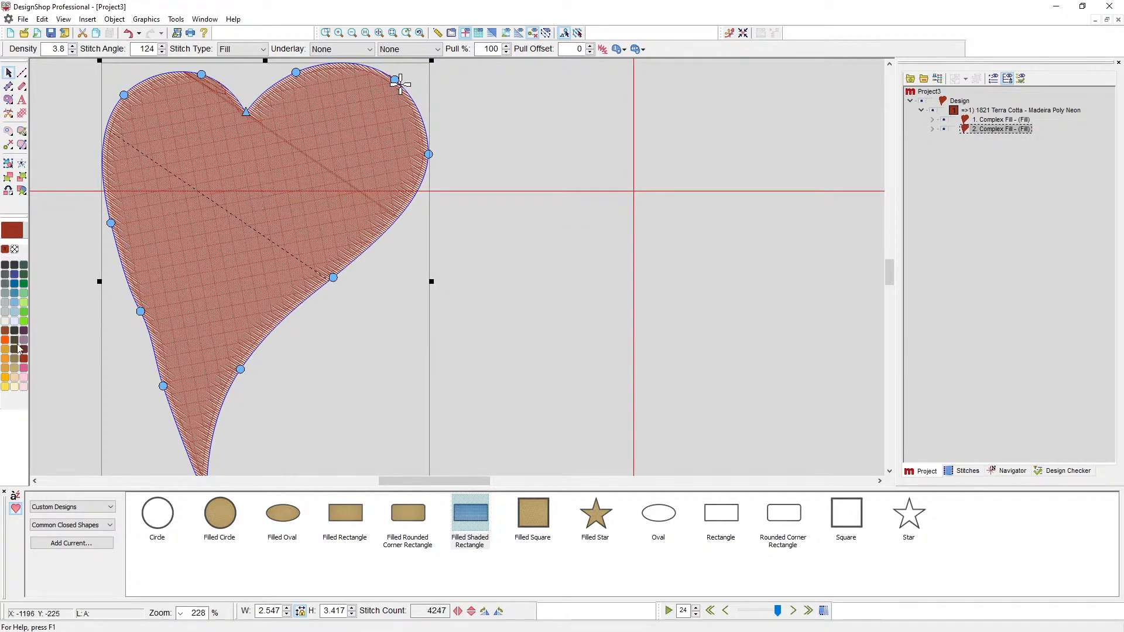
pyautogui.click(25, 370)
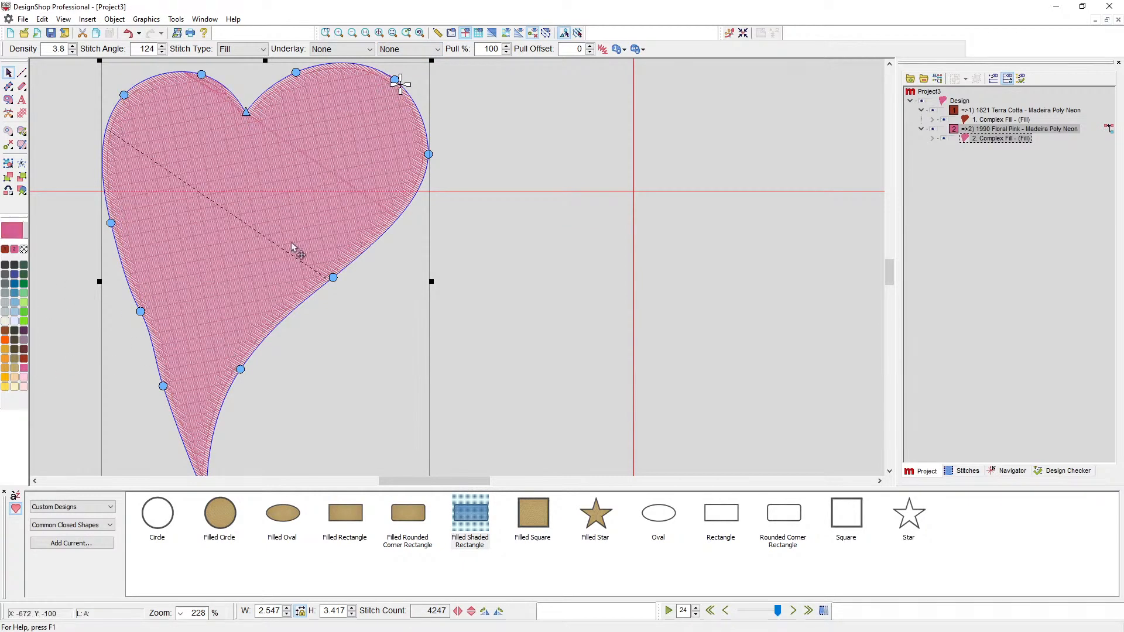
# Apply an Exponential custom density effect to the pink heart fill with densities from 6.0 to 25.0 pt
pyautogui.scroll(1, 267, 262)
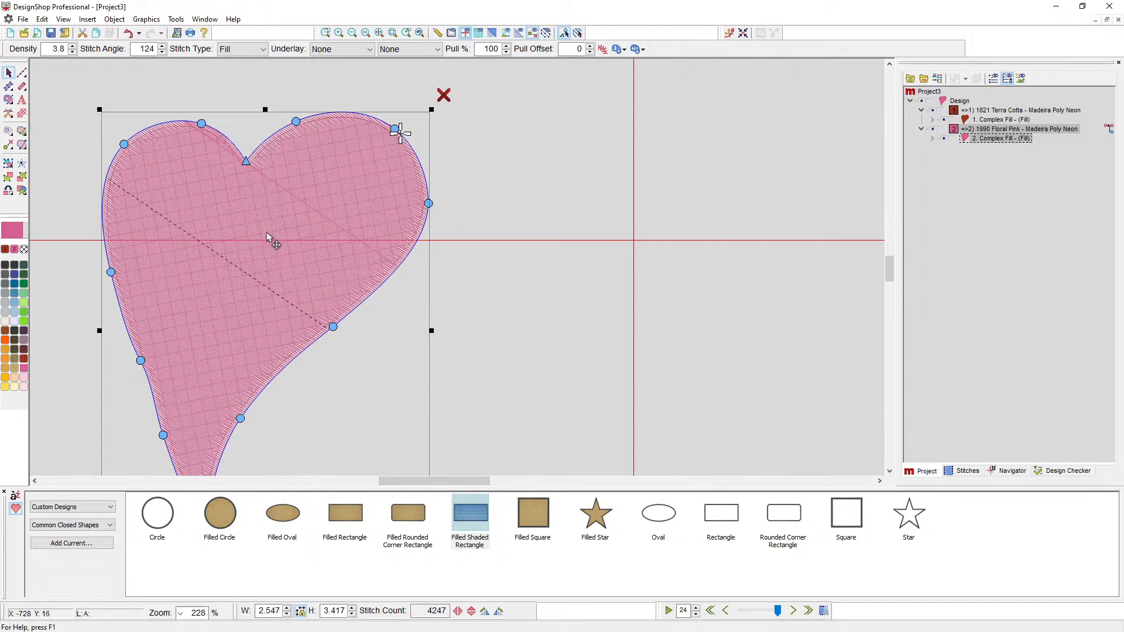
pyautogui.rightClick(267, 233)
pyautogui.click(304, 243)
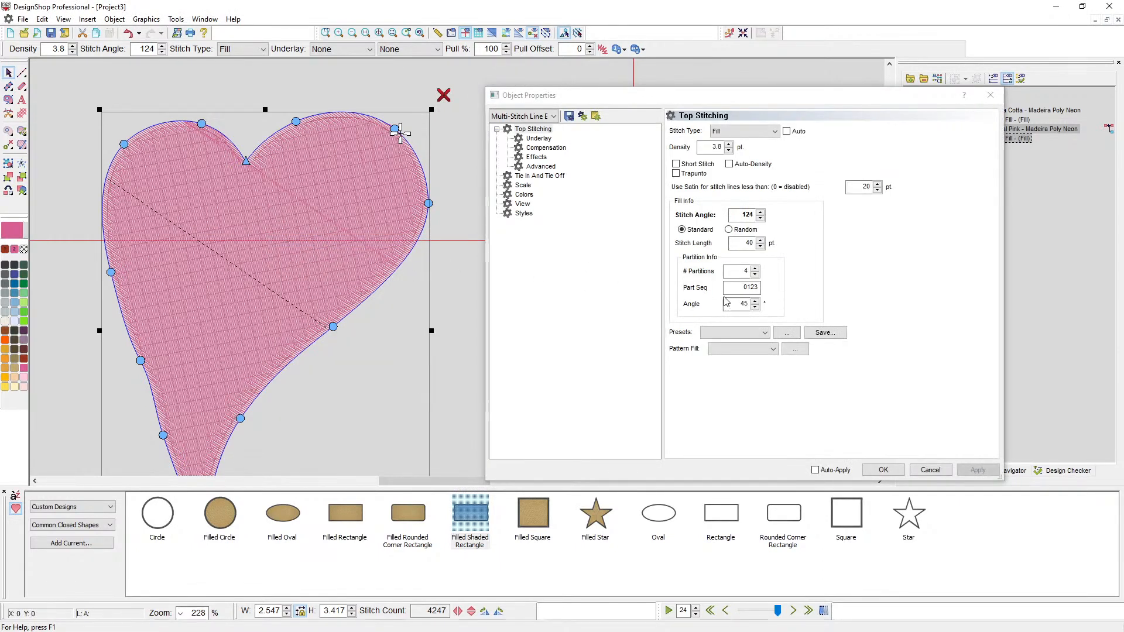
pyautogui.click(536, 157)
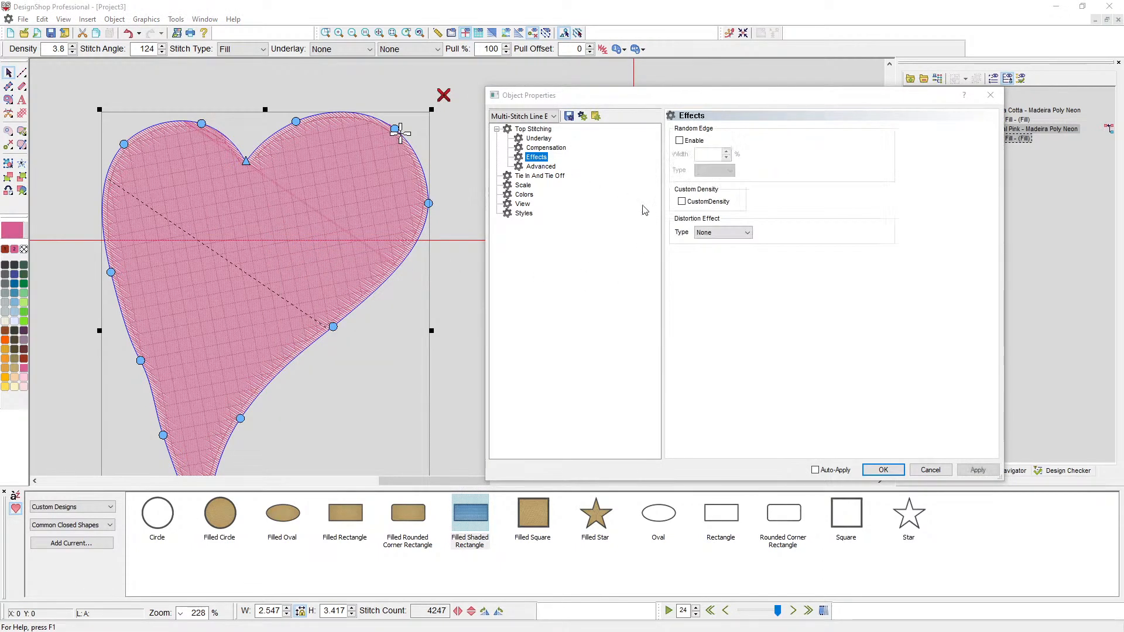
pyautogui.click(725, 233)
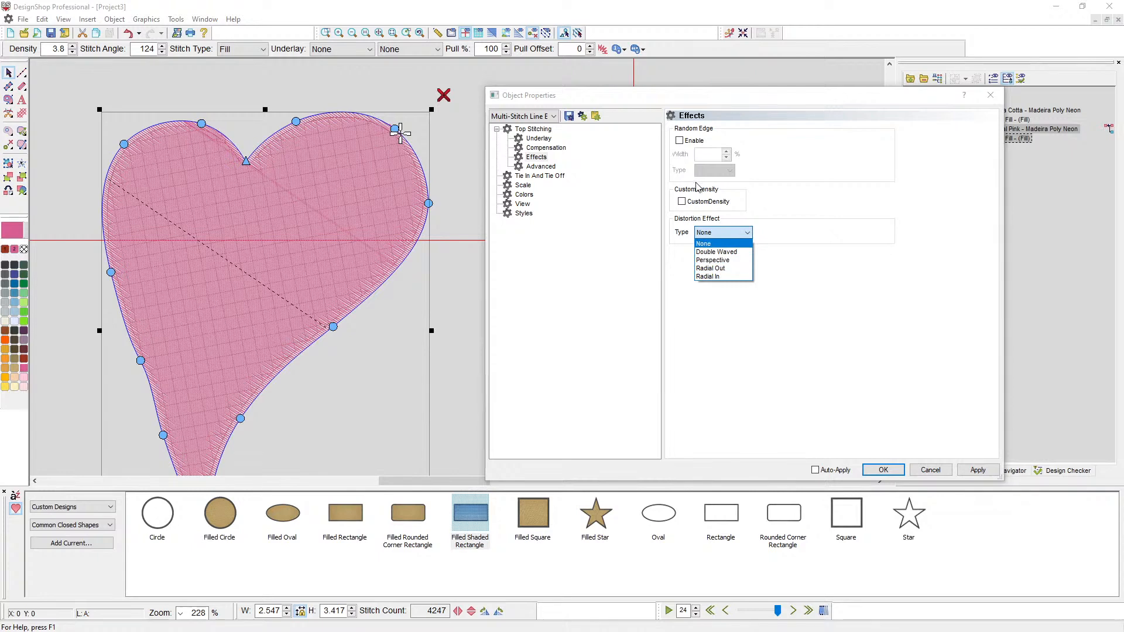
pyautogui.click(682, 201)
pyautogui.click(682, 201)
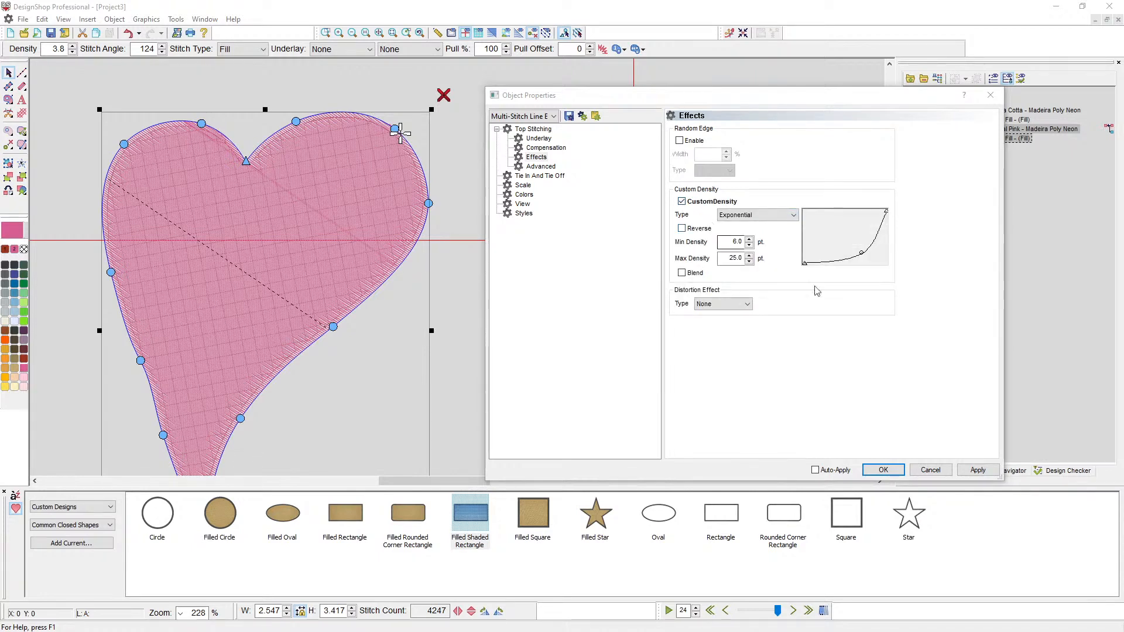
pyautogui.click(978, 470)
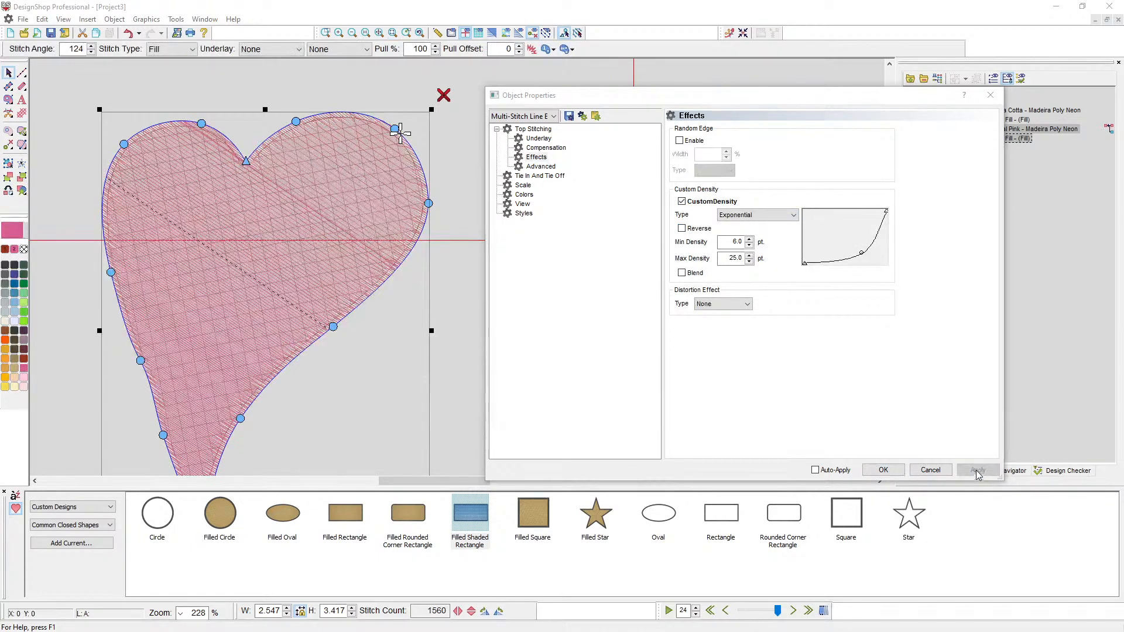
pyautogui.click(881, 470)
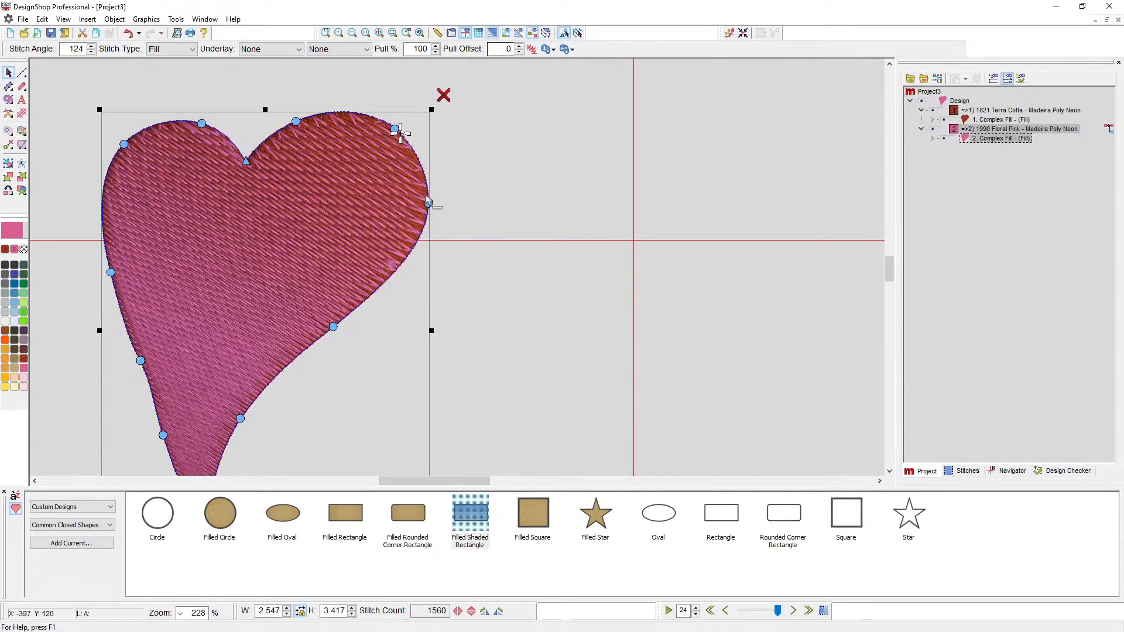
# Set the pink heart fill's stitch length to 30 pt. and deselect the fill
pyautogui.scroll(-1, 316, 304)
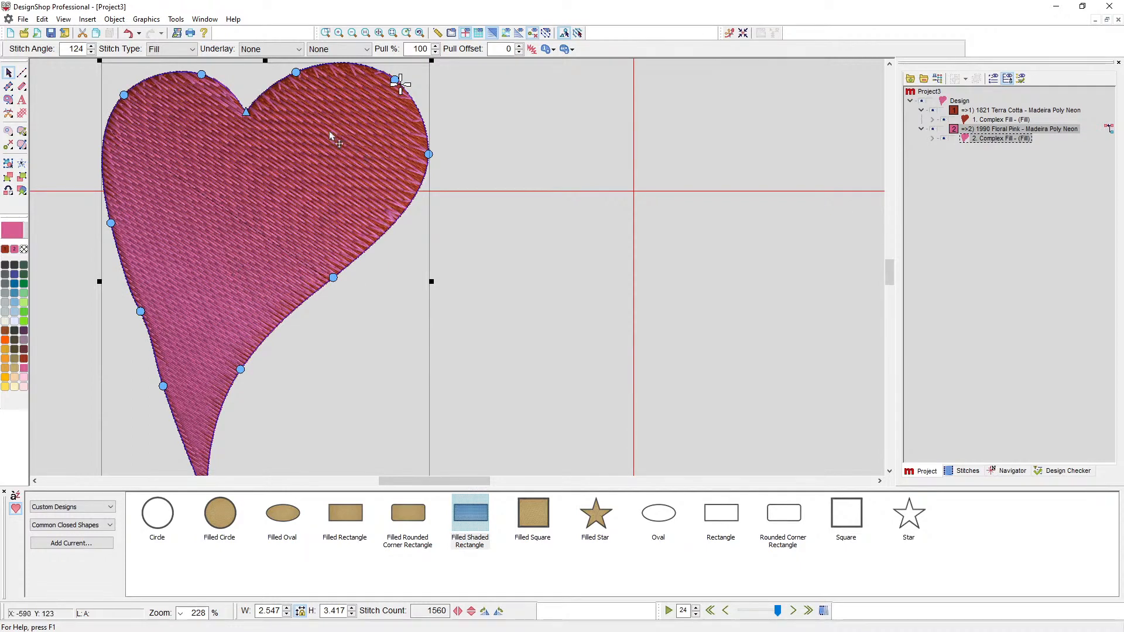
pyautogui.rightClick(350, 154)
pyautogui.click(369, 161)
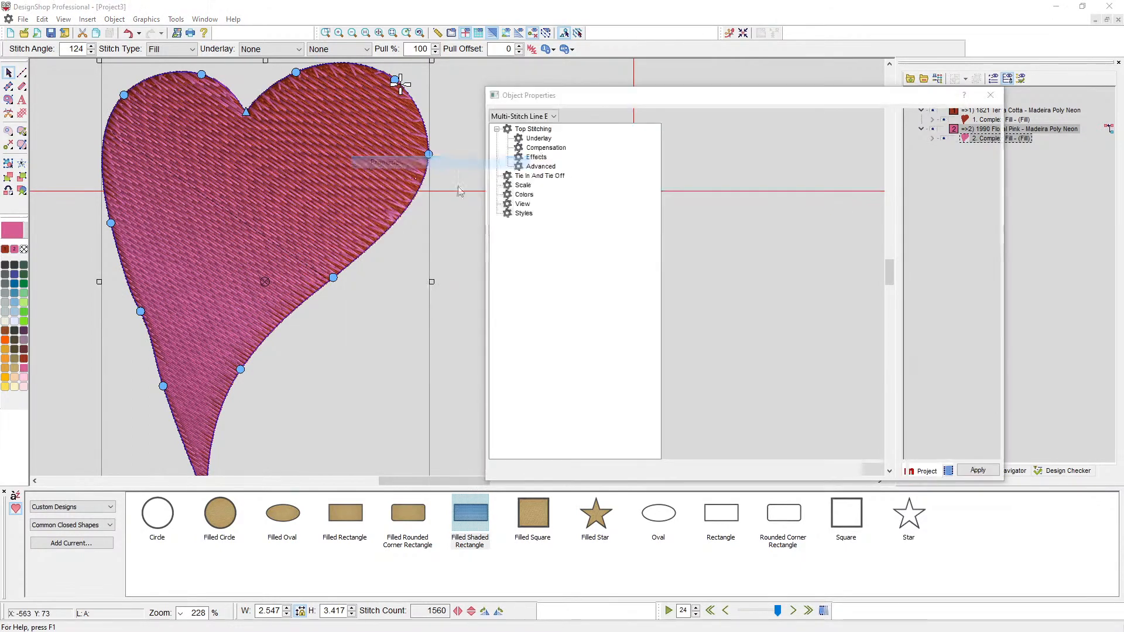
pyautogui.doubleClick(746, 227)
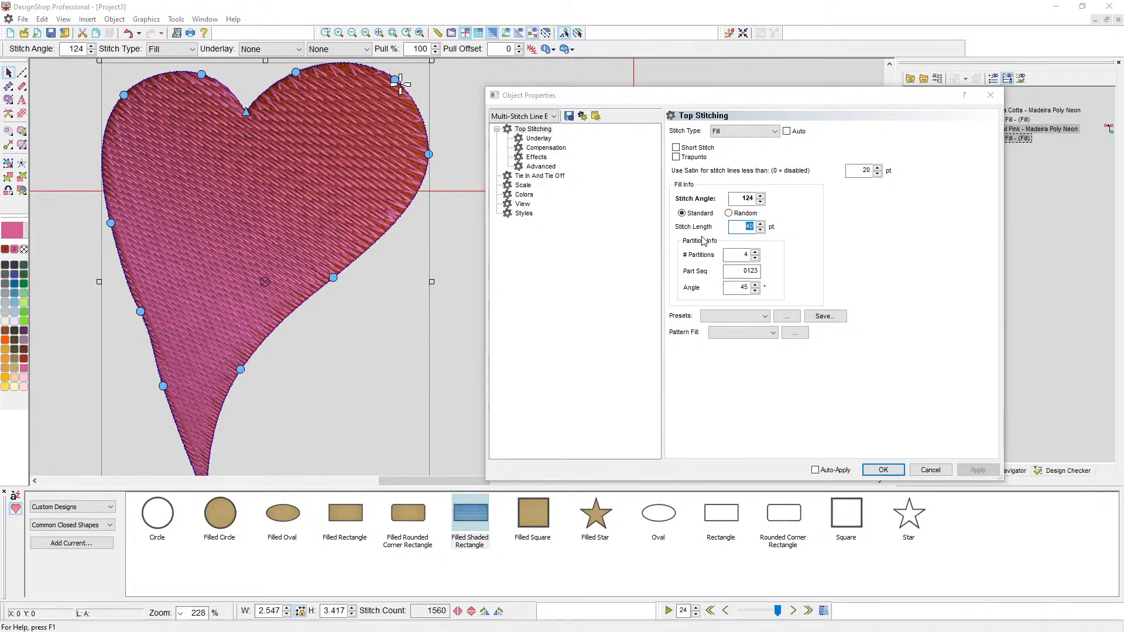
pyautogui.write('30')
pyautogui.click(977, 470)
pyautogui.click(883, 470)
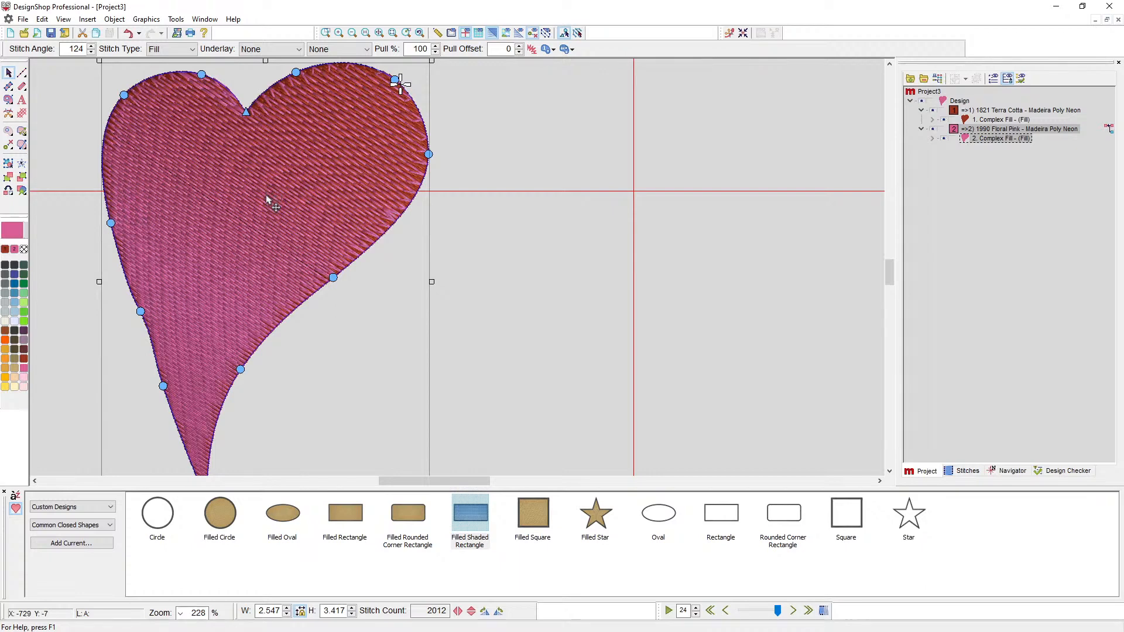
pyautogui.click(532, 299)
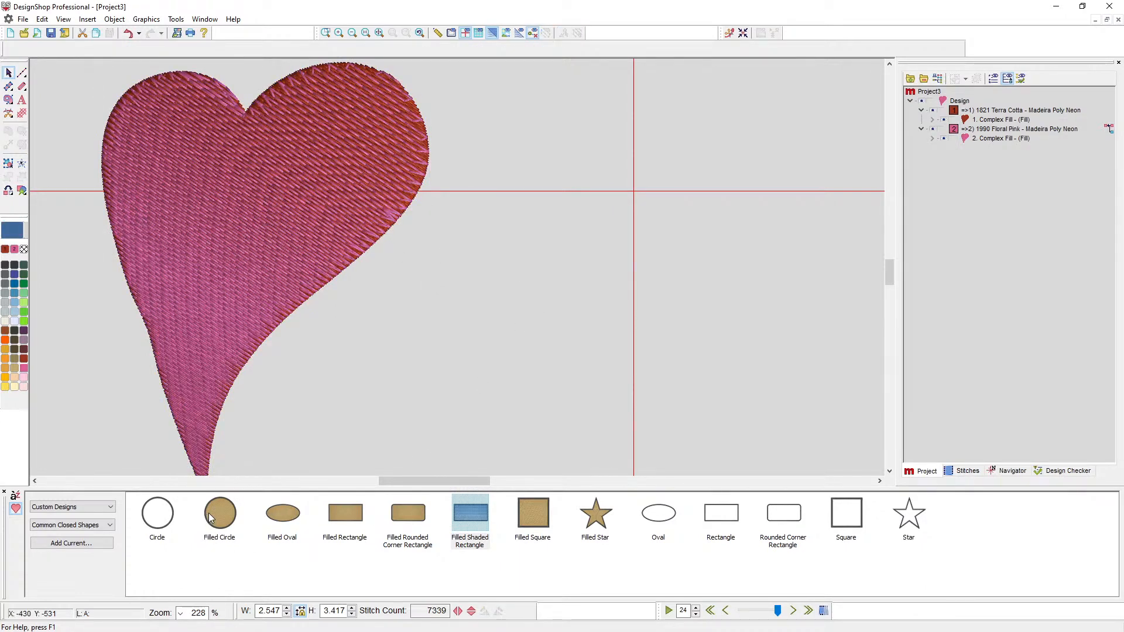
# Select both heart fills and display the NM Shapes category of custom designs
pyautogui.click(997, 111)
pyautogui.keyDown('shift'); pyautogui.click(1019, 129); pyautogui.keyUp('shift')
pyautogui.rightClick(368, 342)
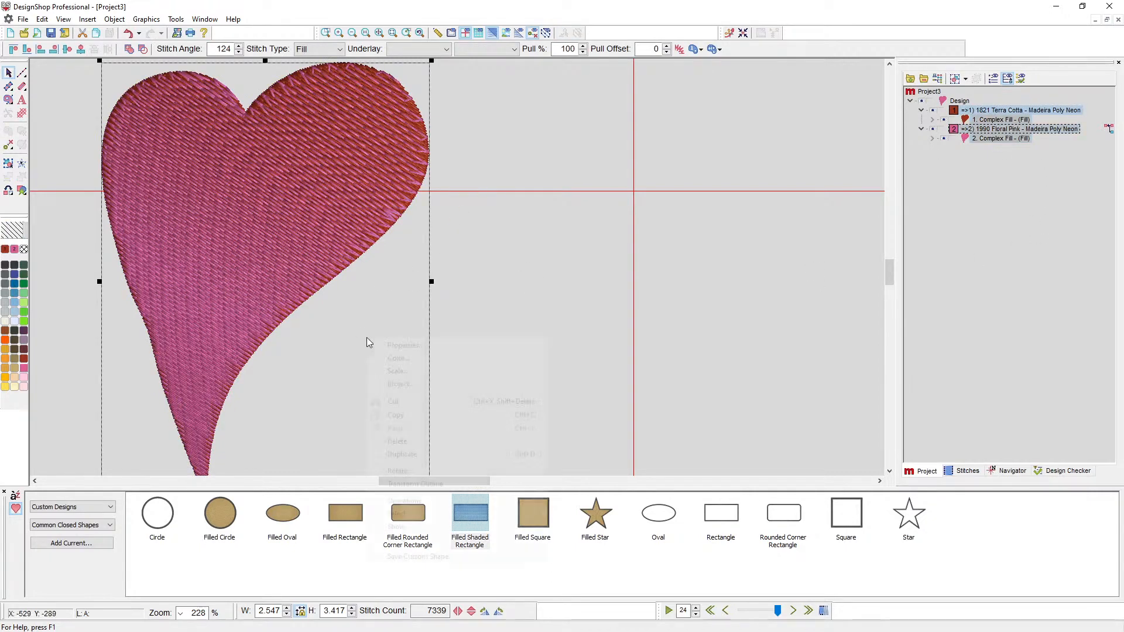
pyautogui.click(81, 526)
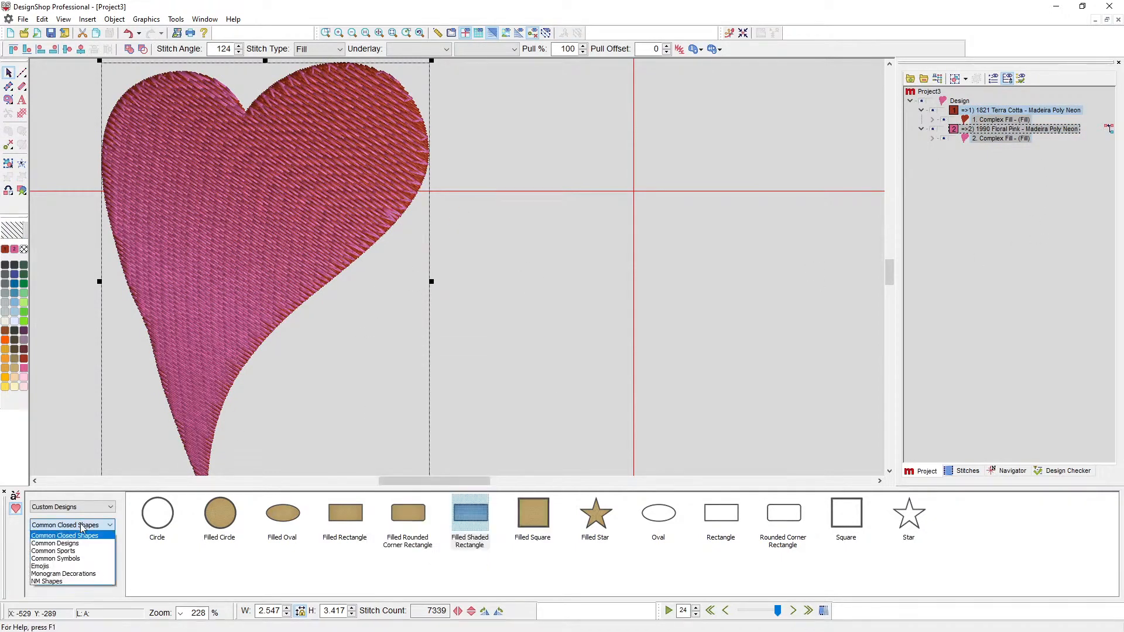
pyautogui.click(61, 590)
pyautogui.click(57, 526)
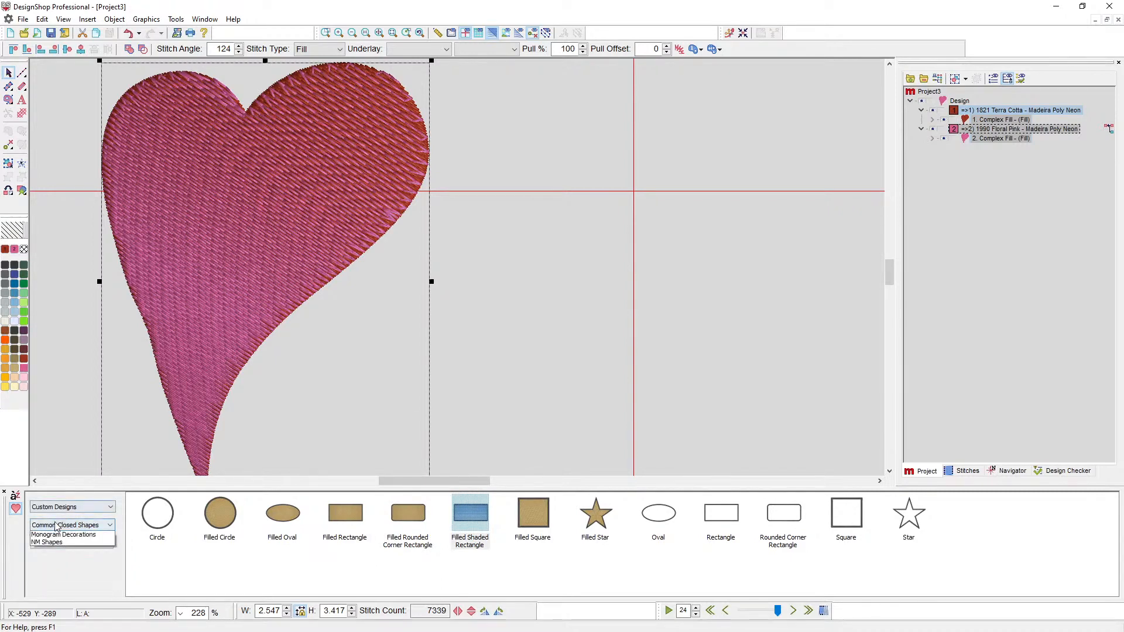
pyautogui.click(52, 585)
# Save the two heart fills as a custom design named "Gradient Heart" in the NM Shapes category
pyautogui.rightClick(352, 363)
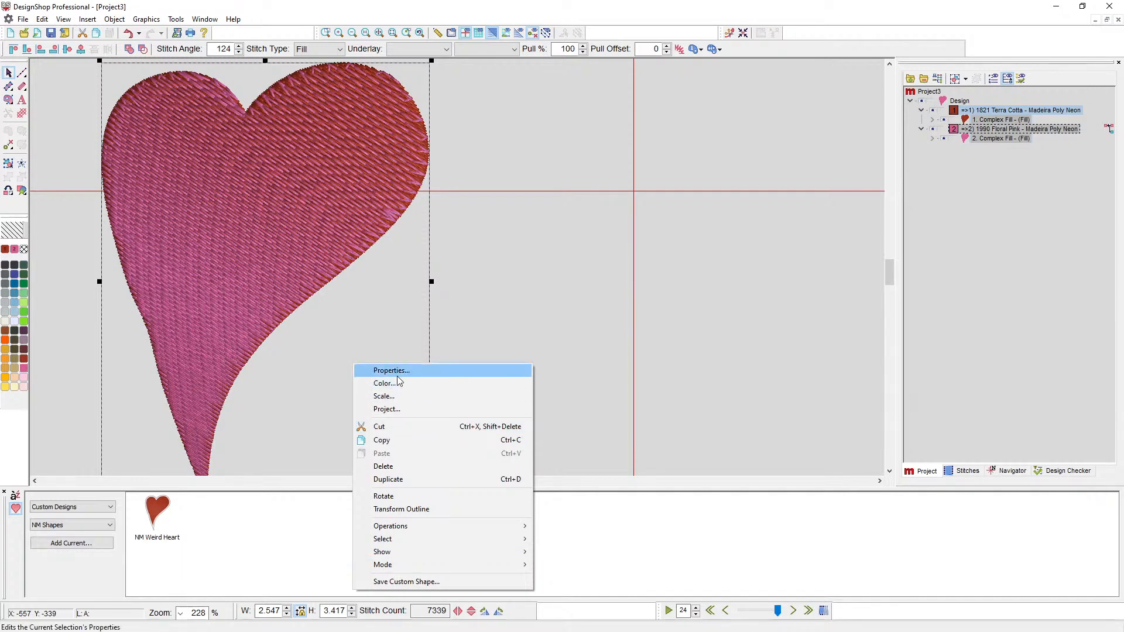
pyautogui.click(388, 583)
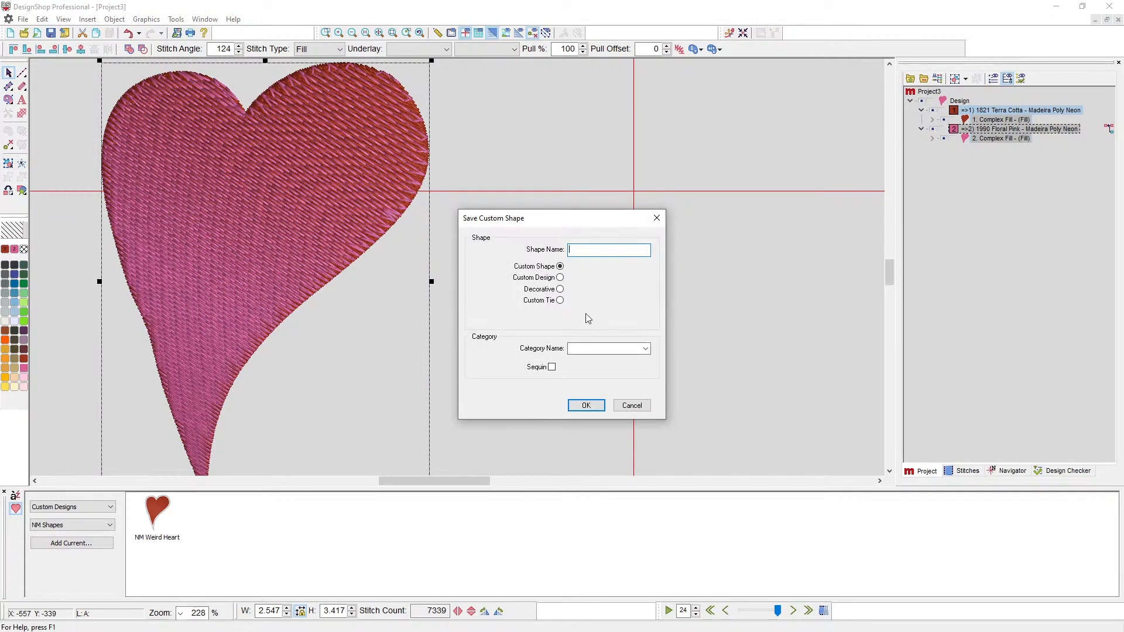
pyautogui.click(560, 278)
pyautogui.write('Gradient Heart')
pyautogui.click(645, 349)
pyautogui.click(587, 406)
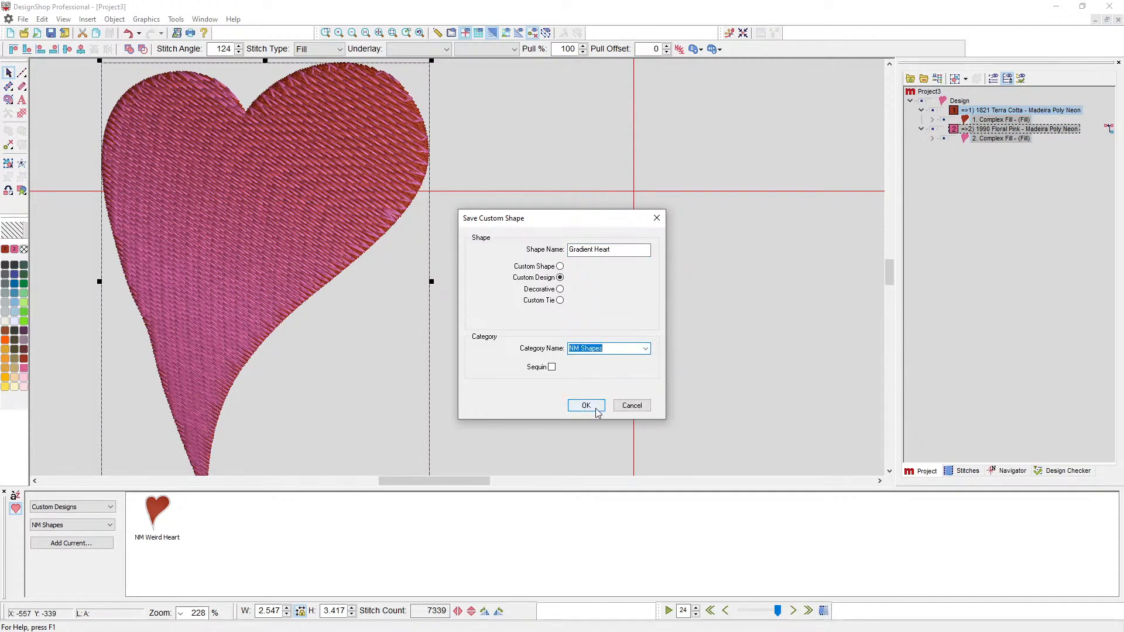
pyautogui.click(586, 406)
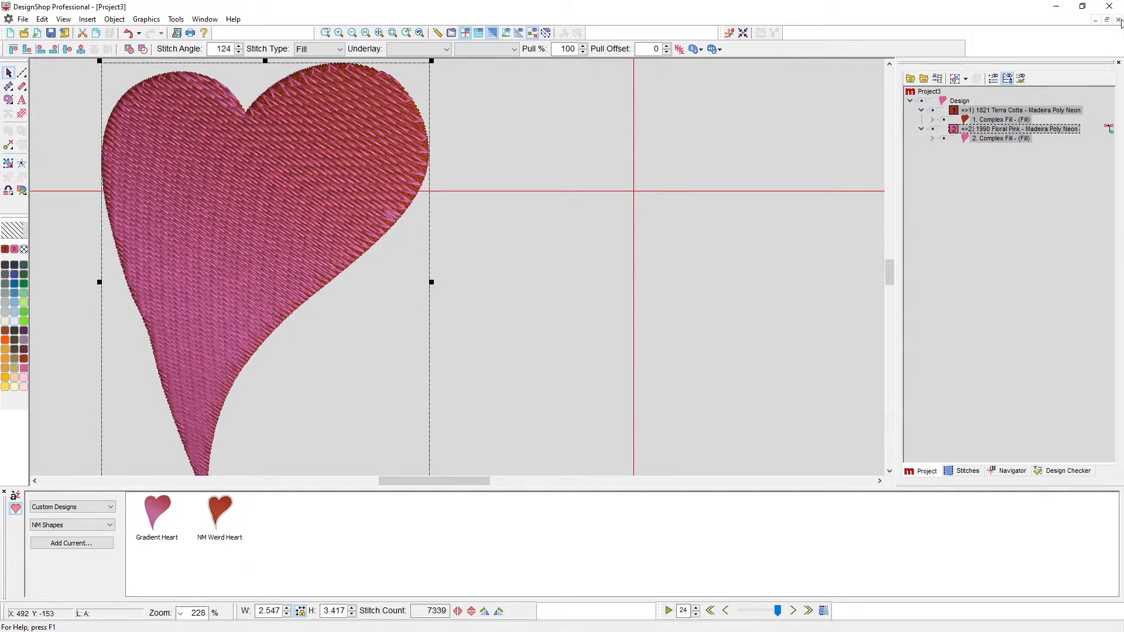
# Switch the library to Custom Shapes and select the Bear Paw in the Animals category
pyautogui.click(111, 508)
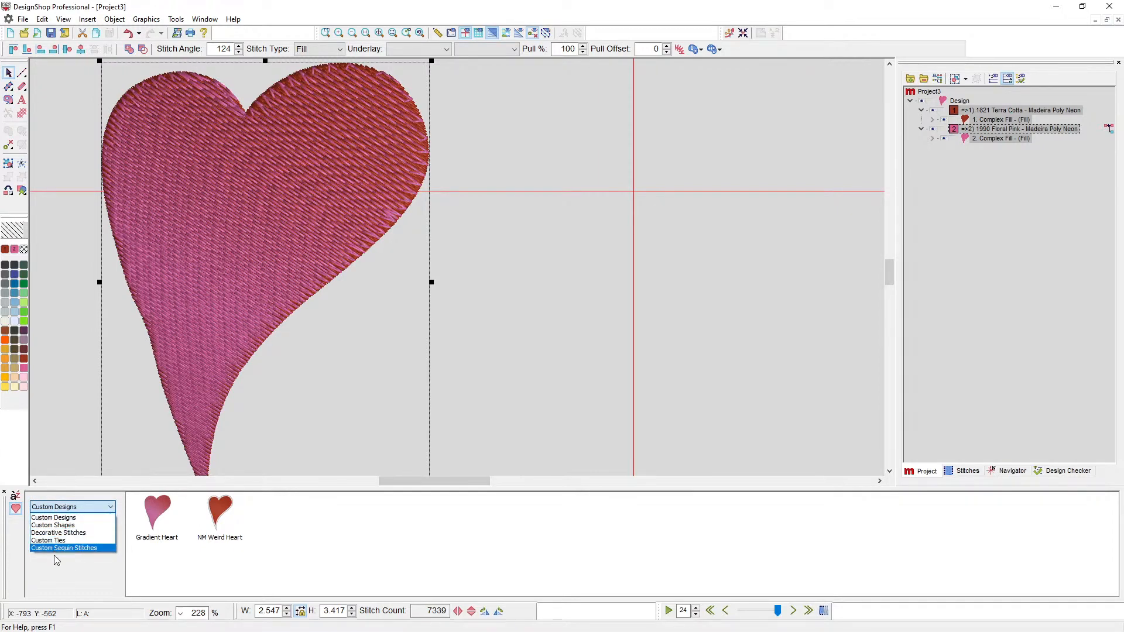
pyautogui.click(83, 528)
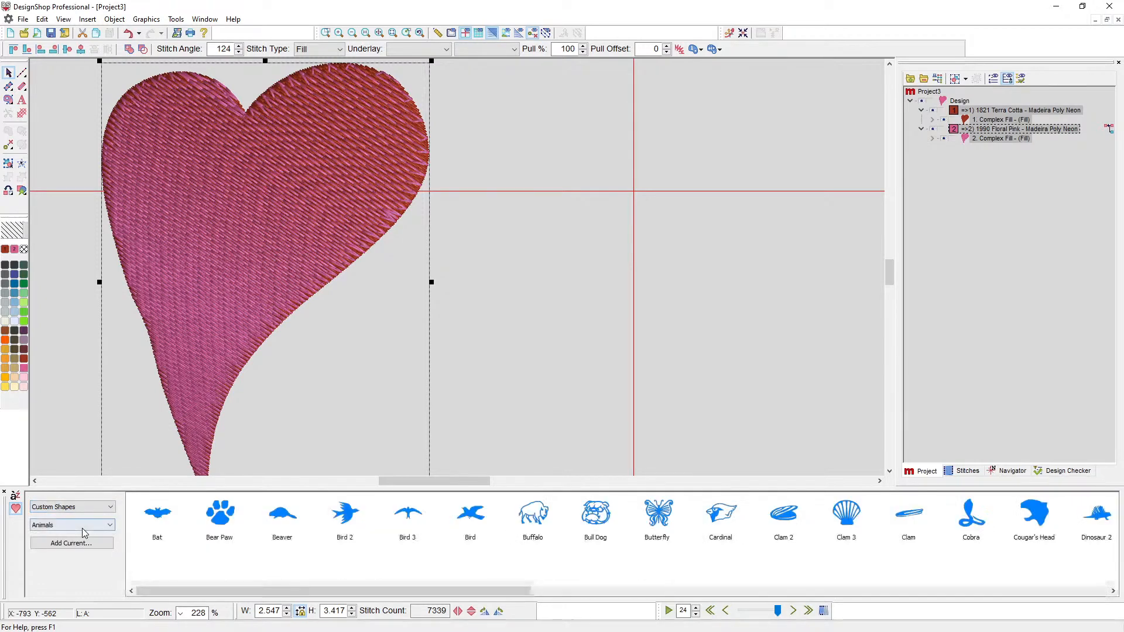
pyautogui.click(221, 523)
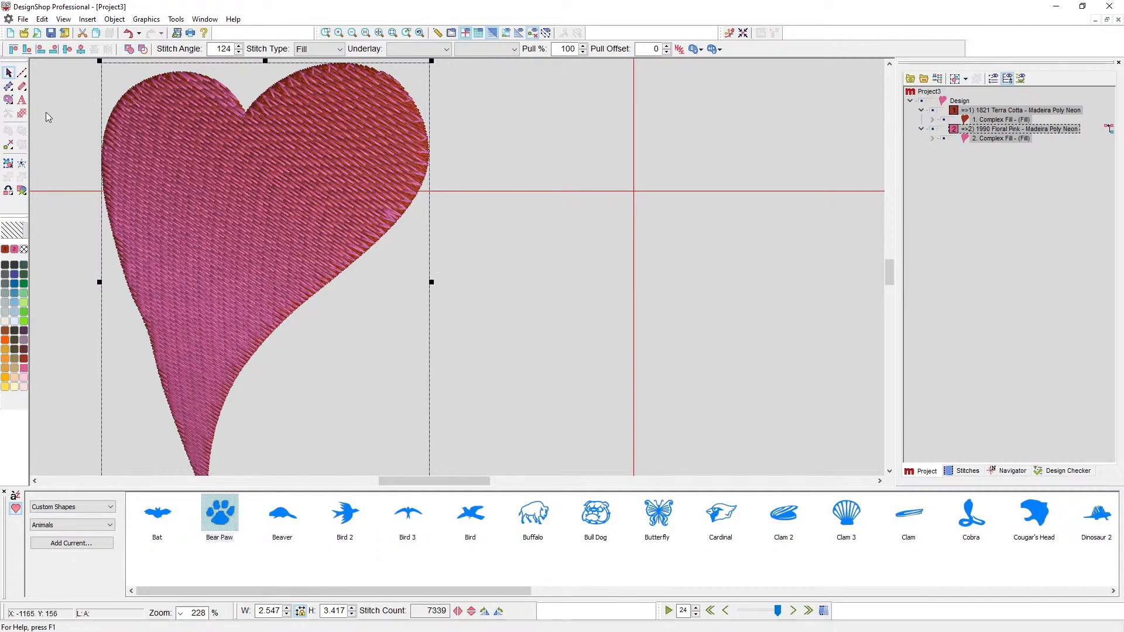
# Insert the Bear Paw custom shape as normal walk stitch outlines in the empty area beside the gradient heart
pyautogui.click(23, 74)
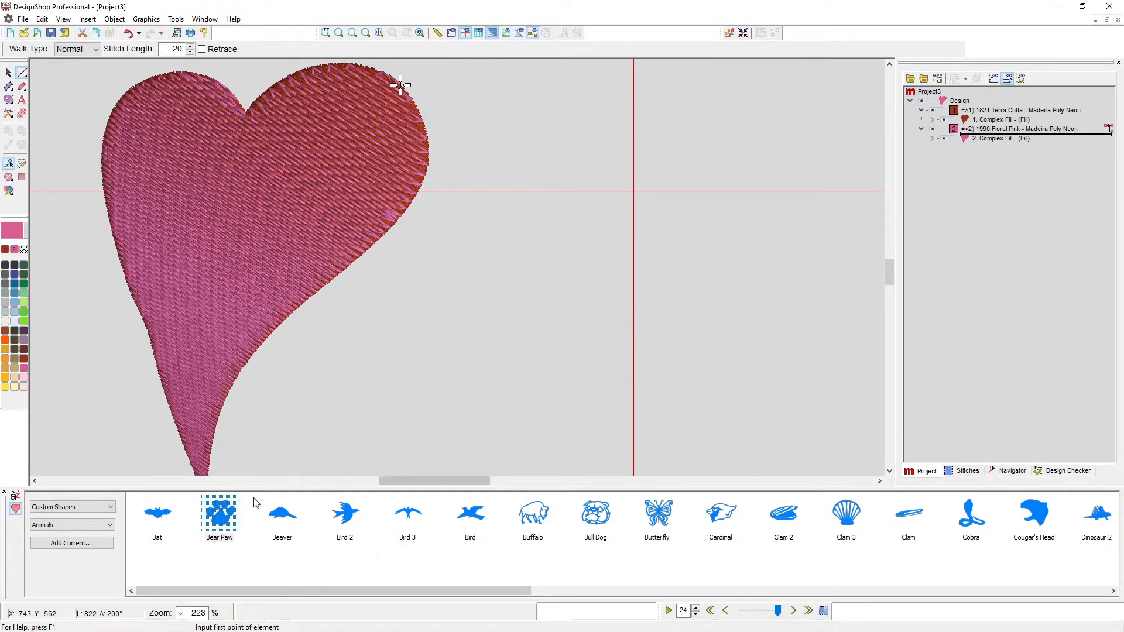
pyautogui.click(514, 200)
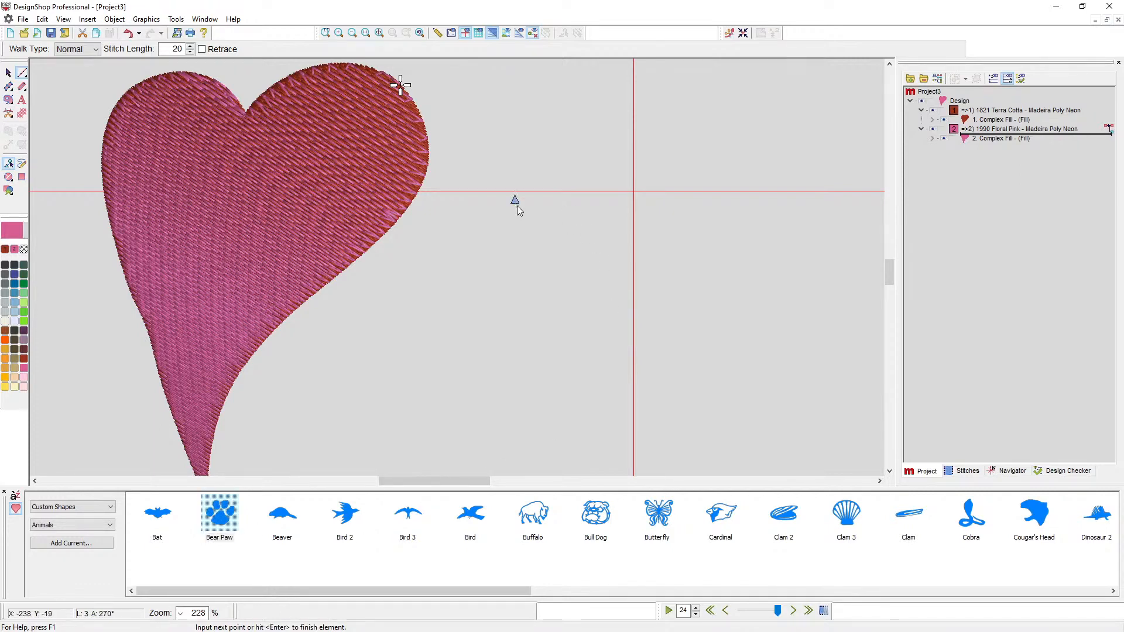
pyautogui.press('Escape')
pyautogui.moveTo(228, 521); pyautogui.dragTo(610, 225)
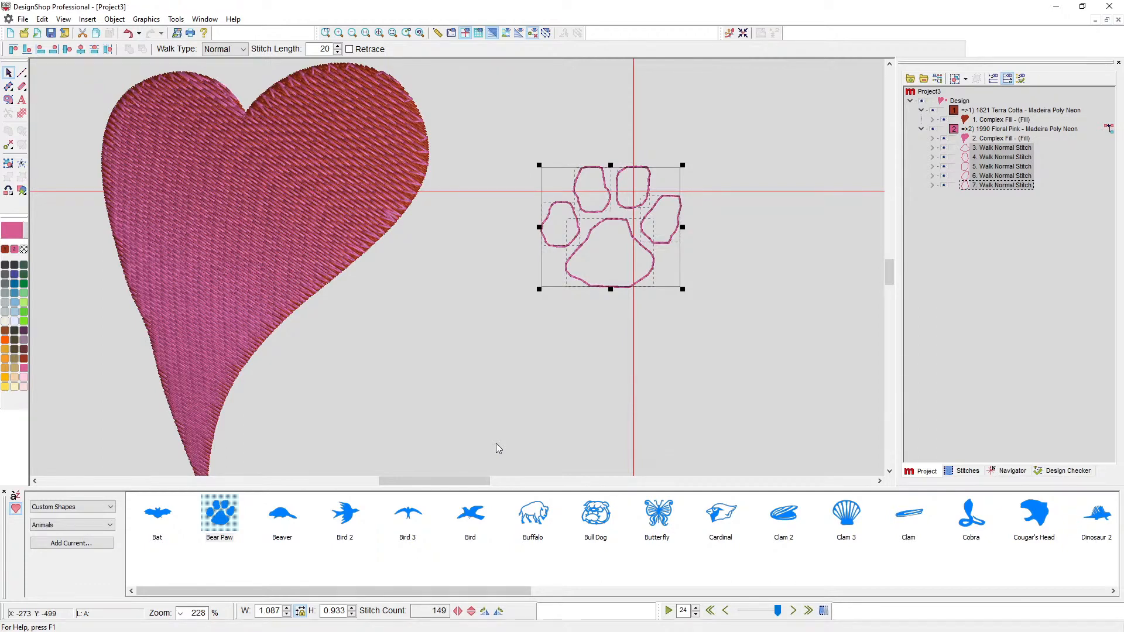
# Browse the Decorative Stitches library, return to Custom Designs and review its list of categories
pyautogui.click(68, 509)
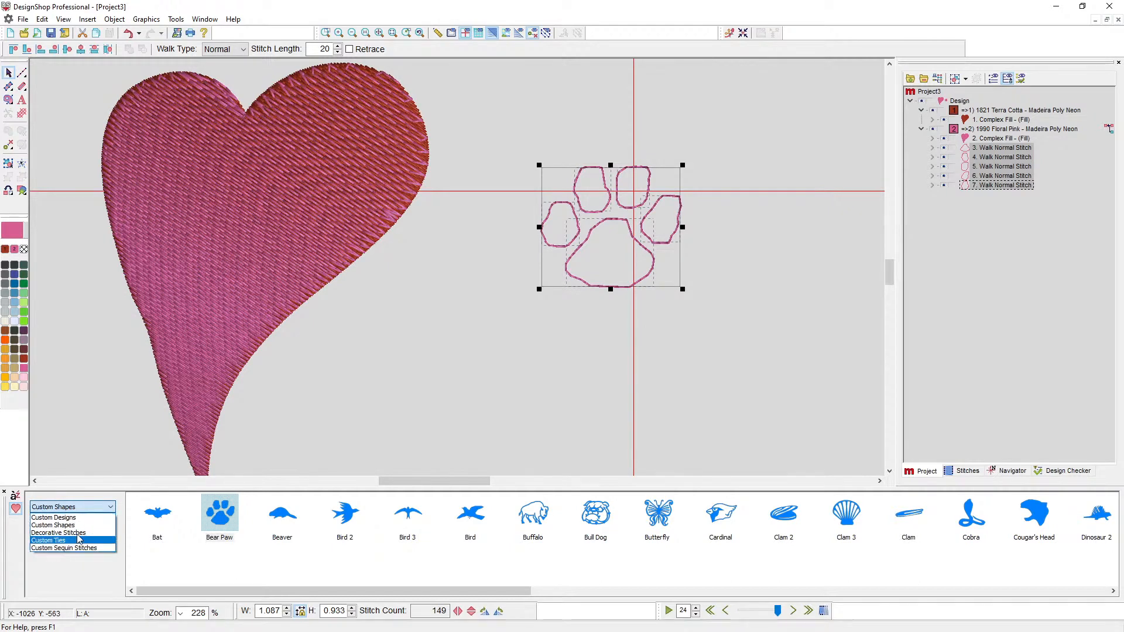
pyautogui.click(85, 533)
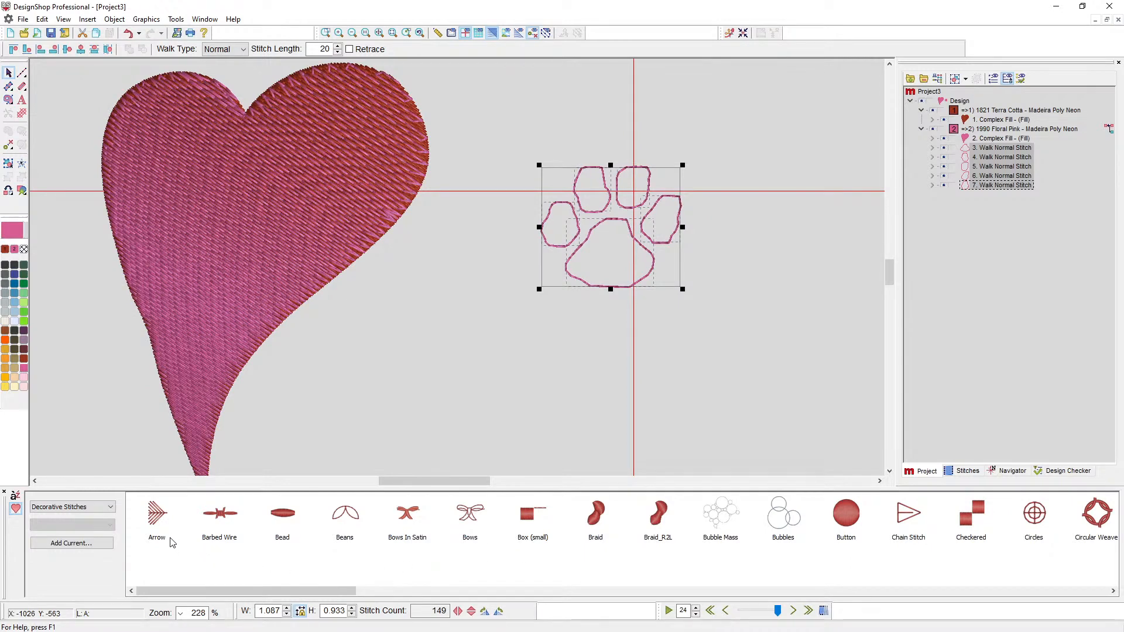
pyautogui.click(93, 508)
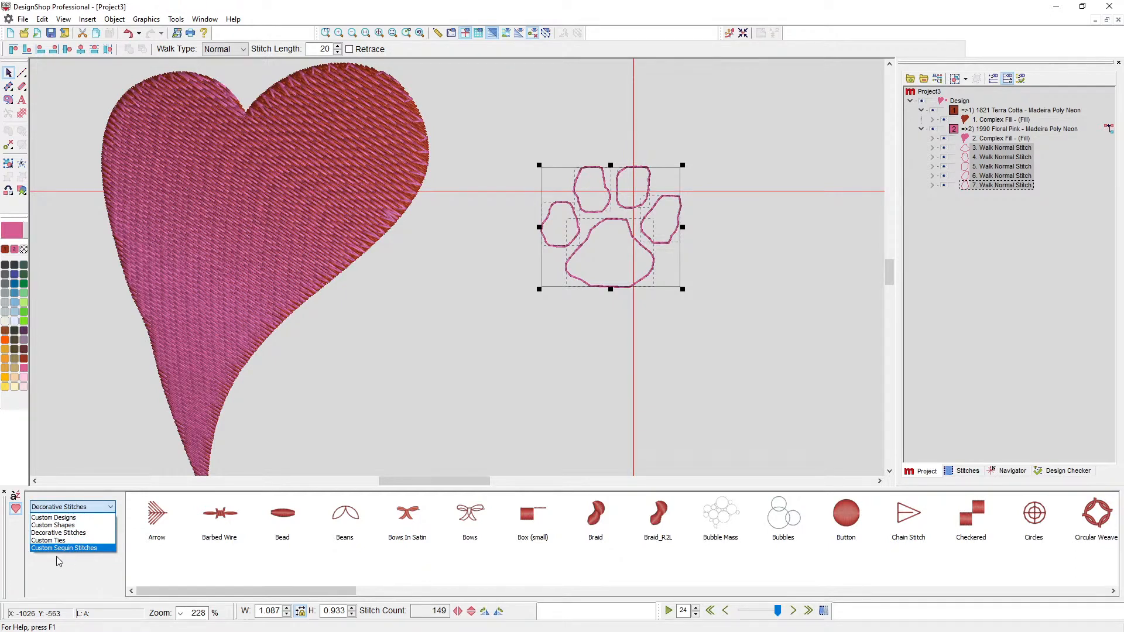
pyautogui.click(55, 581)
pyautogui.click(70, 510)
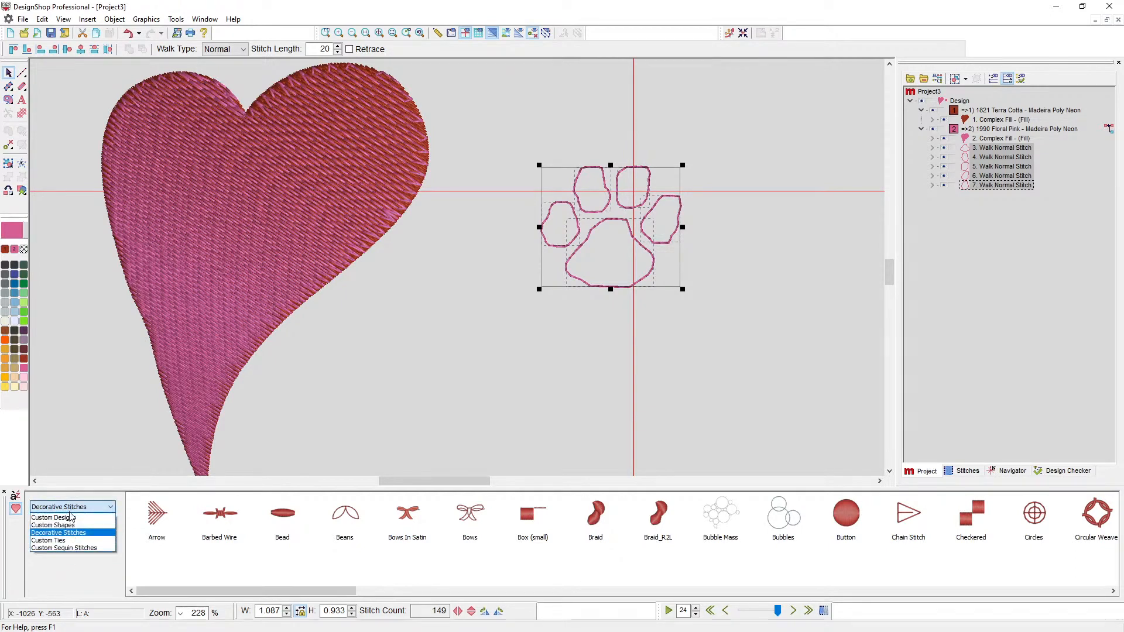
pyautogui.click(68, 519)
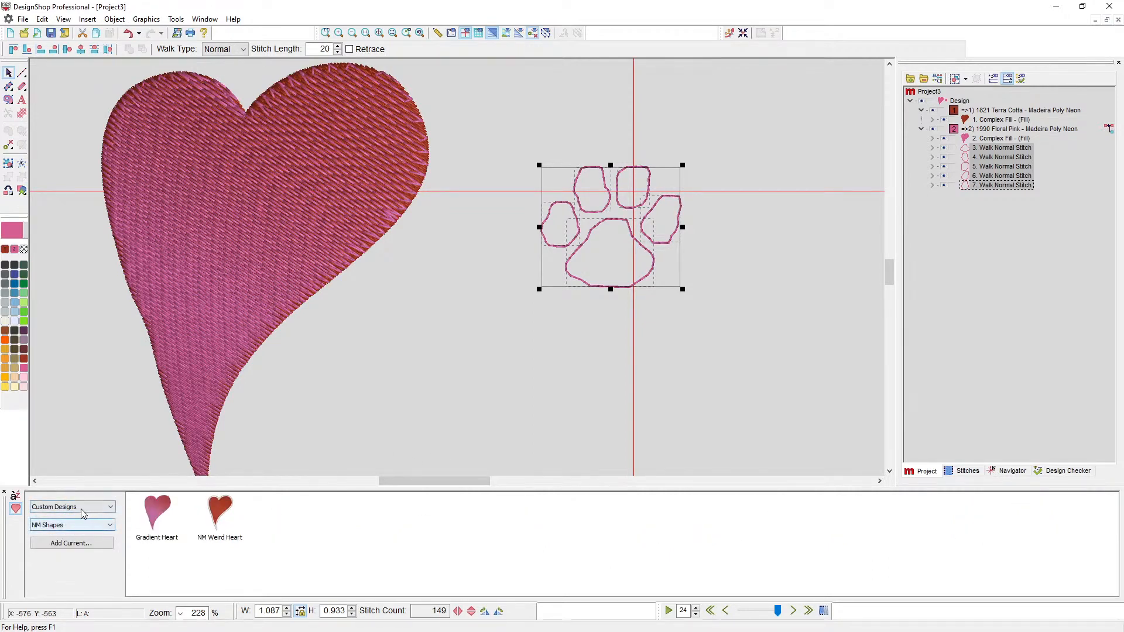
pyautogui.click(108, 526)
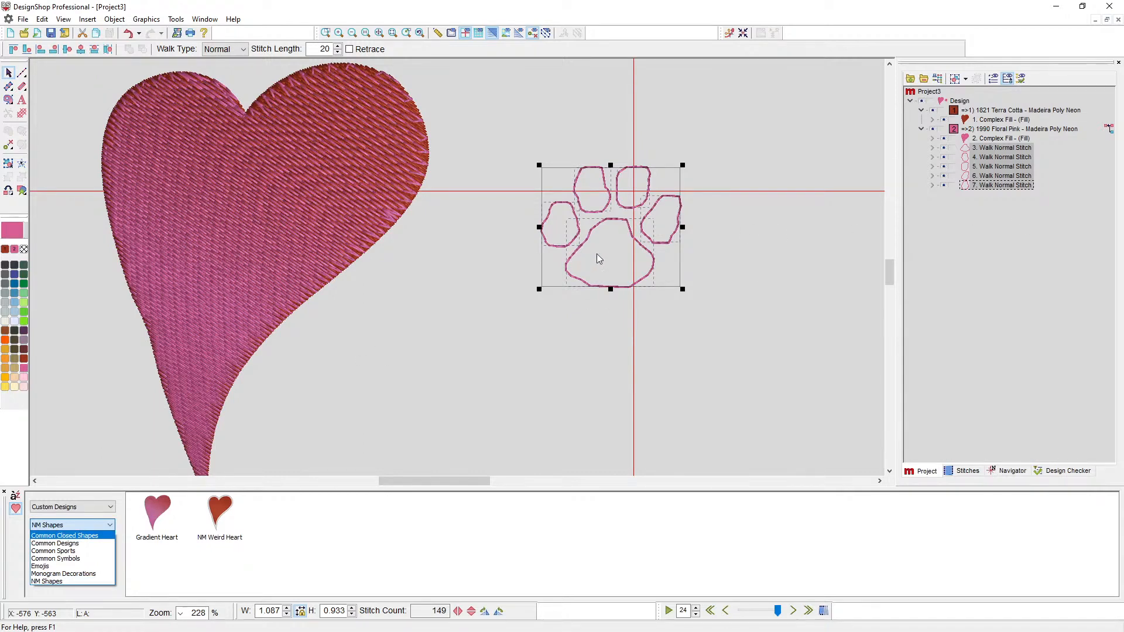
pyautogui.click(476, 369)
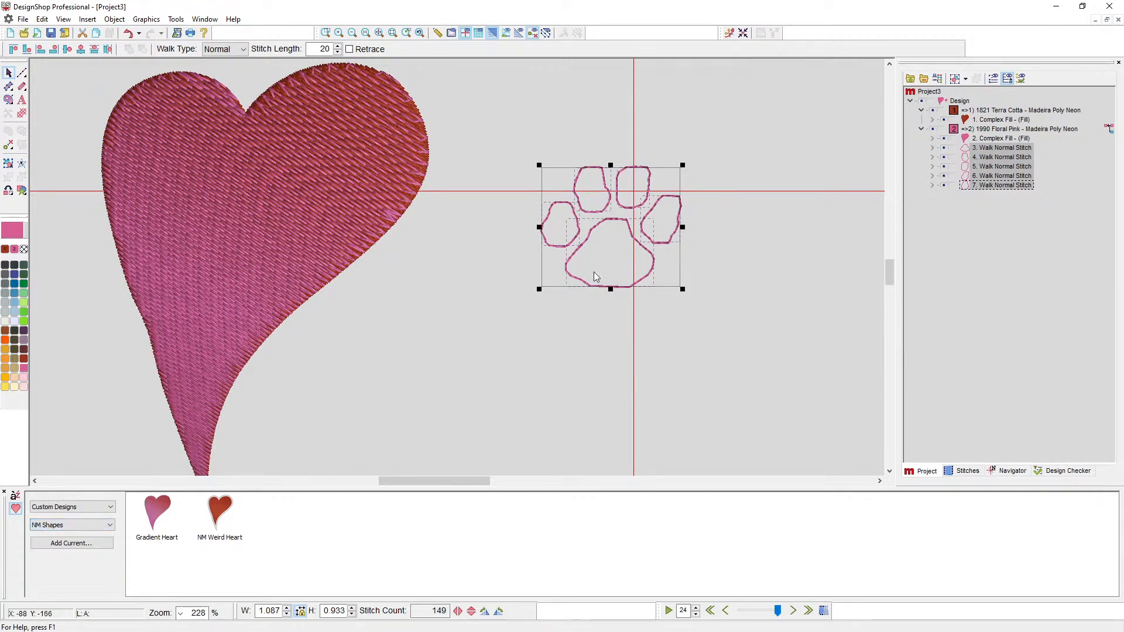
# View the Save Custom Shape options for the selected bear paw outlines and close them without saving
pyautogui.rightClick(620, 242)
pyautogui.click(656, 463)
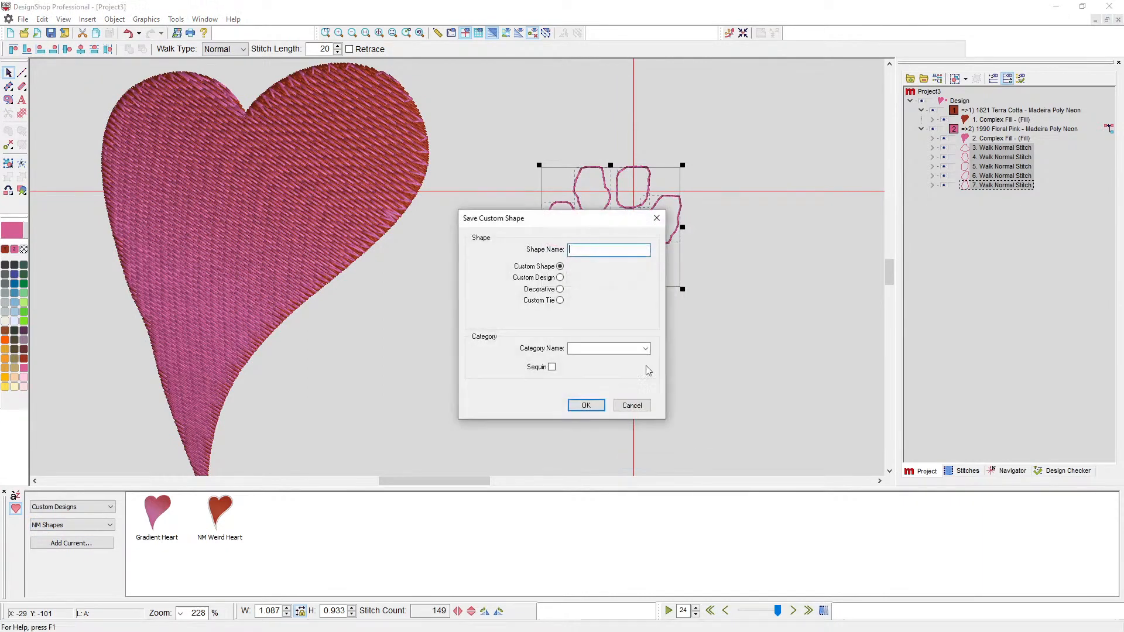
pyautogui.click(630, 406)
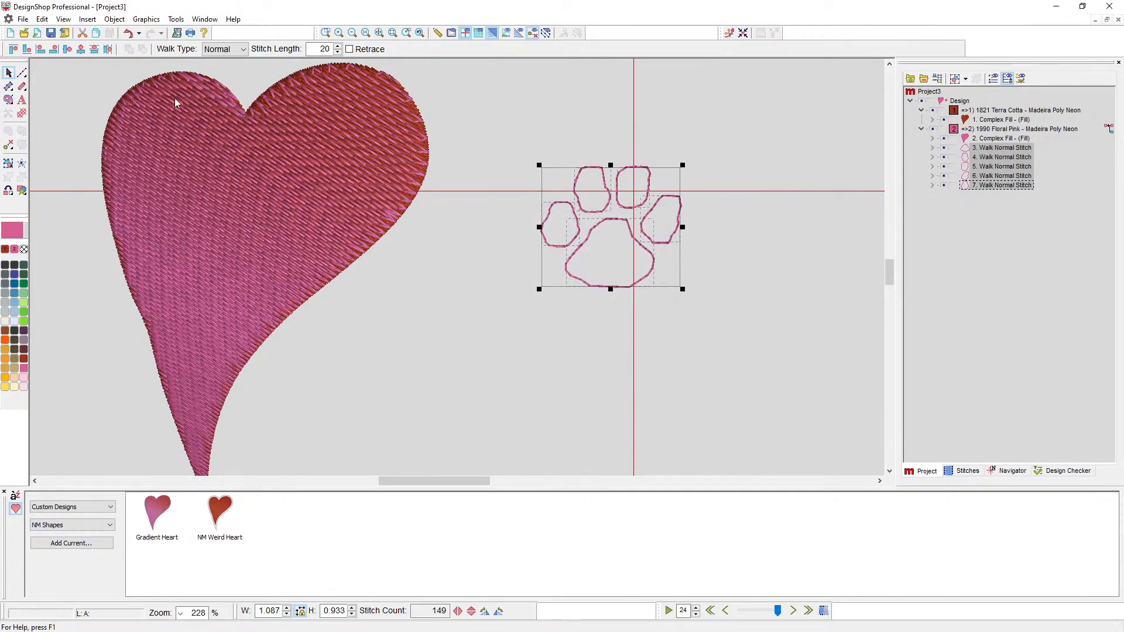
# Delete the 1990 Floral Pink color block together with its heart fill and the bear paw outlines
pyautogui.click(970, 140)
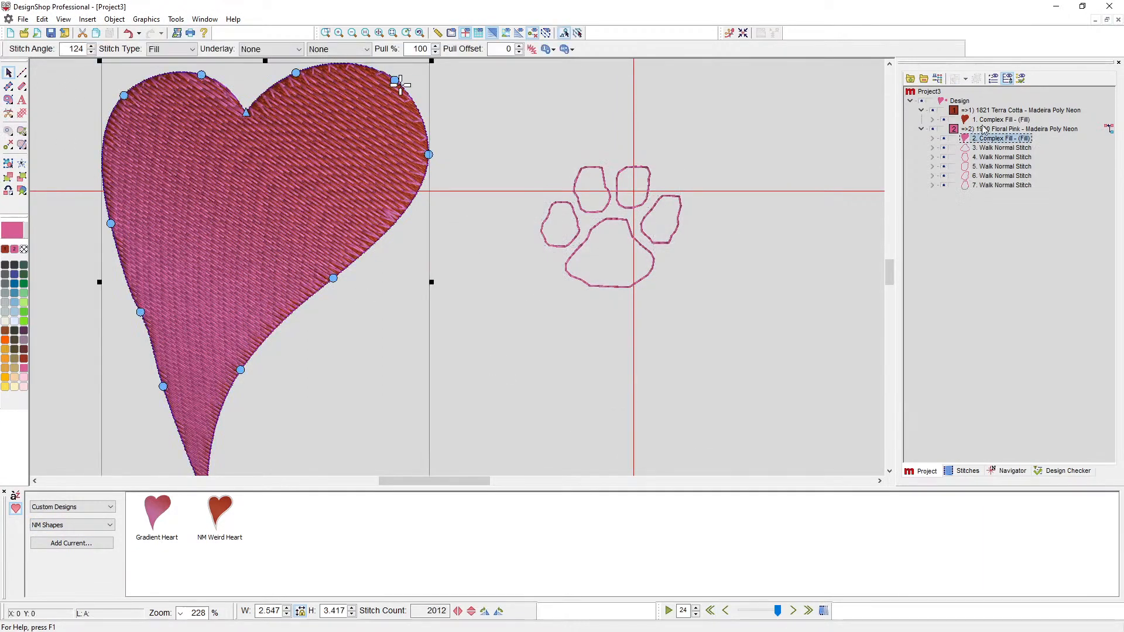
pyautogui.click(985, 130)
pyautogui.press('Delete')
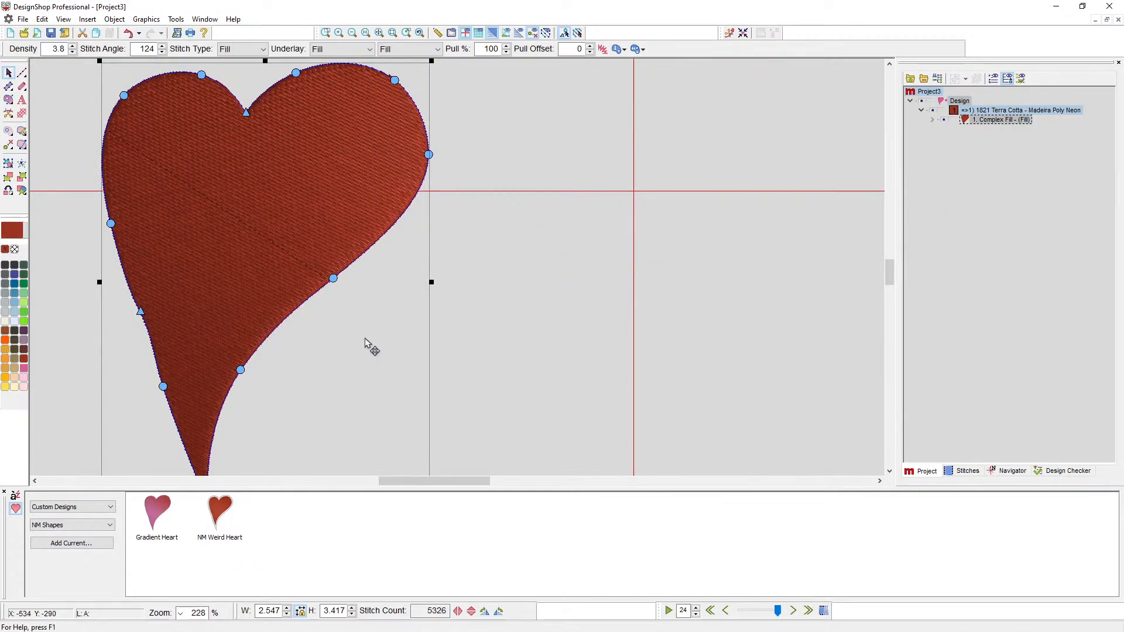
# Enlarge the terra cotta heart proportionally to about 4.07 wide by 5.46 high
pyautogui.scroll(2, 353, 361)
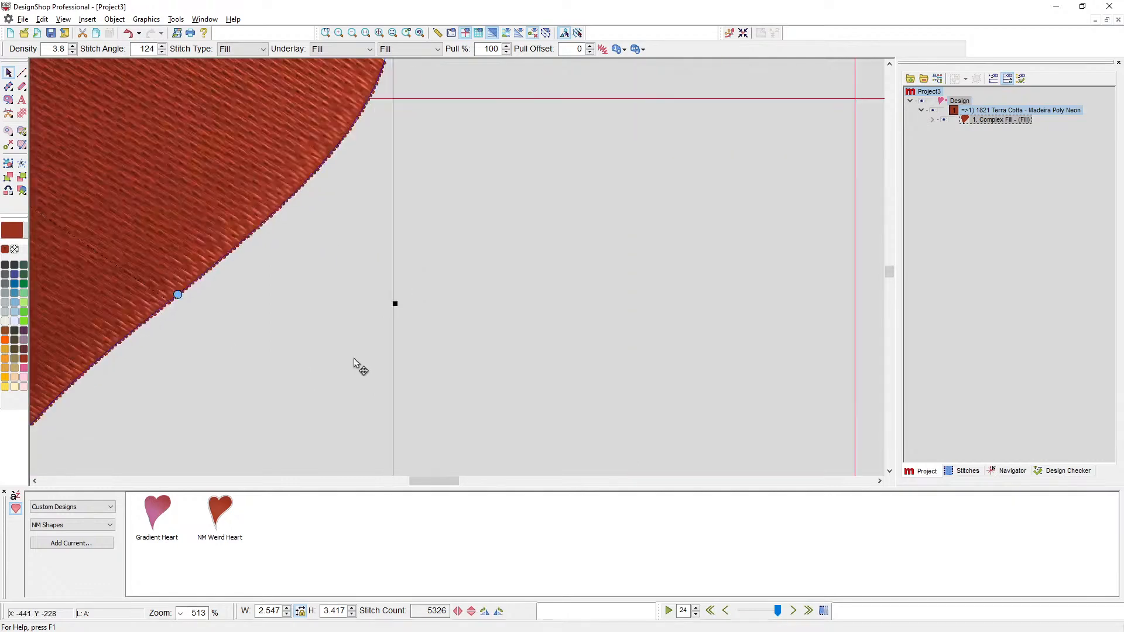
pyautogui.scroll(-4, 354, 361)
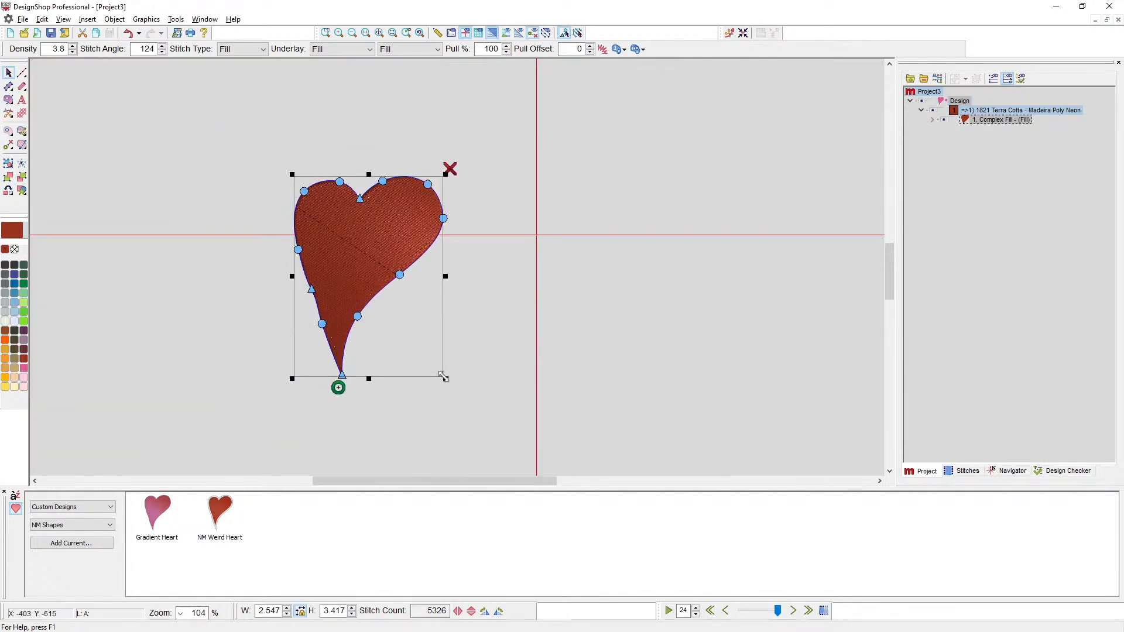
pyautogui.moveTo(446, 379); pyautogui.dragTo(507, 443)
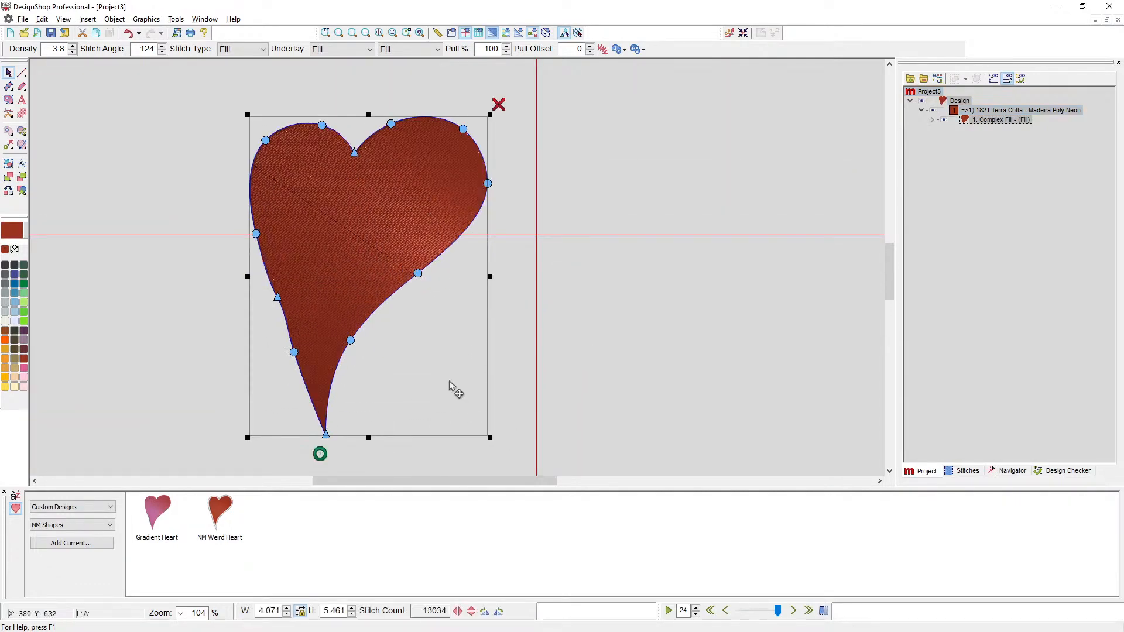
# Change the heart's stitch type from Fill to Decorative and close the custom designs library
pyautogui.click(232, 50)
pyautogui.click(228, 116)
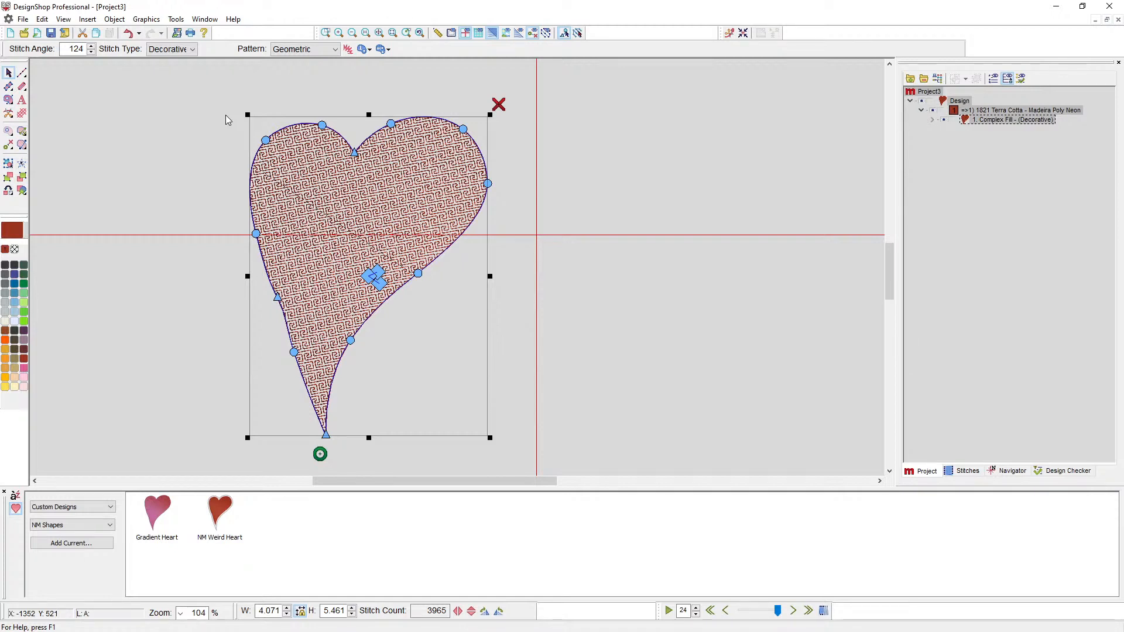
pyautogui.click(4, 495)
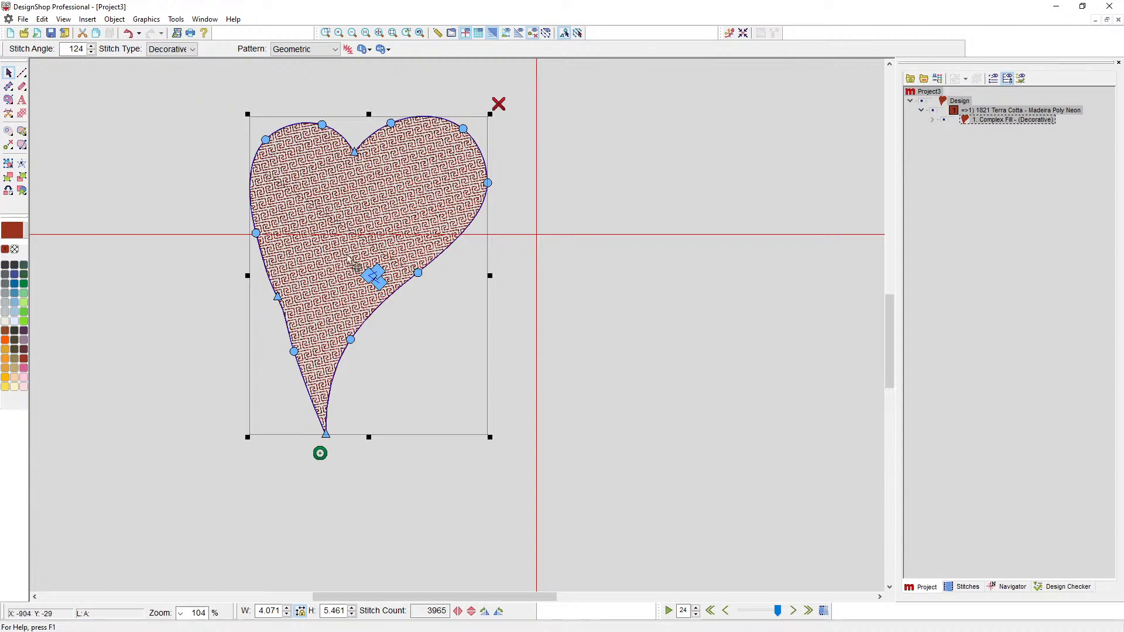
# Try the Honeycomb decorative pattern on the heart fill
pyautogui.click(333, 51)
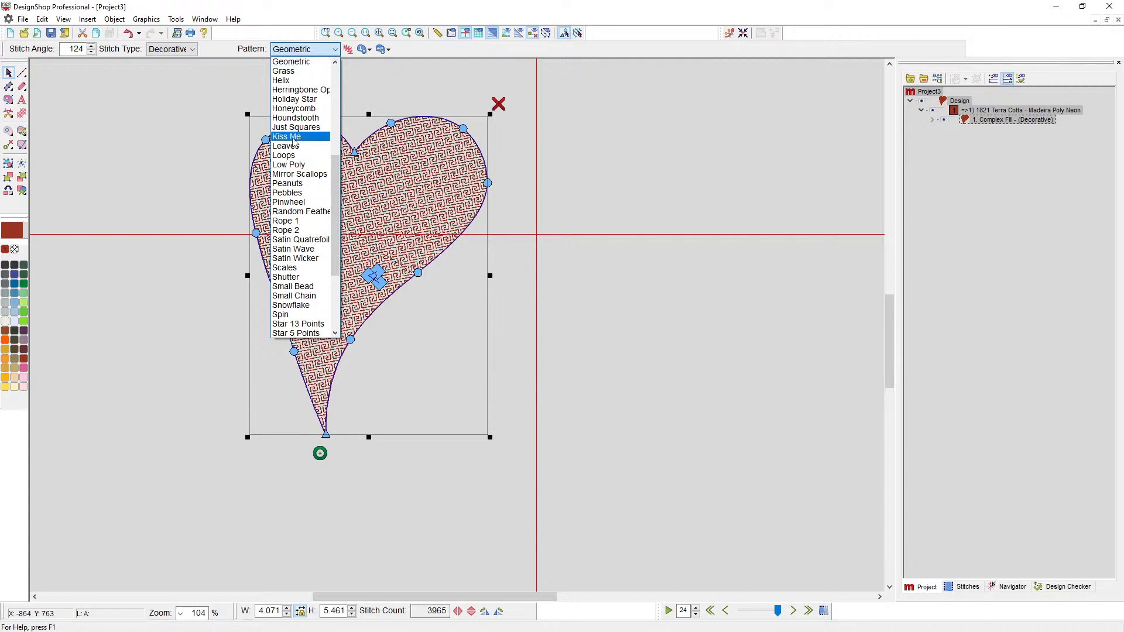
pyautogui.scroll(2, 295, 205)
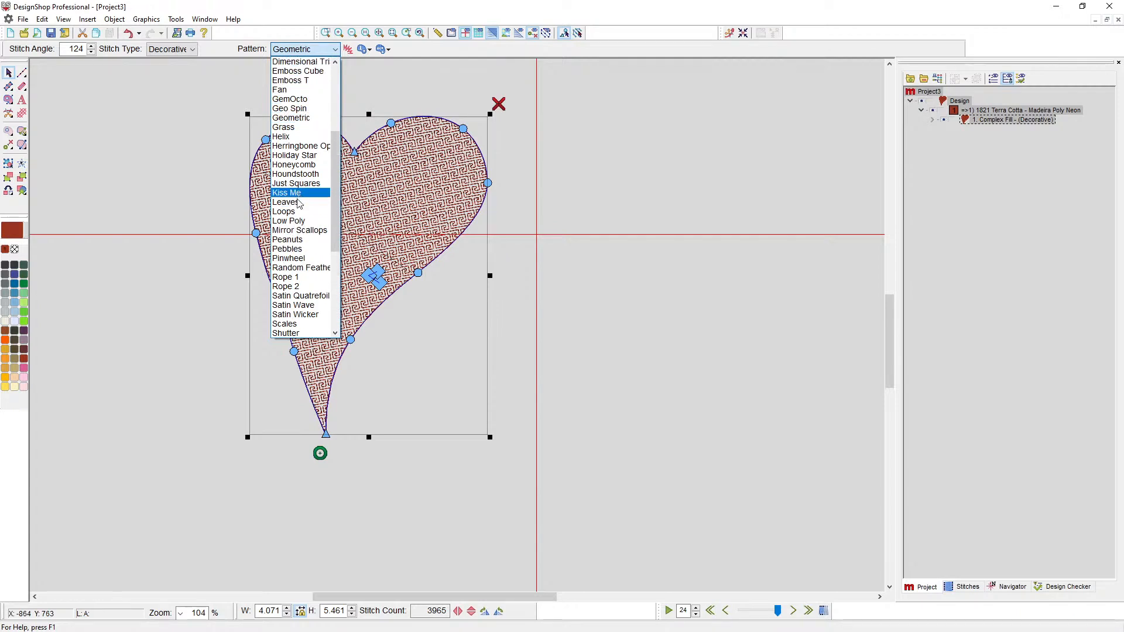
pyautogui.click(296, 166)
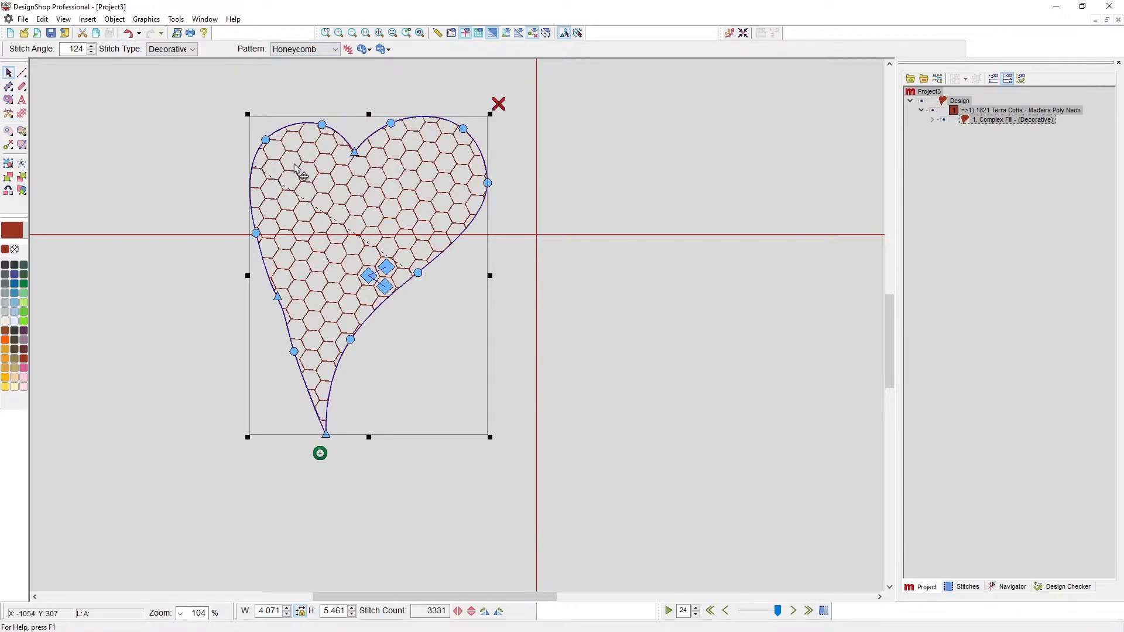
# Set the heart fill's decorative pattern to Pebbles
pyautogui.click(493, 442)
pyautogui.click(302, 50)
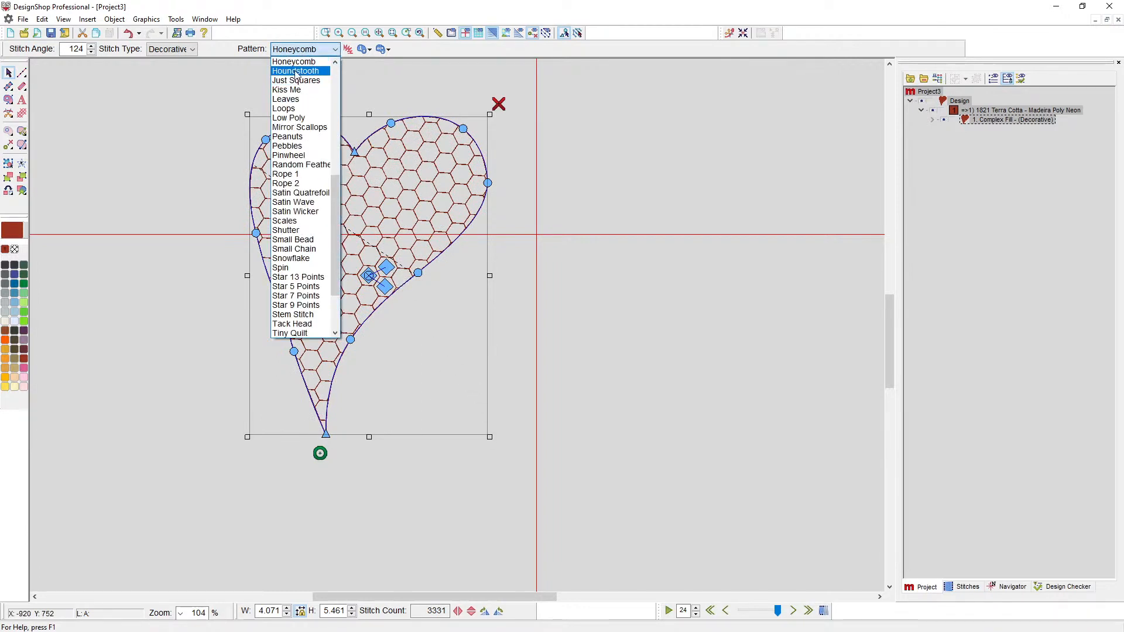
pyautogui.click(287, 146)
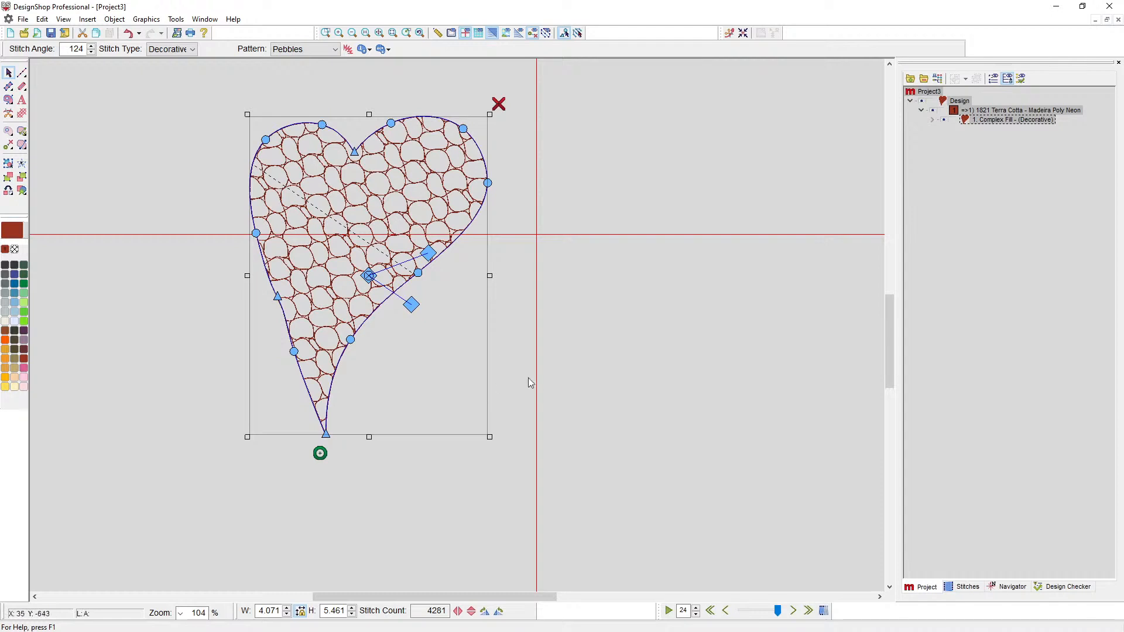
# Apply a Radial Out distortion effect to the heart's pebble fill in its object properties
pyautogui.rightClick(454, 372)
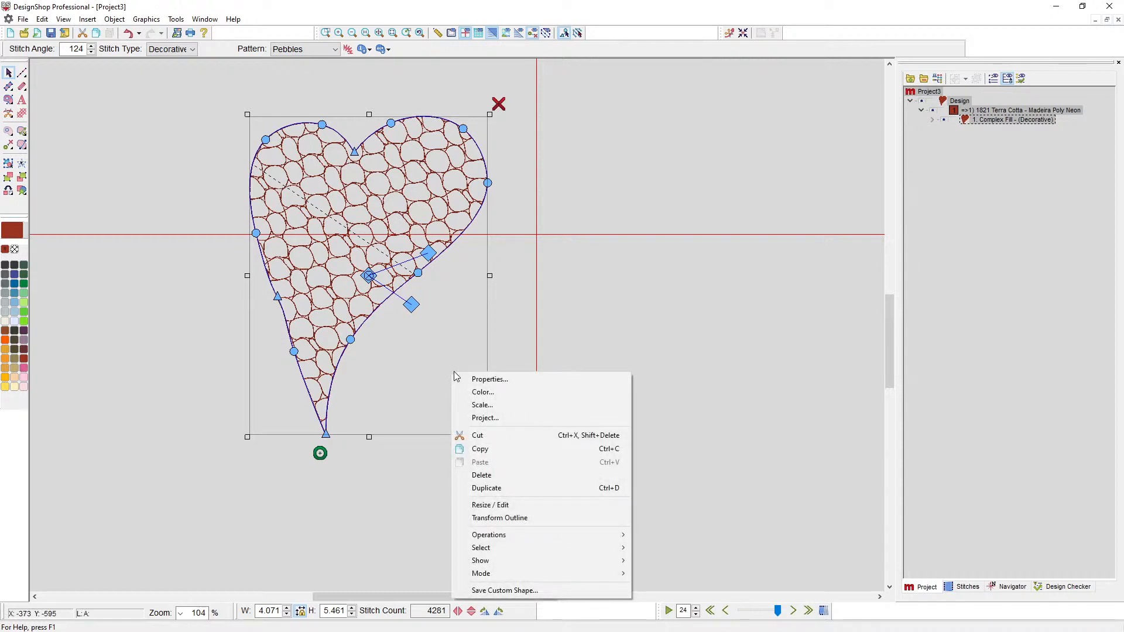
pyautogui.click(487, 382)
pyautogui.click(537, 157)
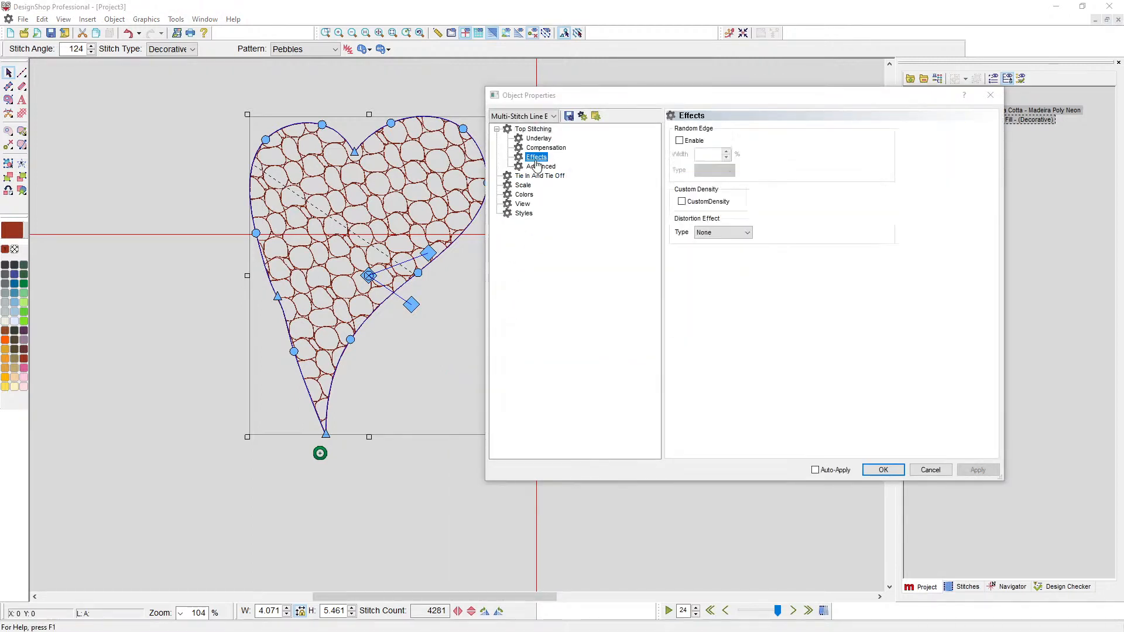
pyautogui.click(720, 233)
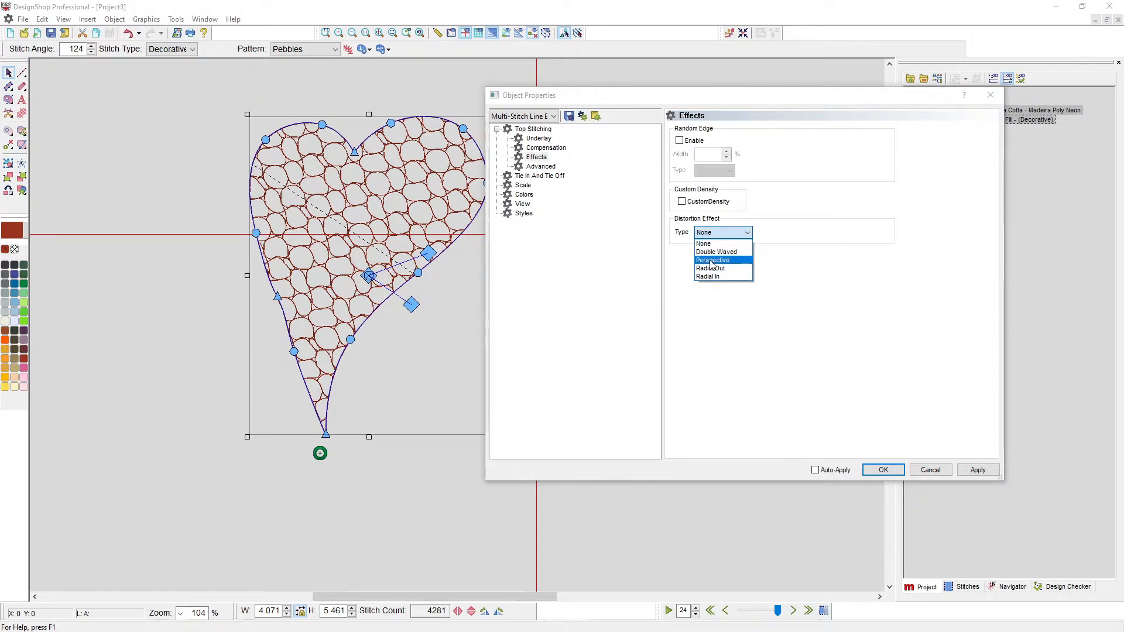
pyautogui.click(713, 260)
pyautogui.click(713, 235)
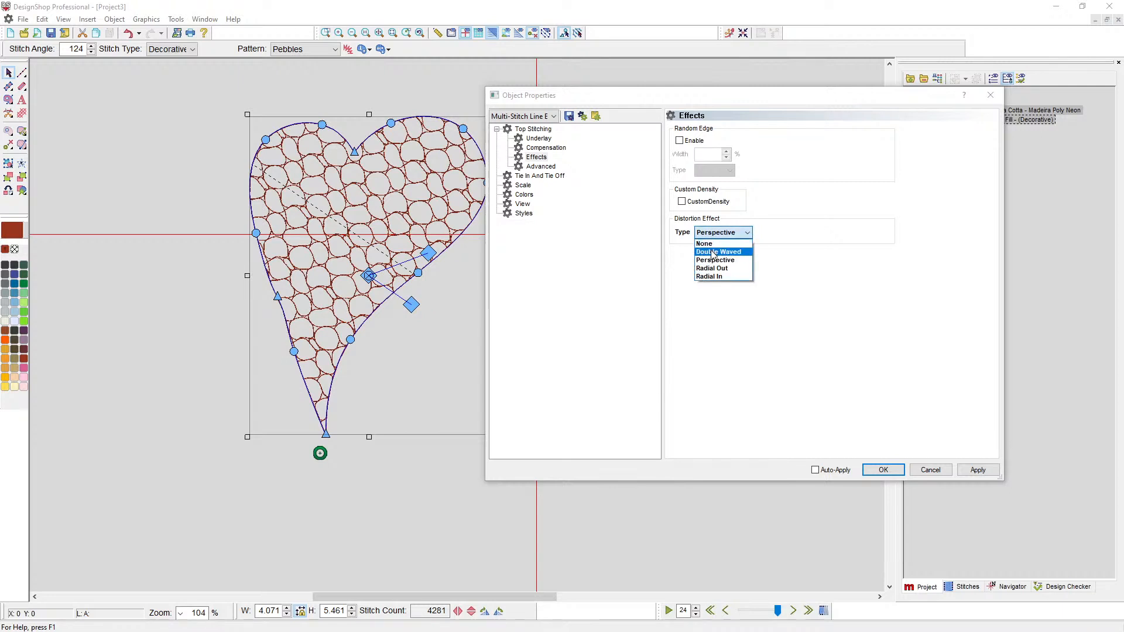
pyautogui.click(713, 274)
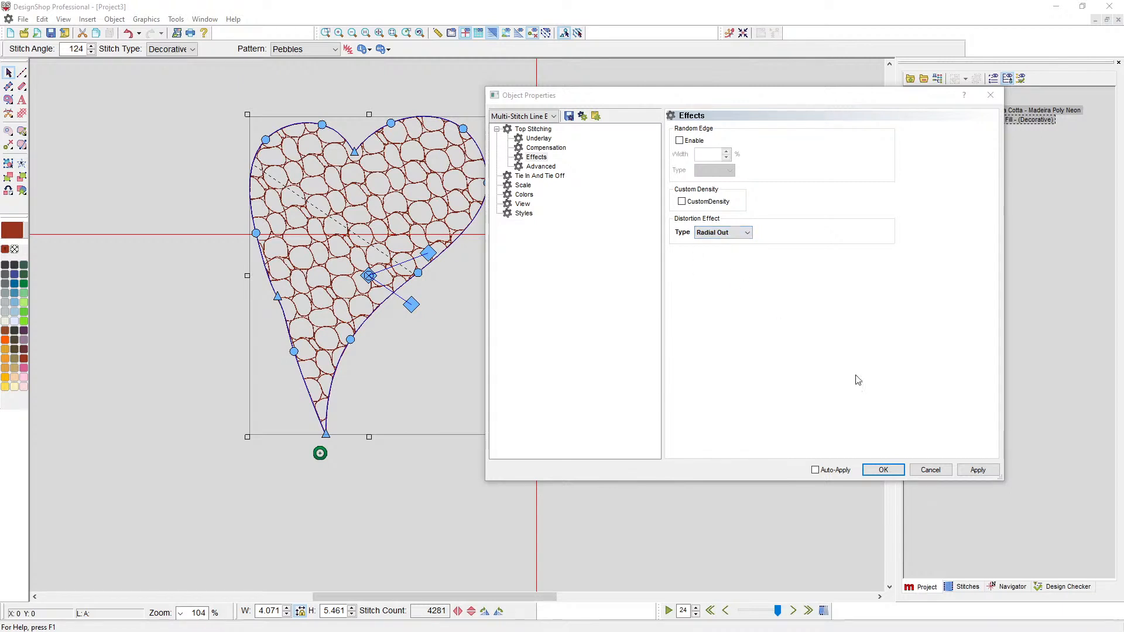
pyautogui.click(979, 471)
pyautogui.click(882, 470)
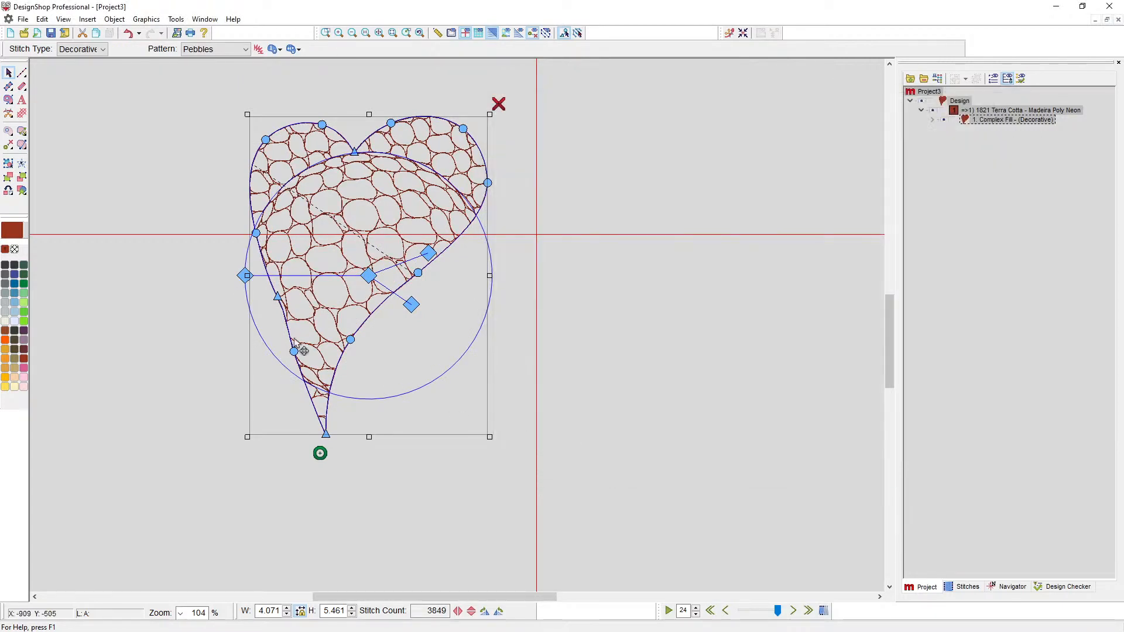
# Enlarge the radial distortion circle until it encloses the whole heart, and deselect the heart
pyautogui.click(244, 279)
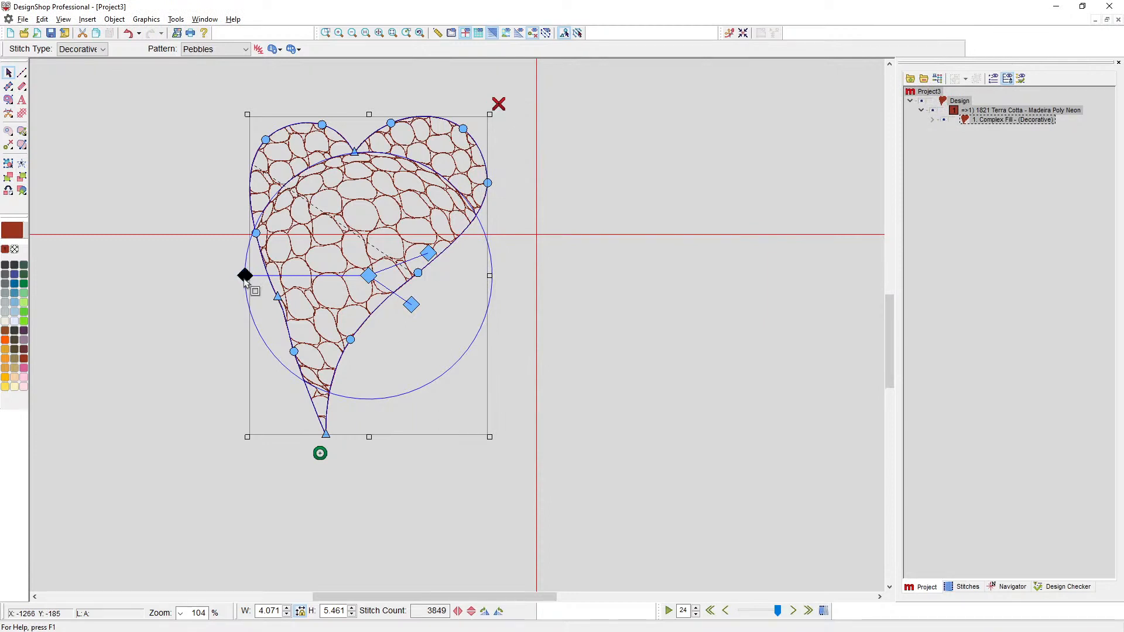
pyautogui.moveTo(244, 279); pyautogui.dragTo(188, 280)
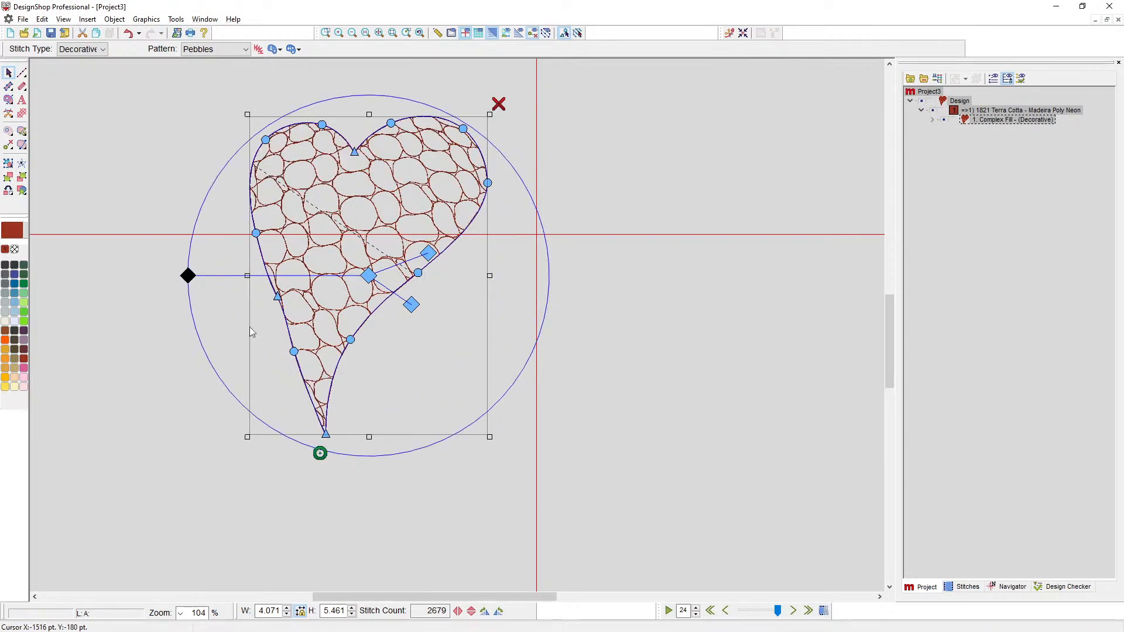
pyautogui.click(450, 501)
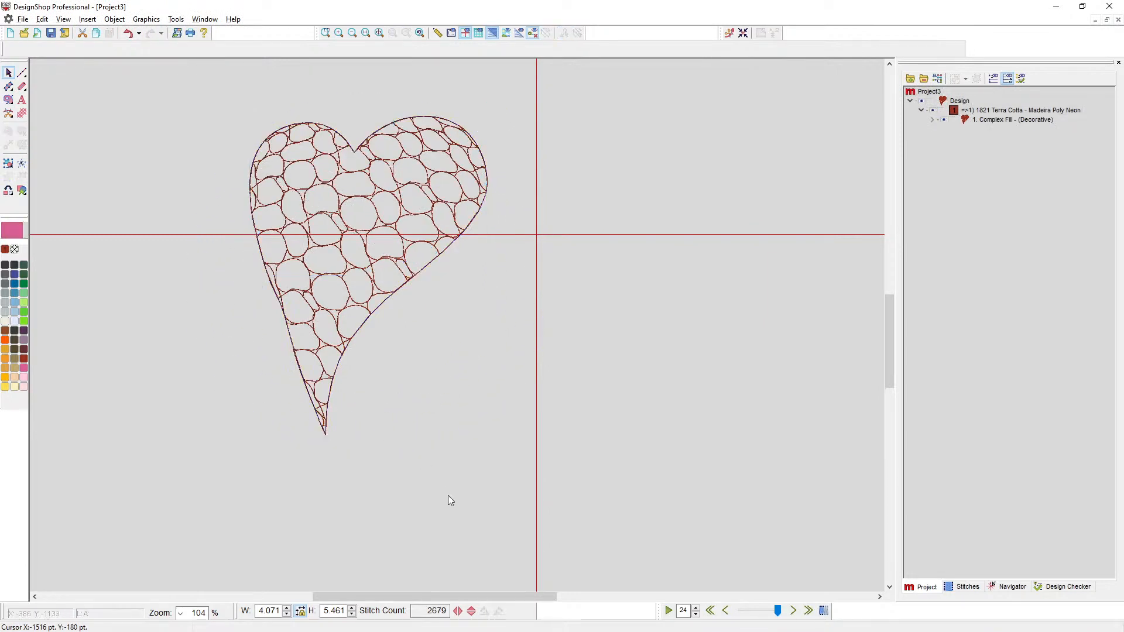
# Delete the pebble-filled heart from the project
pyautogui.click(304, 219)
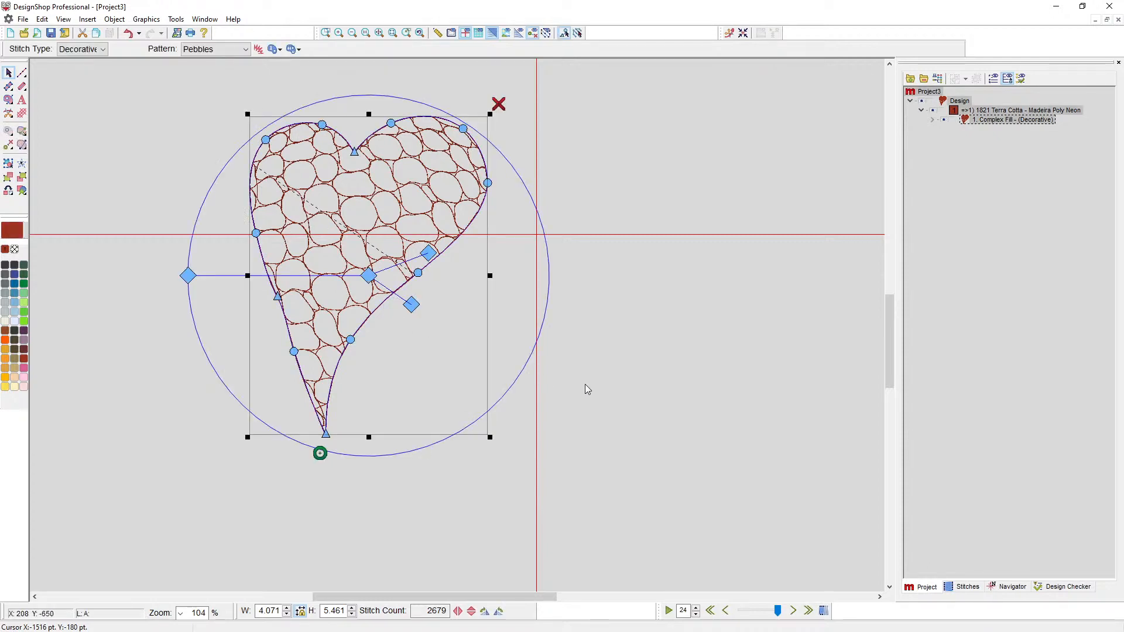
pyautogui.press('Delete')
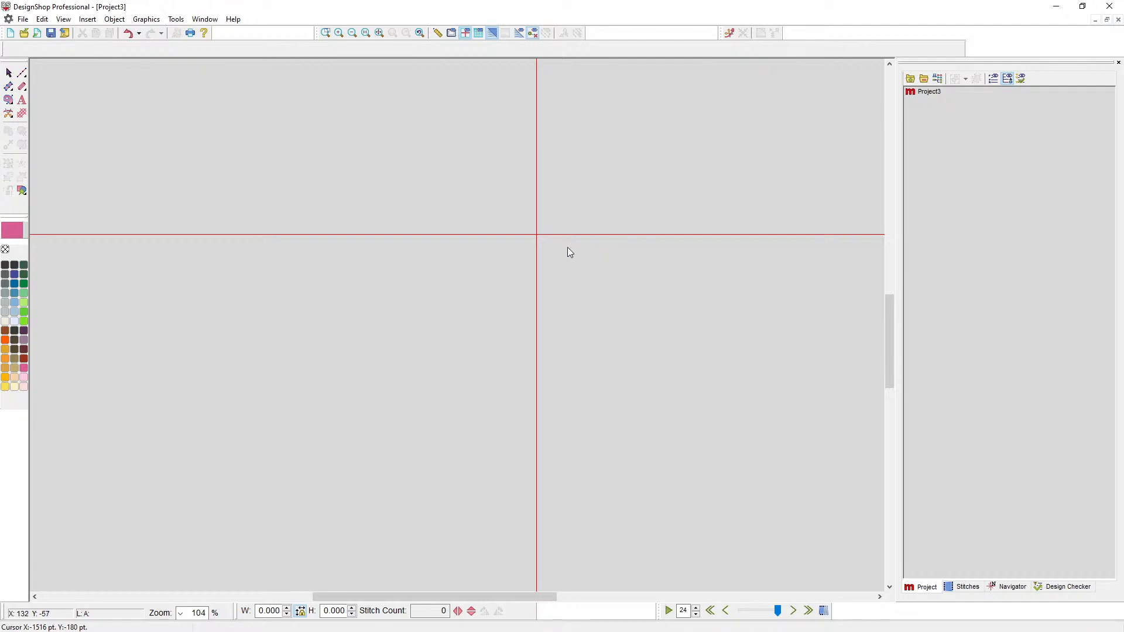
# Show the grid in the empty workspace, viewed closely around the design origin
pyautogui.scroll(5, 563, 241)
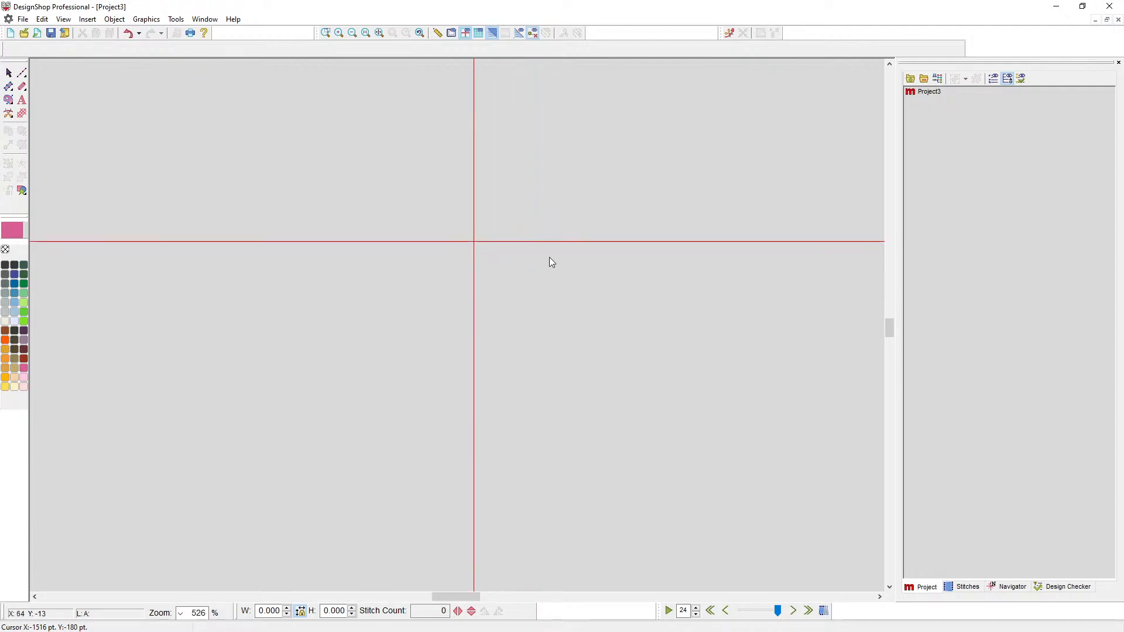
pyautogui.click(478, 36)
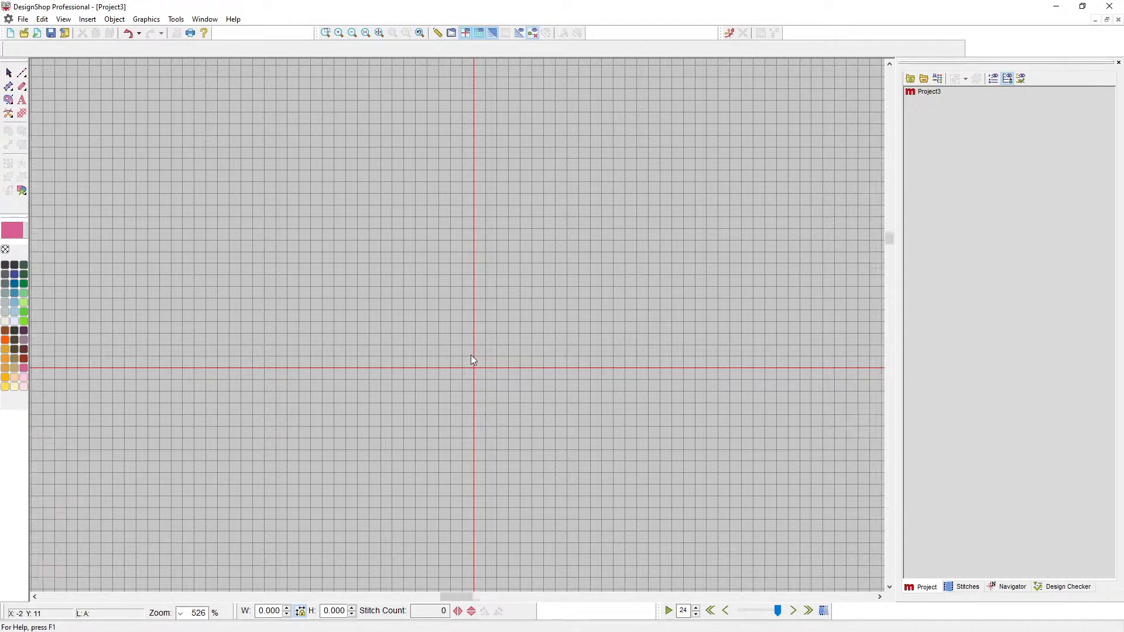
pyautogui.scroll(5, 471, 356)
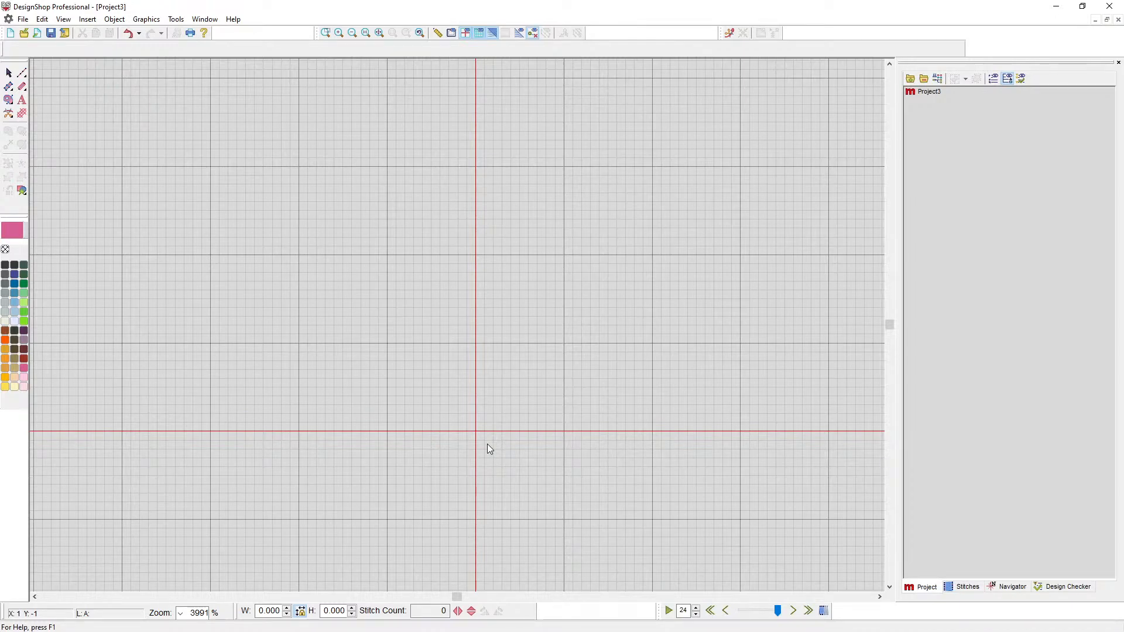
# Draw a three-point curved walk stitch above the origin, about 1.14 wide and 0.18 high, and select it
pyautogui.click(24, 73)
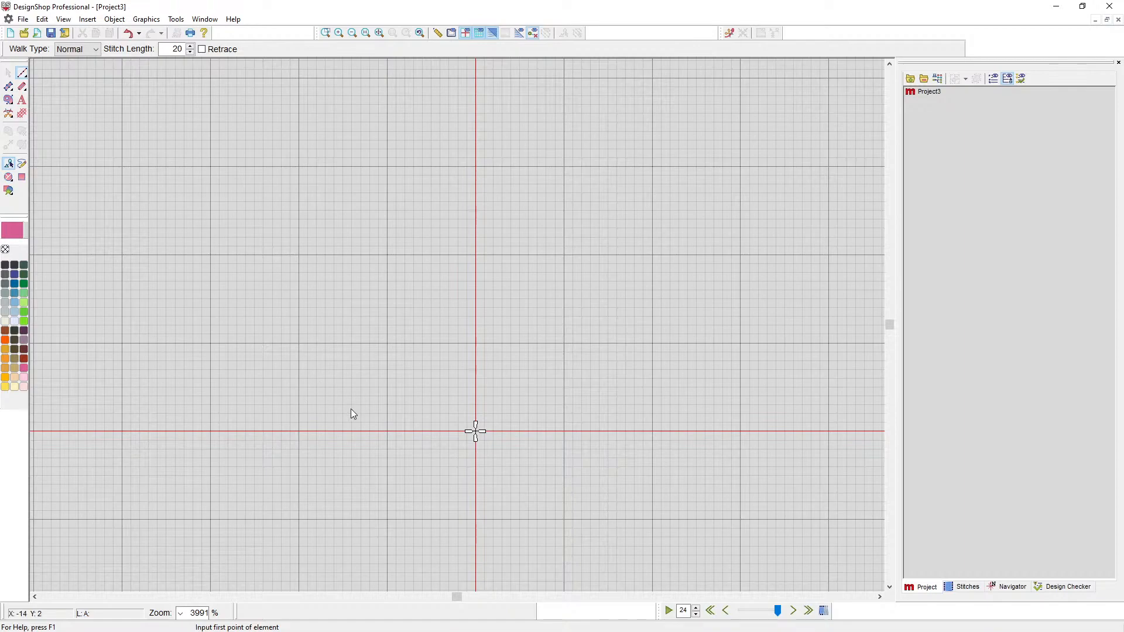
pyautogui.scroll(-4, 349, 405)
pyautogui.click(156, 249)
pyautogui.click(401, 214)
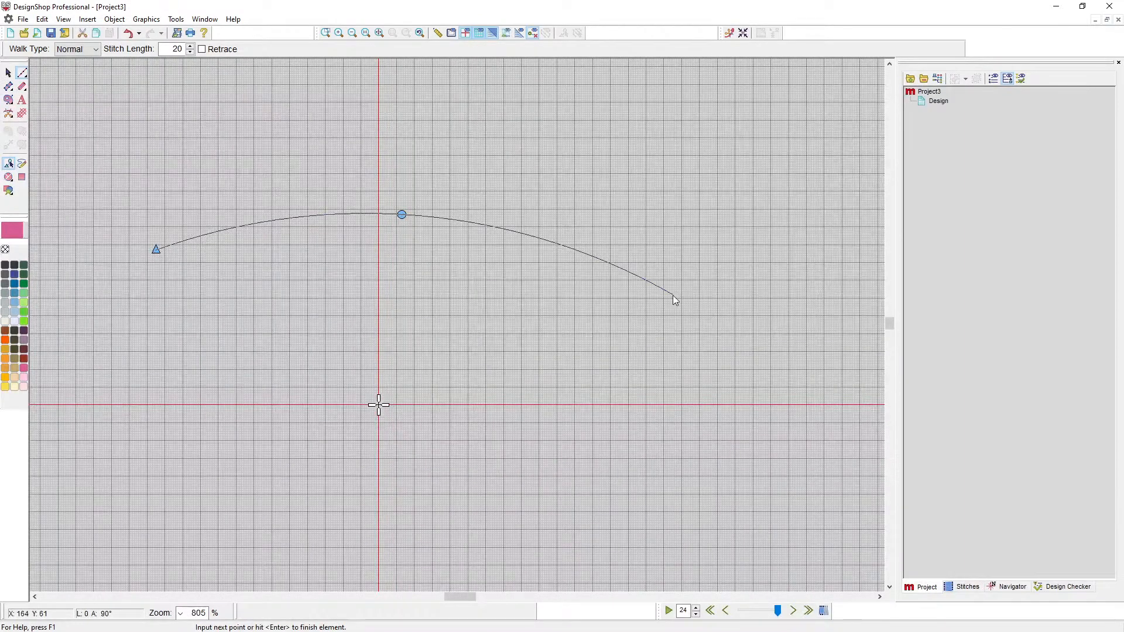
pyautogui.click(672, 294)
pyautogui.press('Return')
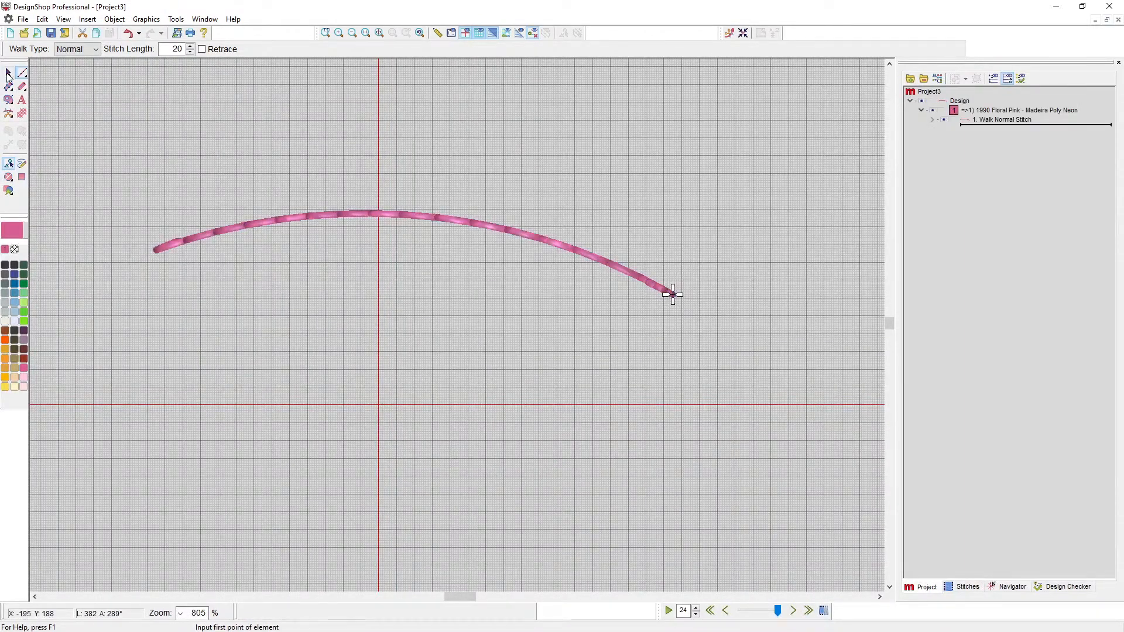
pyautogui.press('Escape')
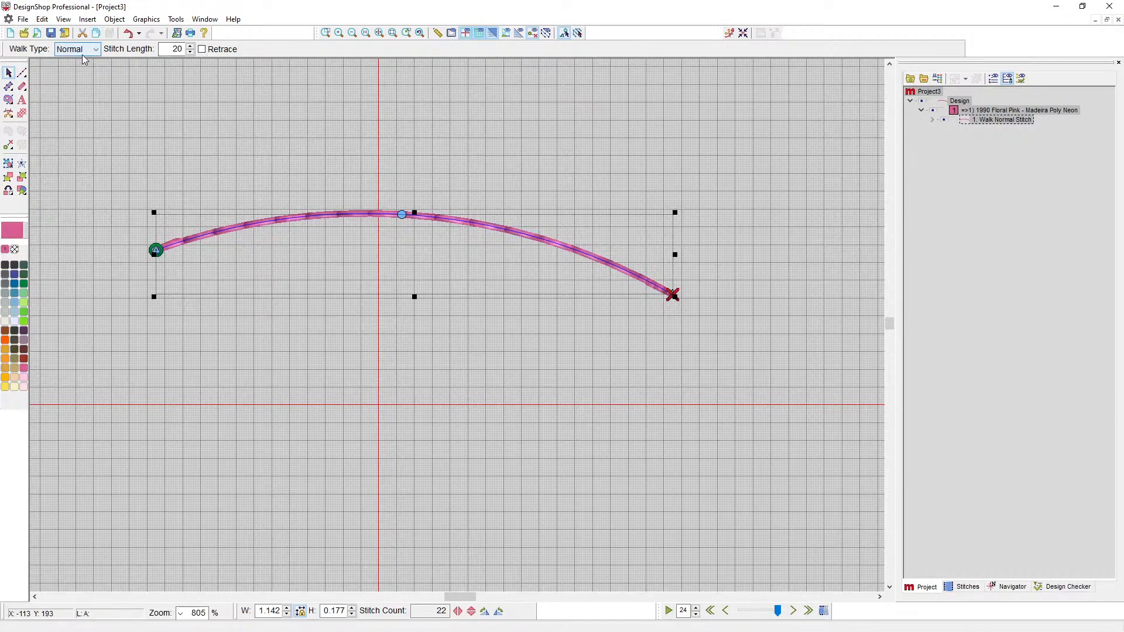
# Change the curve's walk type to Decorative, and delete the curve from the project
pyautogui.click(82, 53)
pyautogui.click(93, 91)
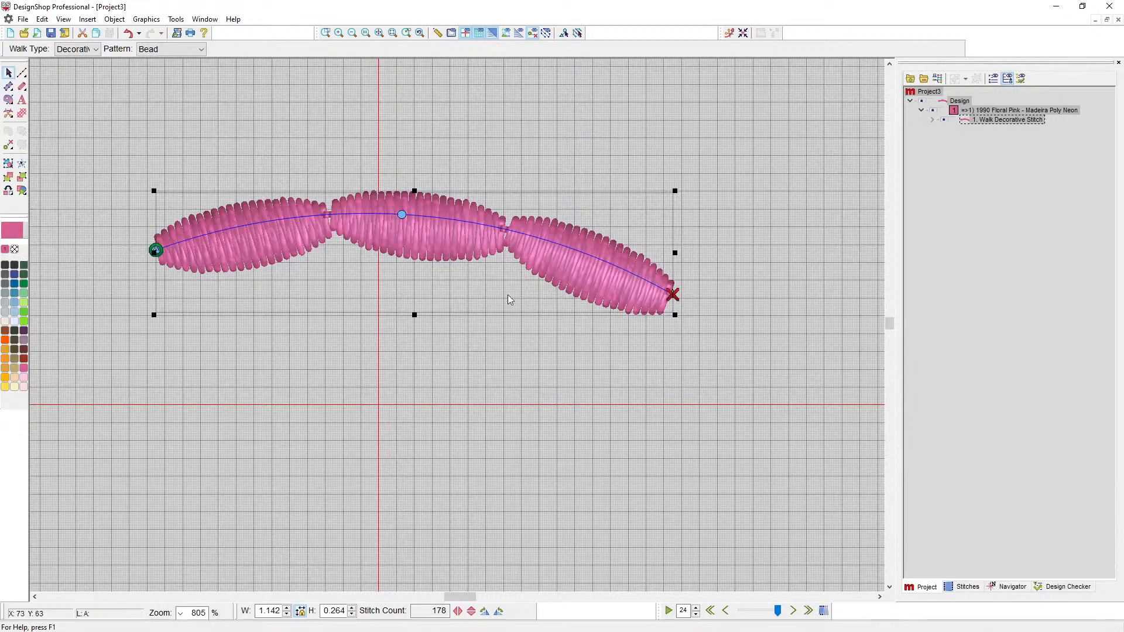
pyautogui.press('Delete')
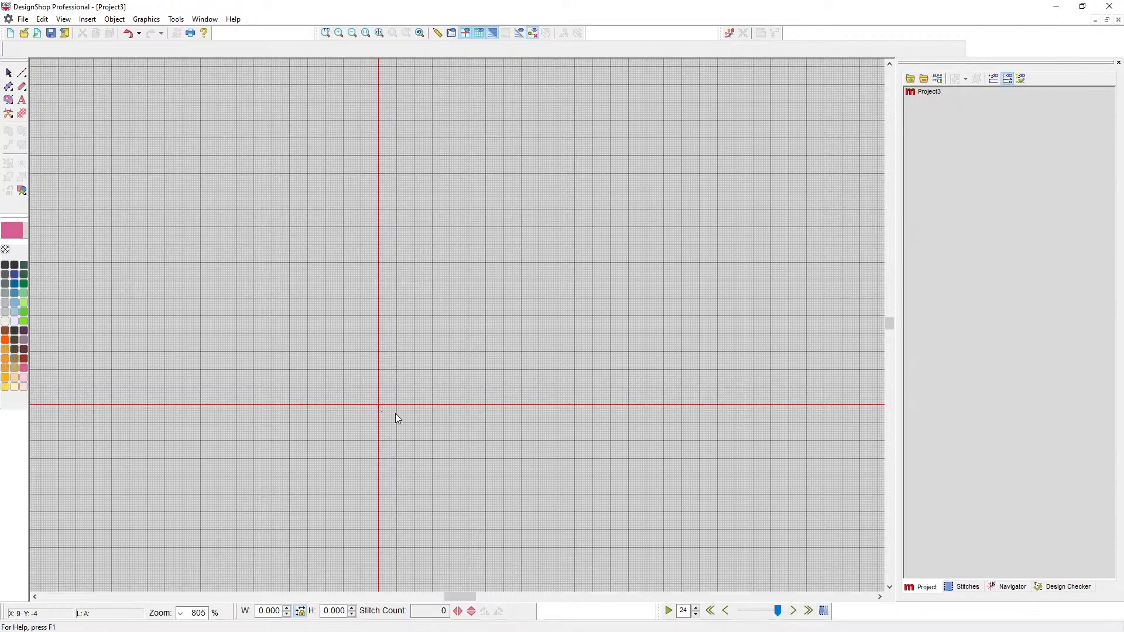
# Trace a closed diamond 40 pt wide and 60 pt high around the origin as a walk stitch, starting at its left corner
pyautogui.scroll(5, 395, 414)
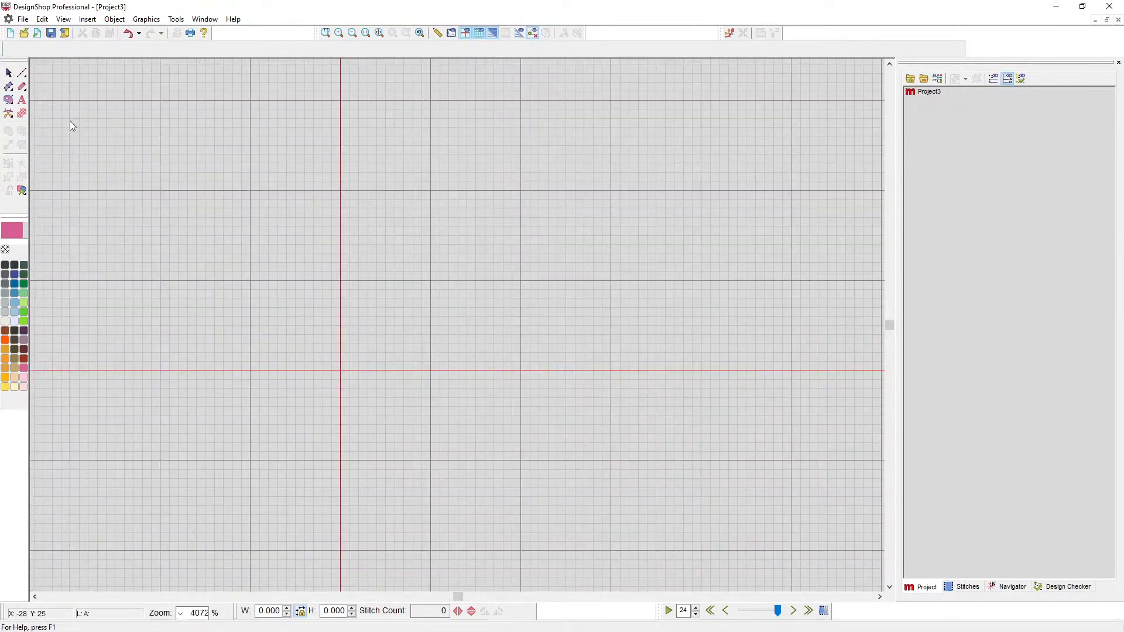
pyautogui.click(23, 73)
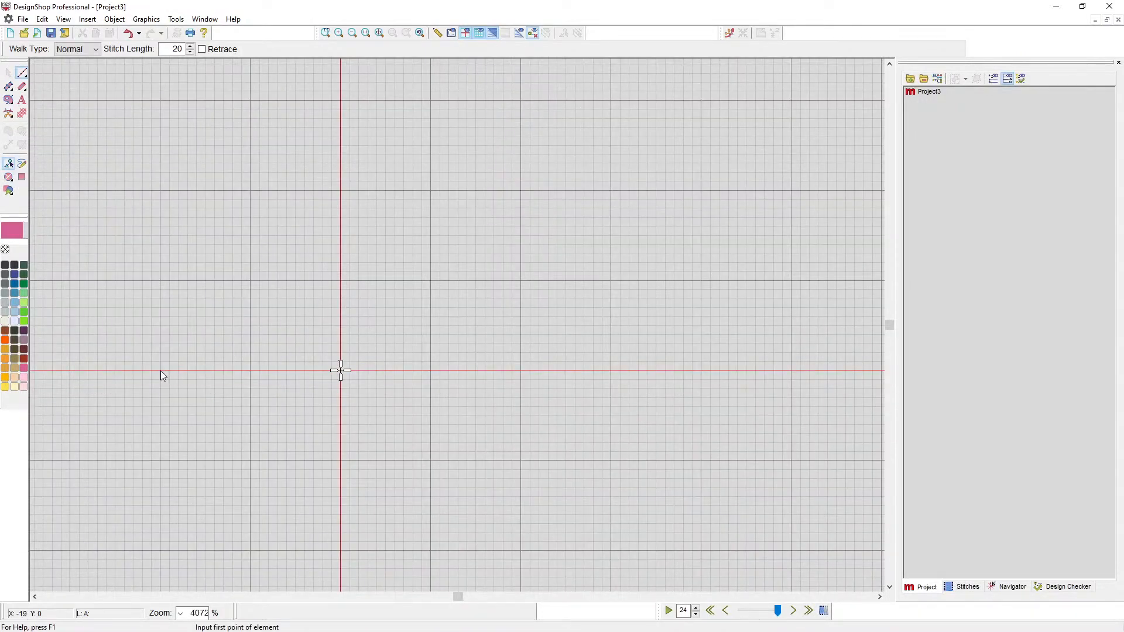
pyautogui.click(63, 19)
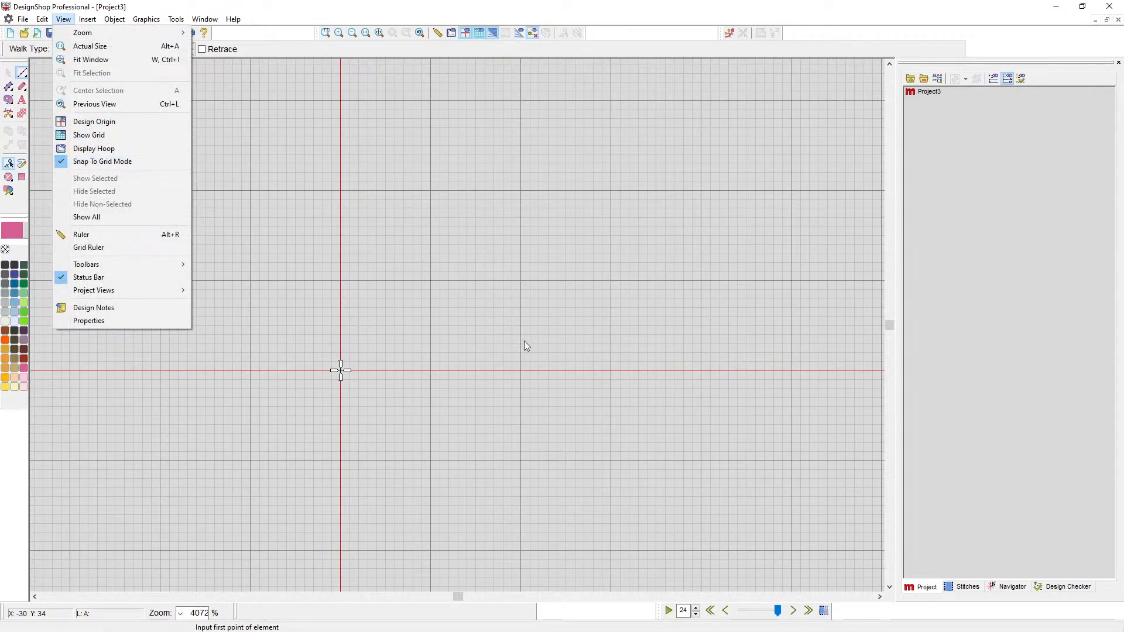
pyautogui.click(163, 370)
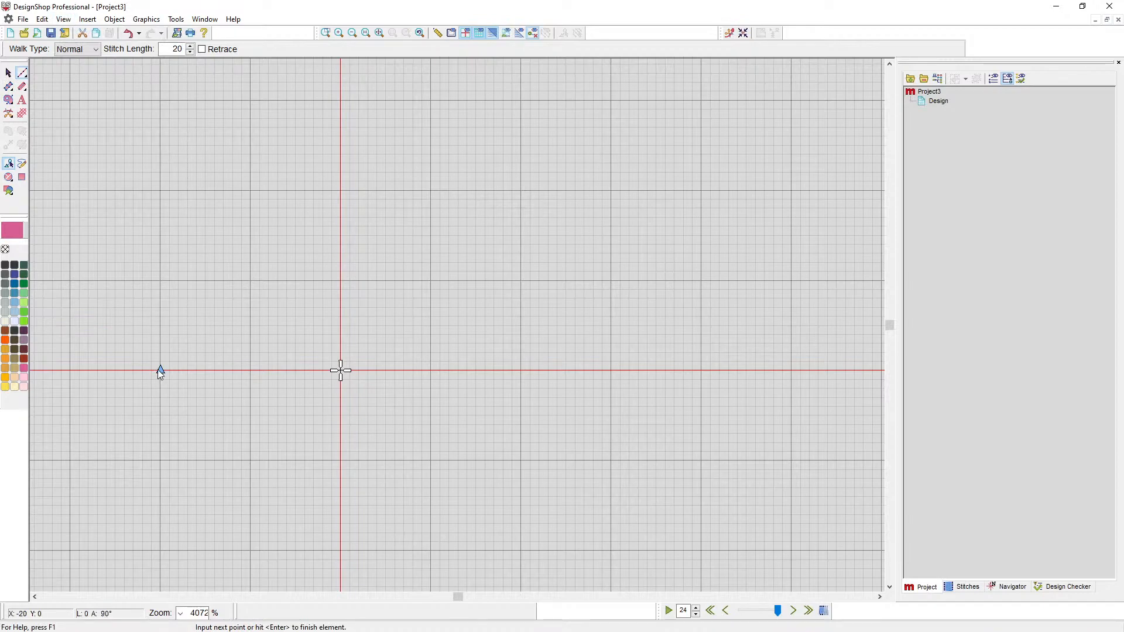
pyautogui.click(342, 100)
pyautogui.click(521, 370)
pyautogui.scroll(-3, 522, 370)
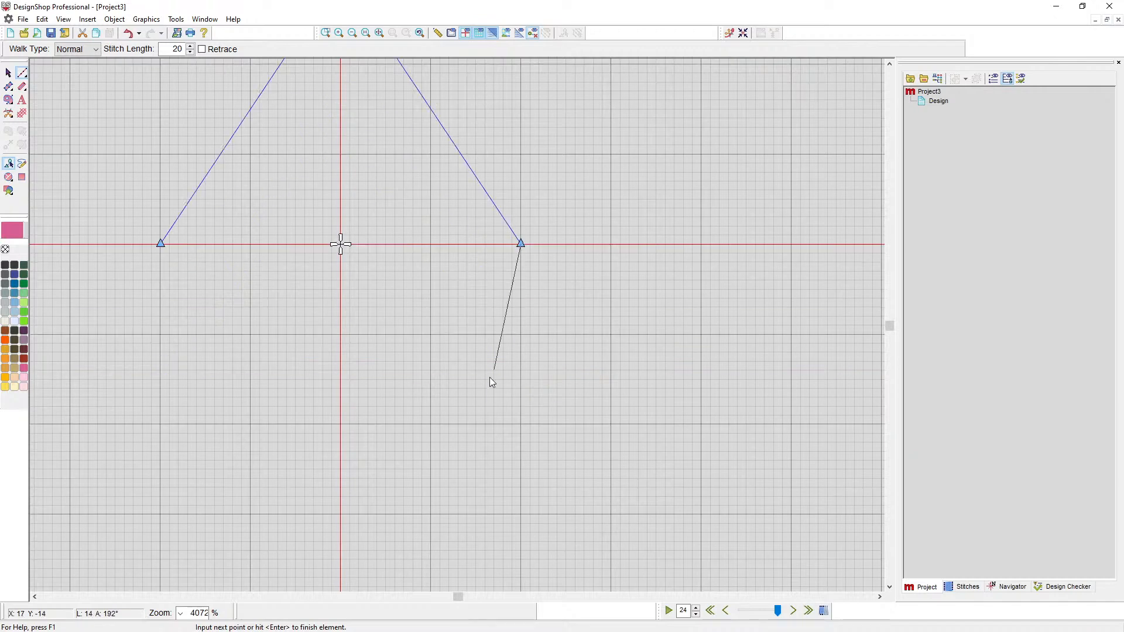
pyautogui.click(340, 515)
pyautogui.click(162, 245)
# Continue the walk stitch over all four corners of the diamond a second time, back to its left corner
pyautogui.scroll(2, 266, 331)
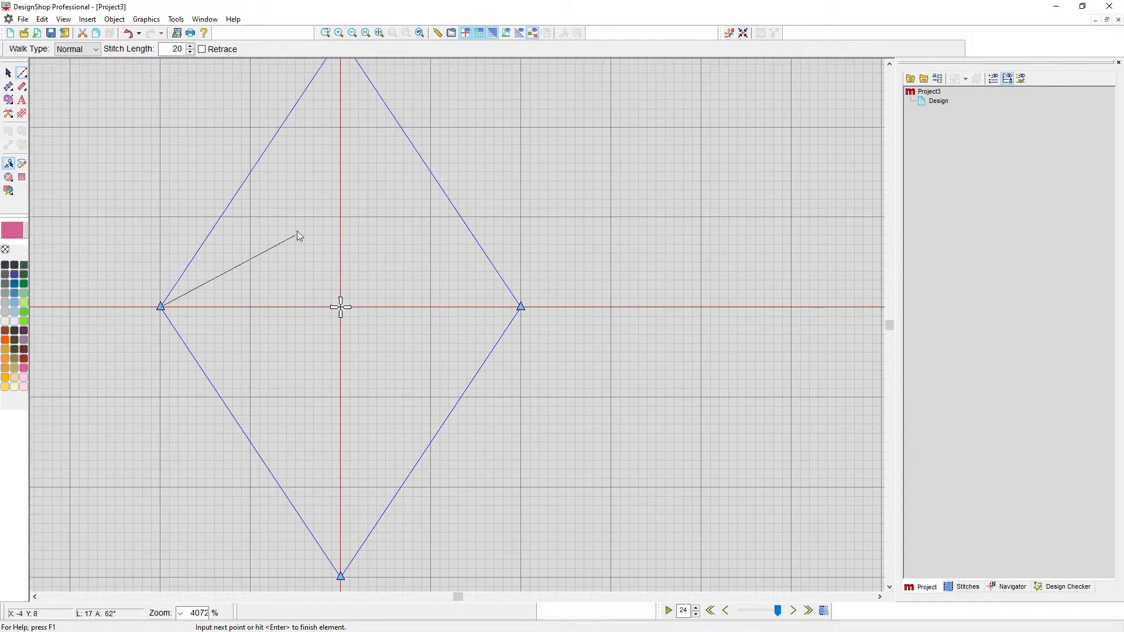
pyautogui.scroll(2, 297, 234)
pyautogui.click(341, 101)
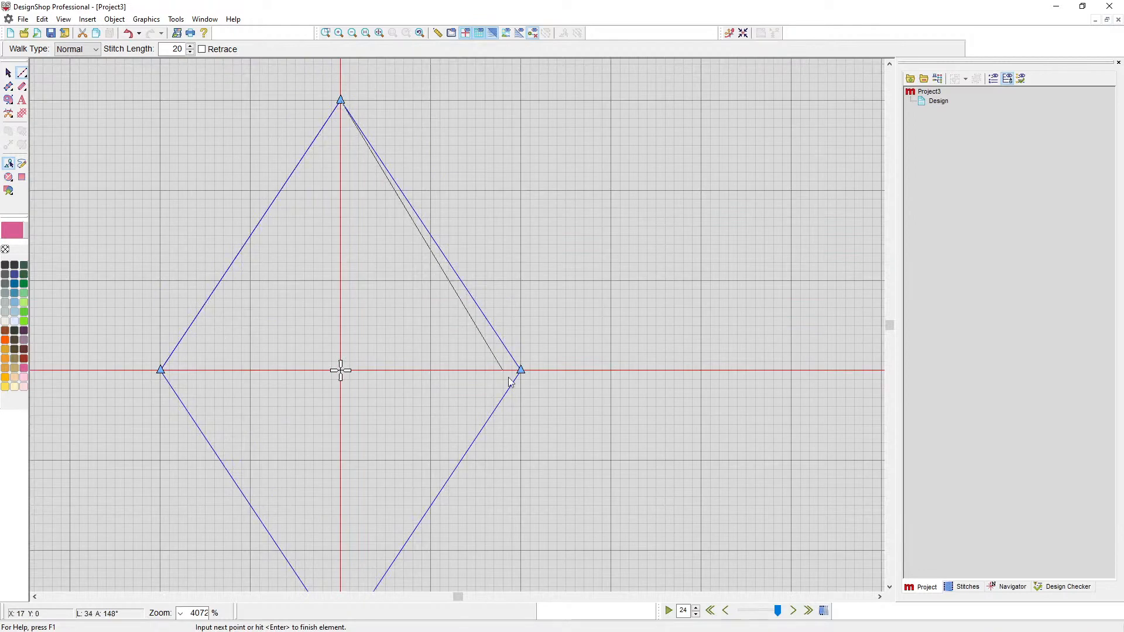
pyautogui.click(521, 370)
pyautogui.scroll(-3, 411, 424)
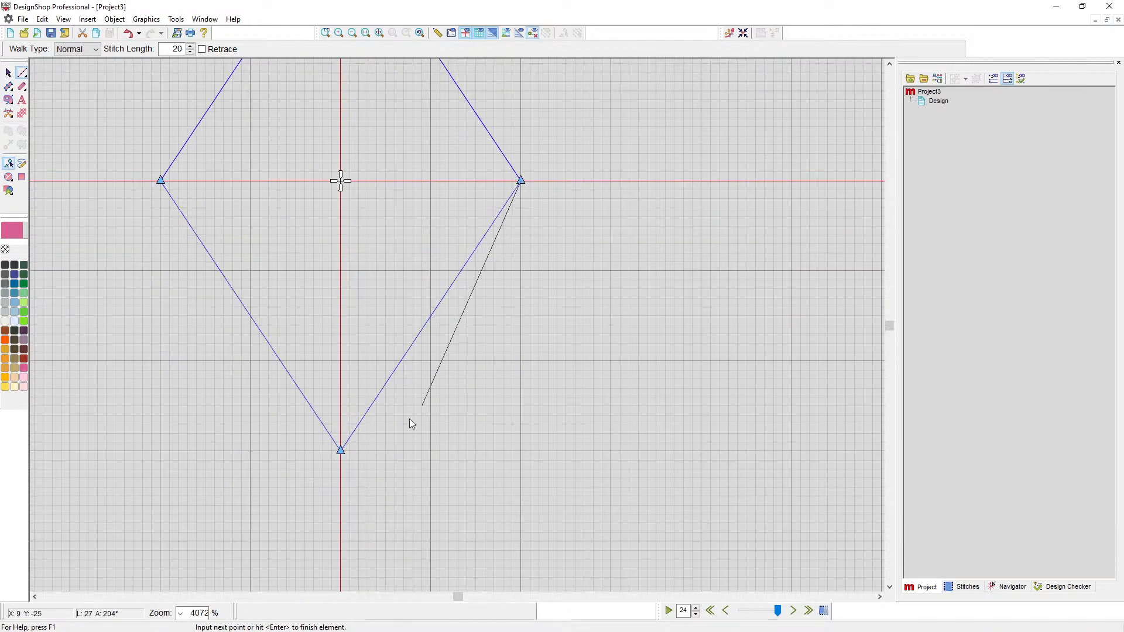
pyautogui.click(341, 450)
pyautogui.click(161, 182)
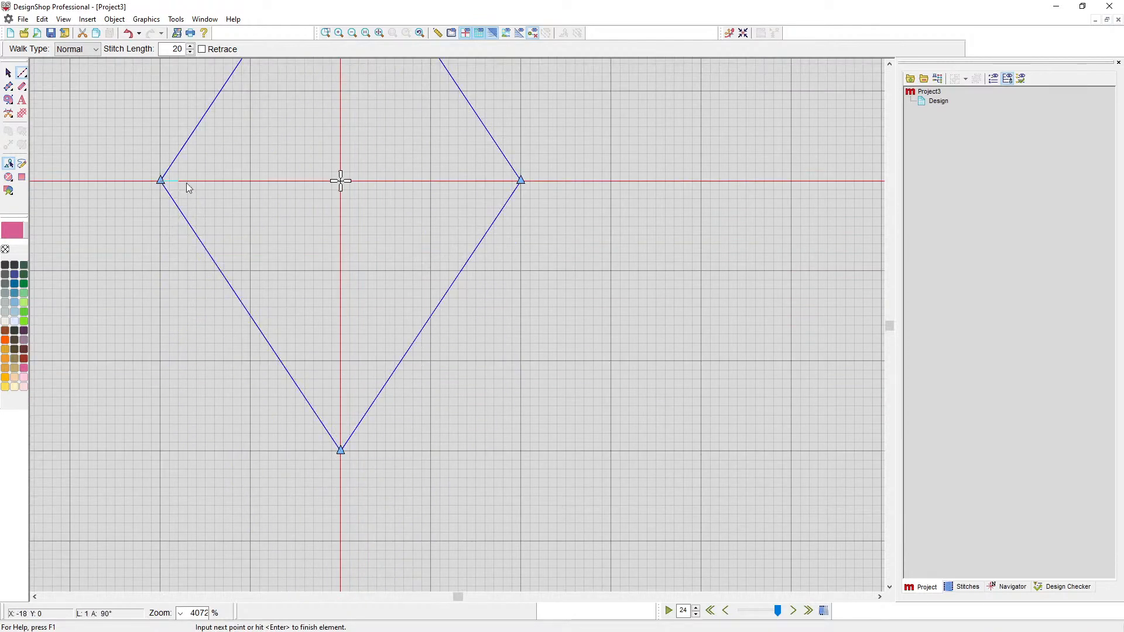
# Extend the path over the diamond's top corner to its right corner, and finish the walk stitch there
pyautogui.scroll(3, 273, 244)
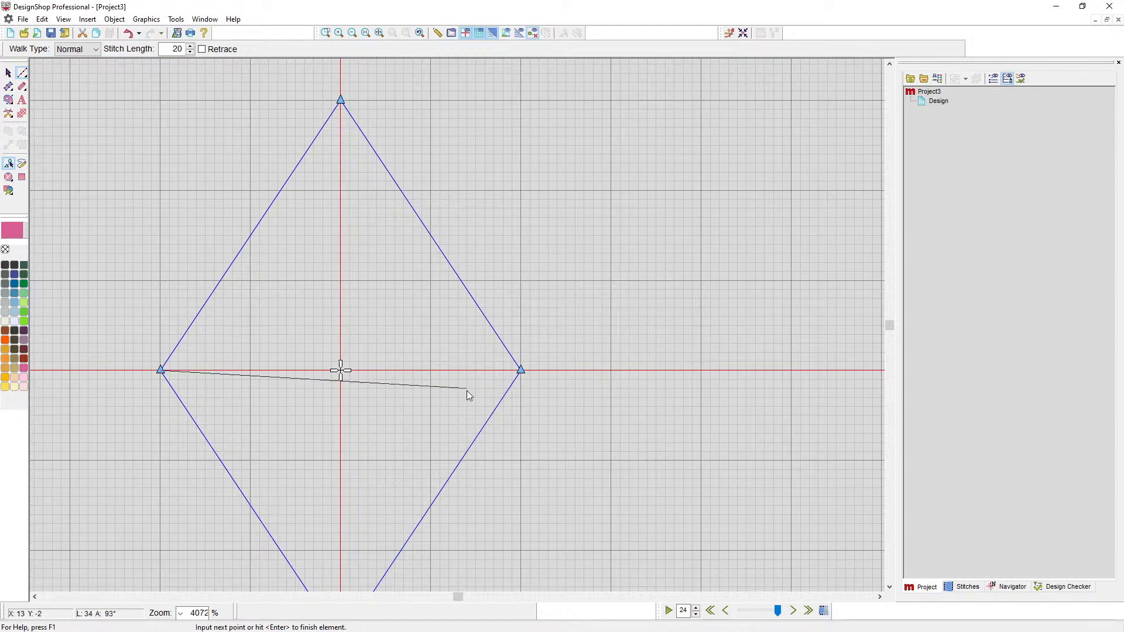
pyautogui.click(340, 100)
pyautogui.click(521, 371)
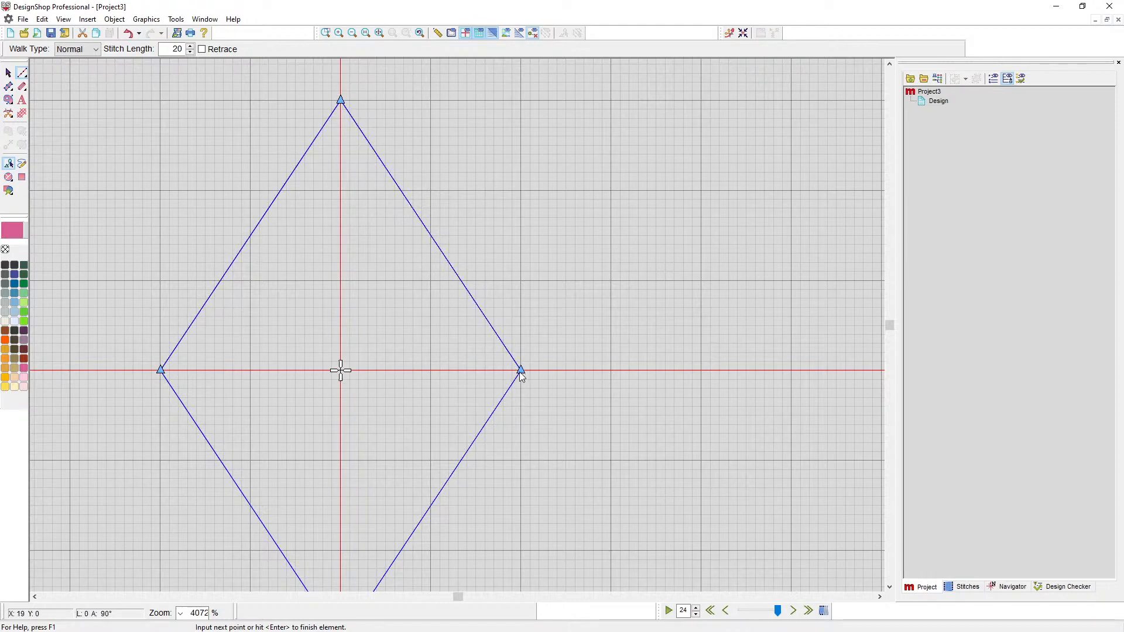
pyautogui.press('Return')
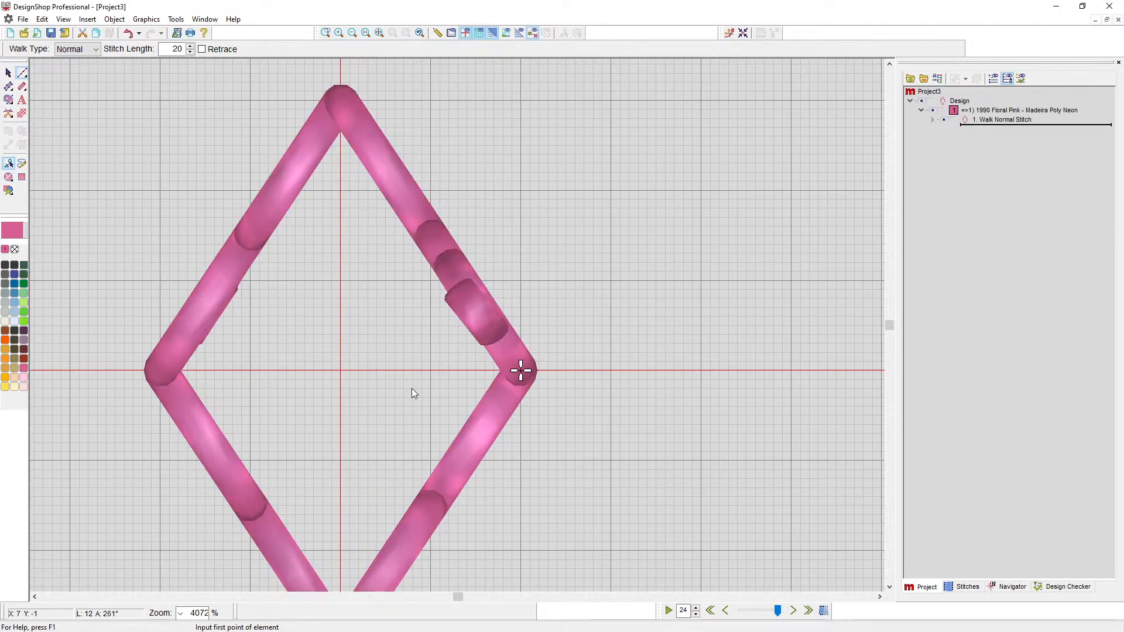
# Turn off both Tie In and Tie Off in the diamond walk stitch's object properties
pyautogui.scroll(-1, 409, 391)
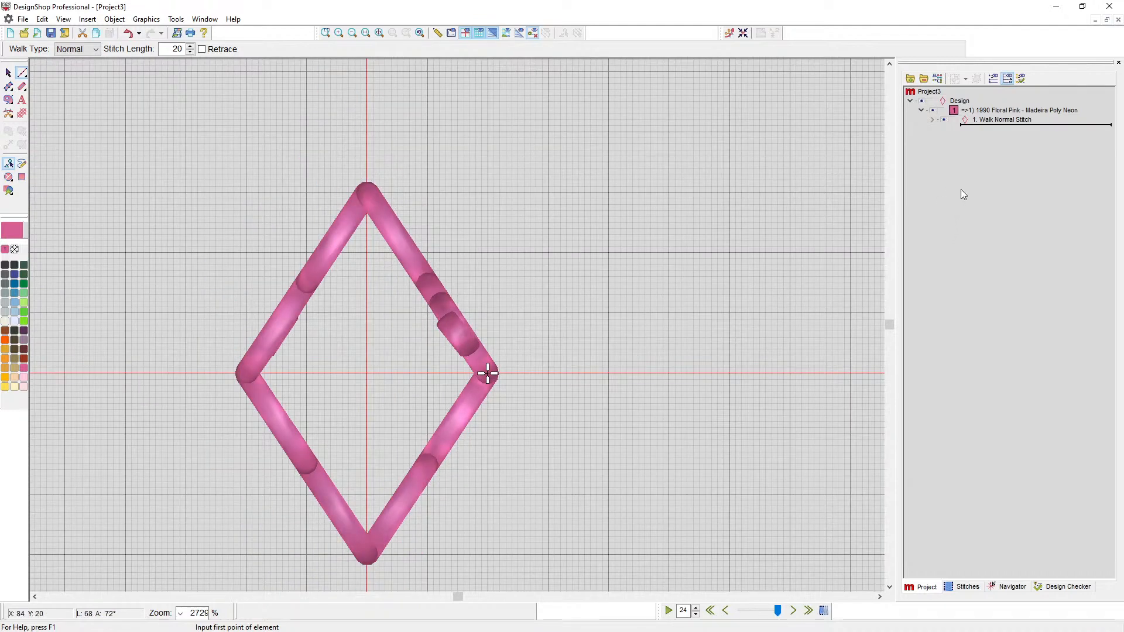
pyautogui.click(987, 121)
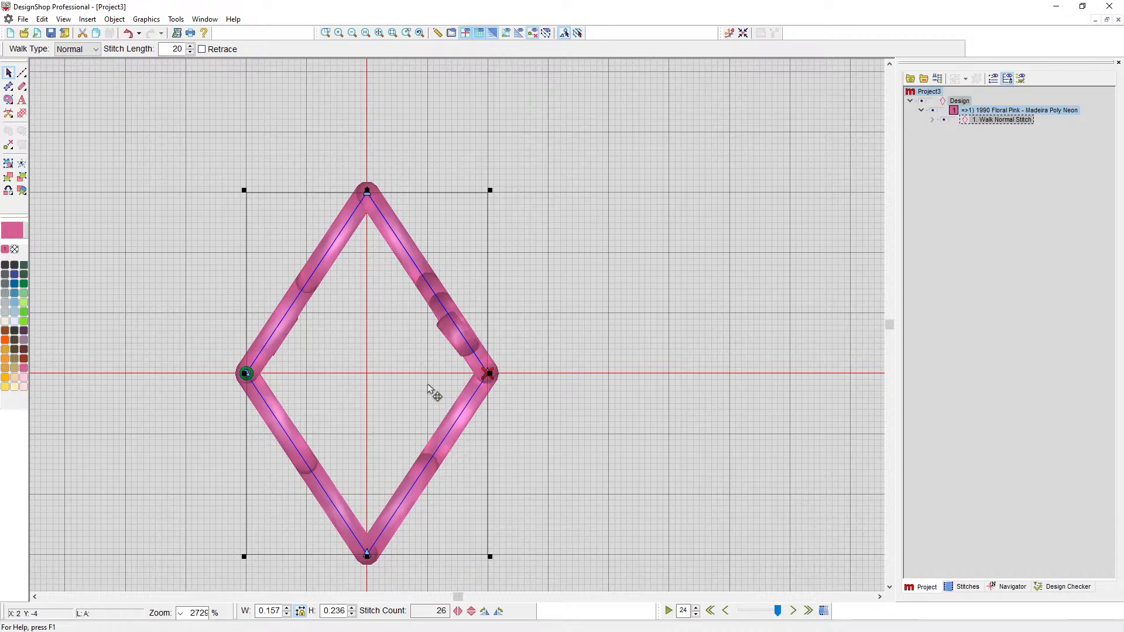
pyautogui.rightClick(453, 240)
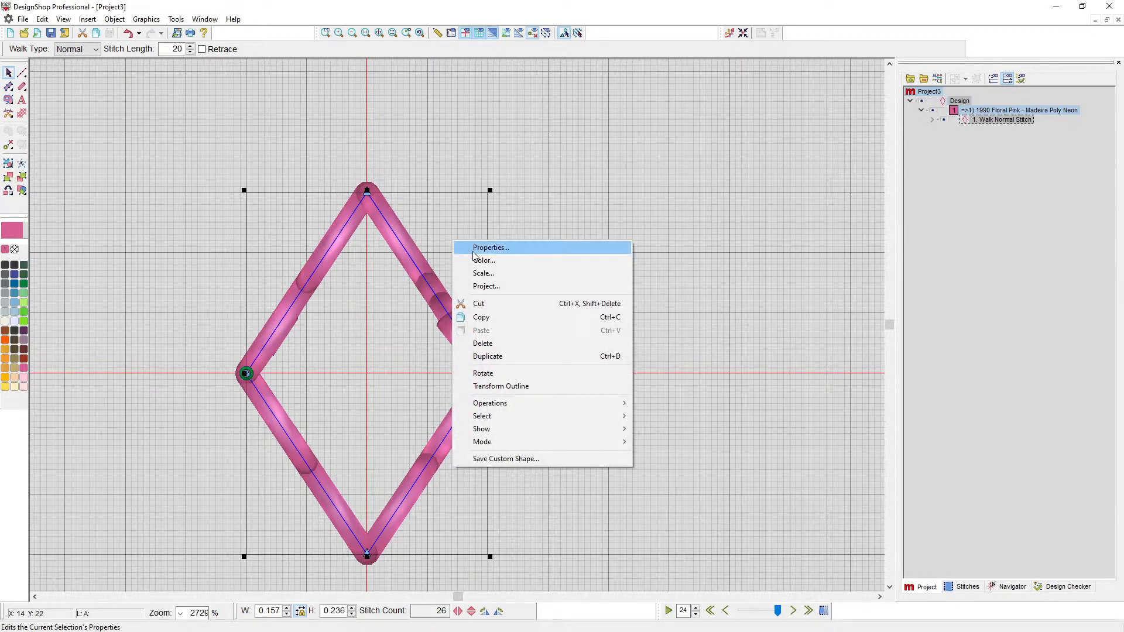
pyautogui.click(476, 249)
pyautogui.click(560, 143)
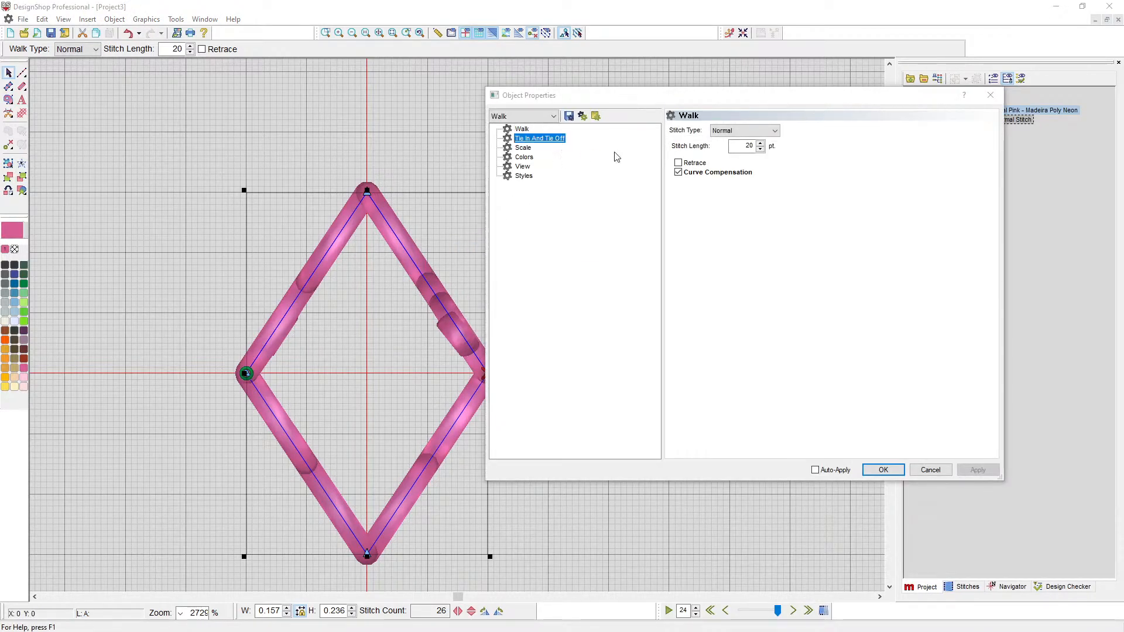
pyautogui.click(682, 156)
pyautogui.click(692, 233)
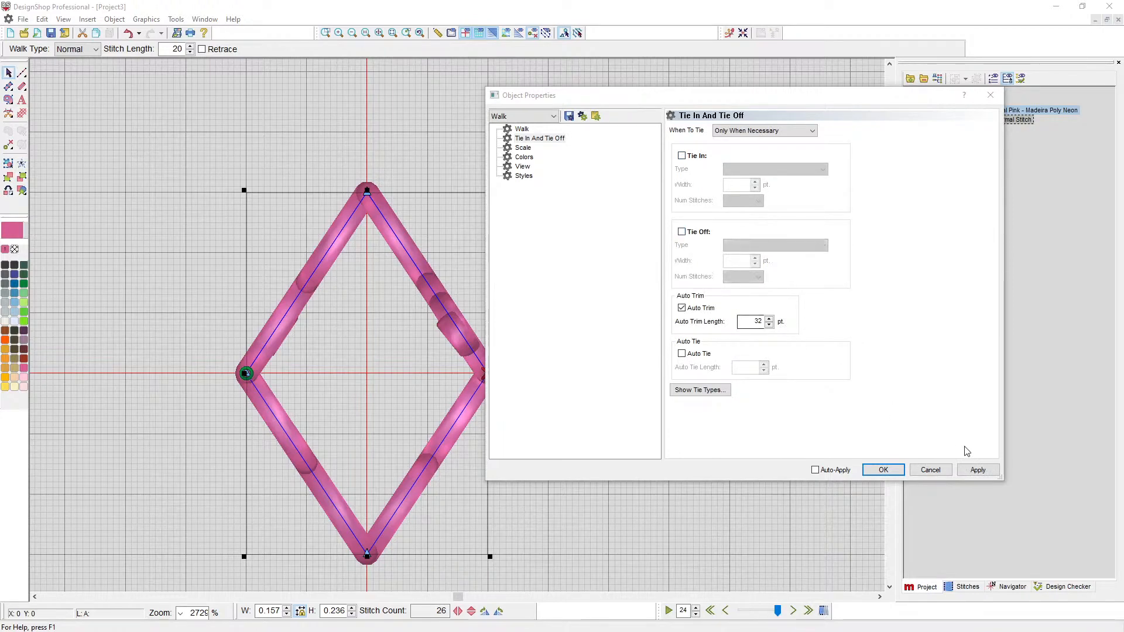
pyautogui.click(977, 470)
pyautogui.click(878, 471)
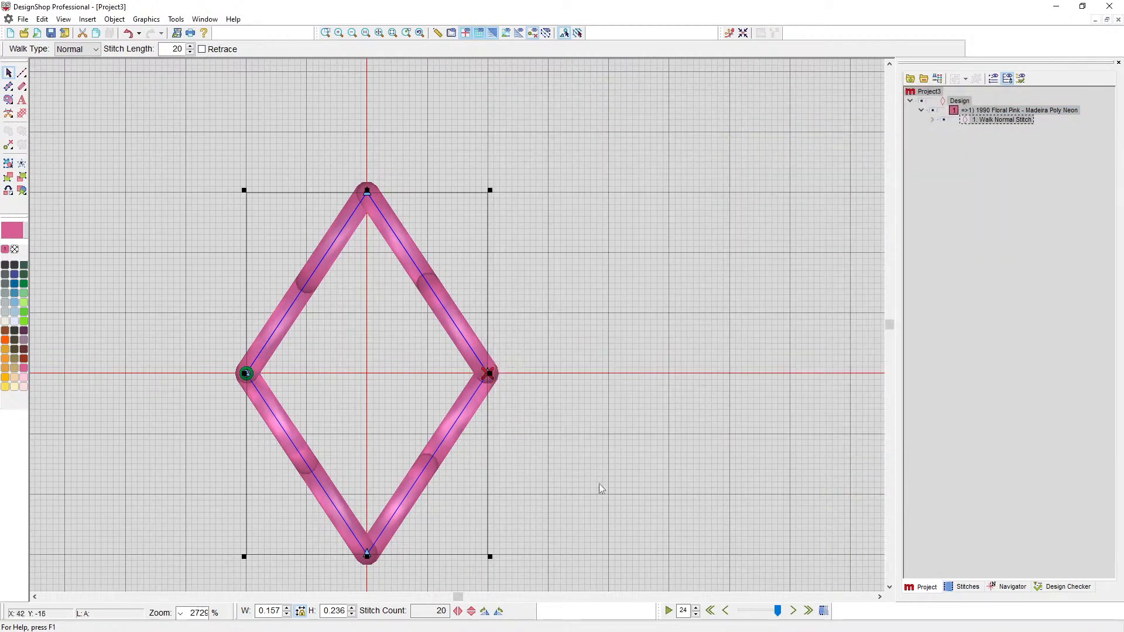
# Save the diamond as a custom shape of type Decorative named NM Harlequin
pyautogui.rightClick(385, 334)
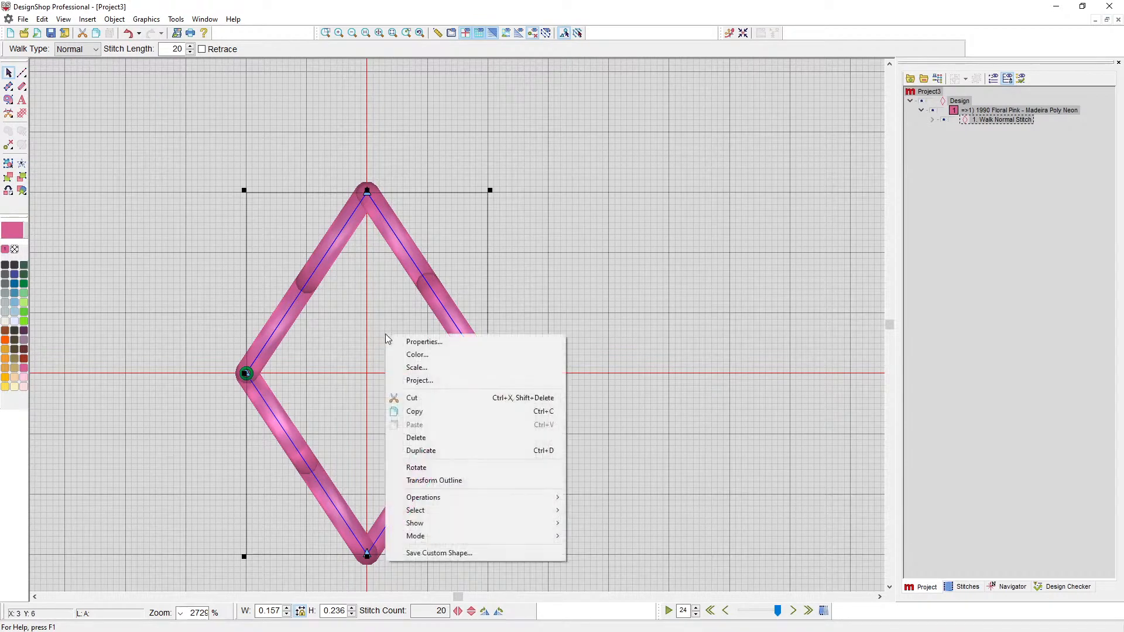
pyautogui.click(462, 554)
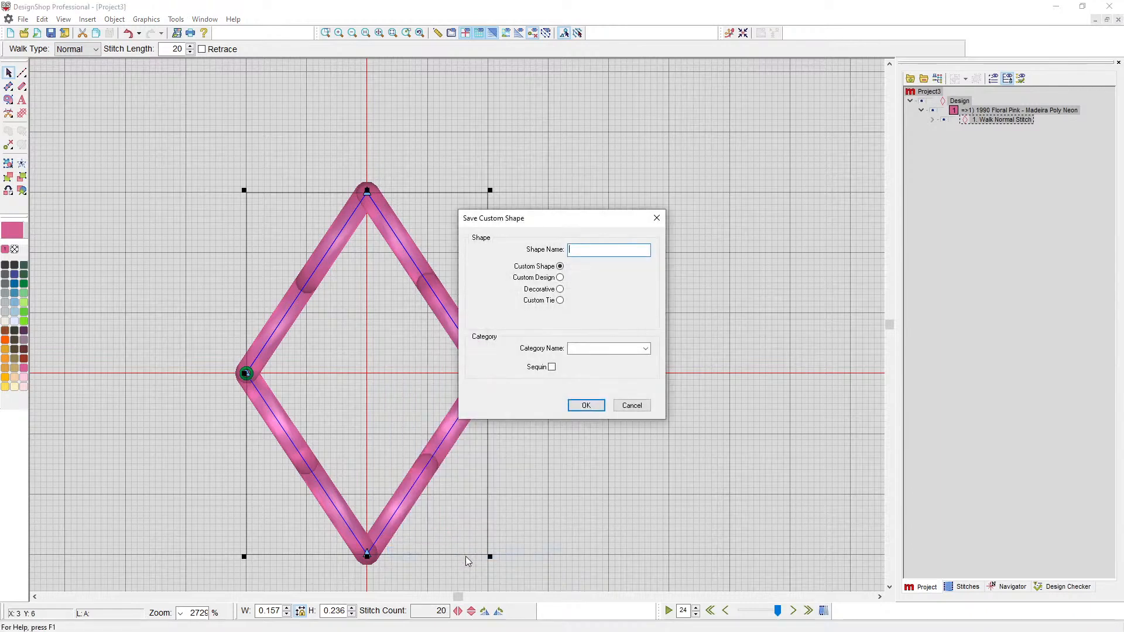
pyautogui.click(559, 289)
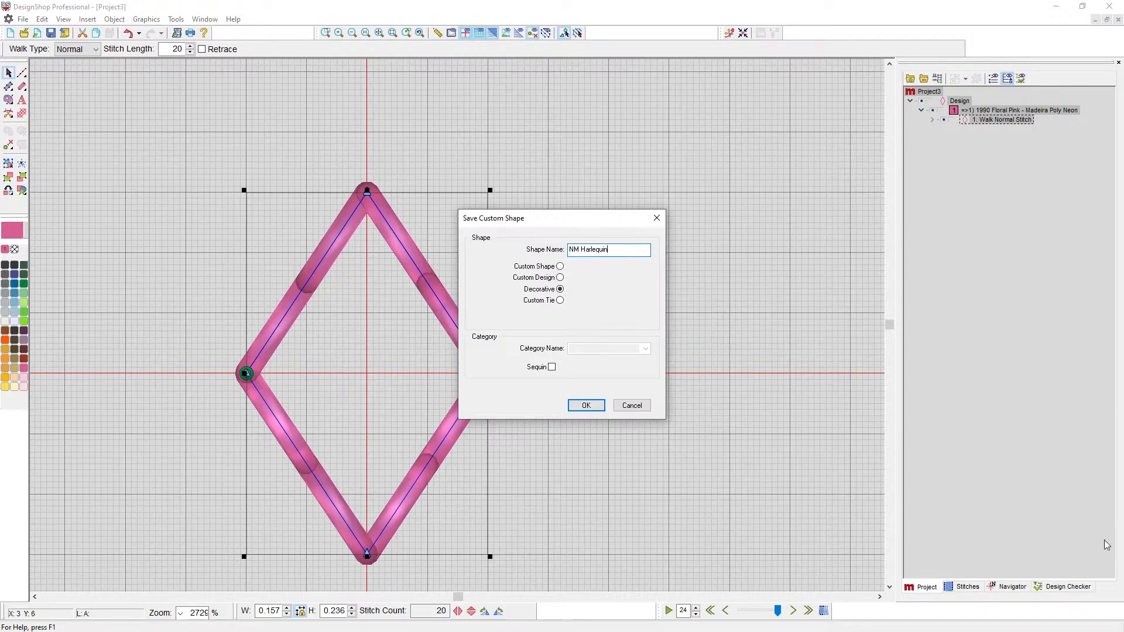
pyautogui.click(586, 406)
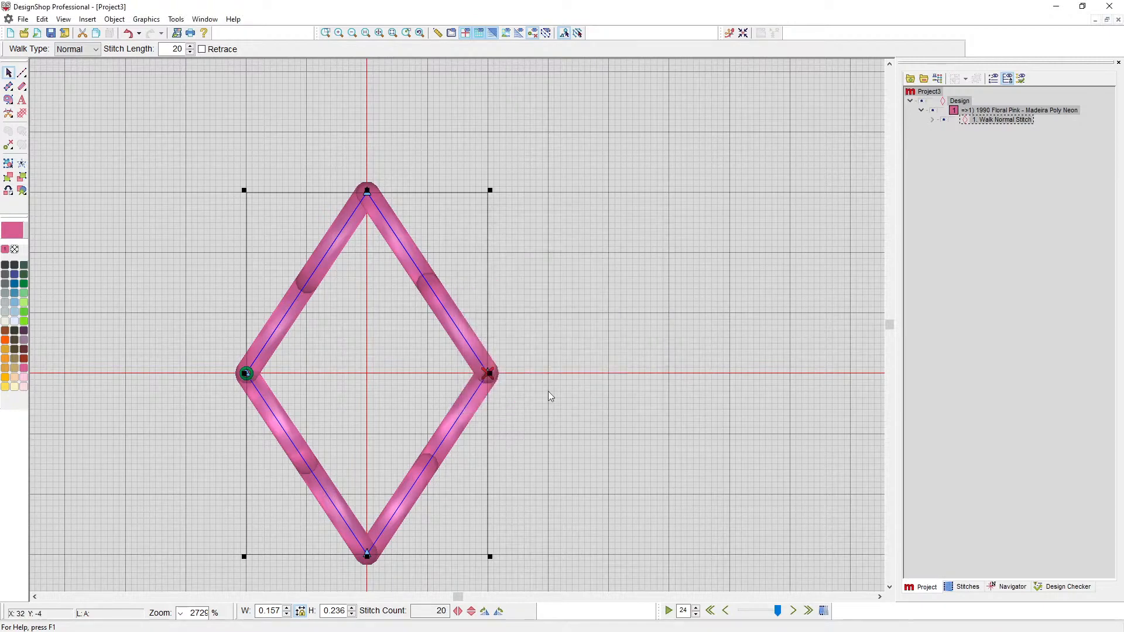
# Create a new project and hide its grid
pyautogui.click(10, 34)
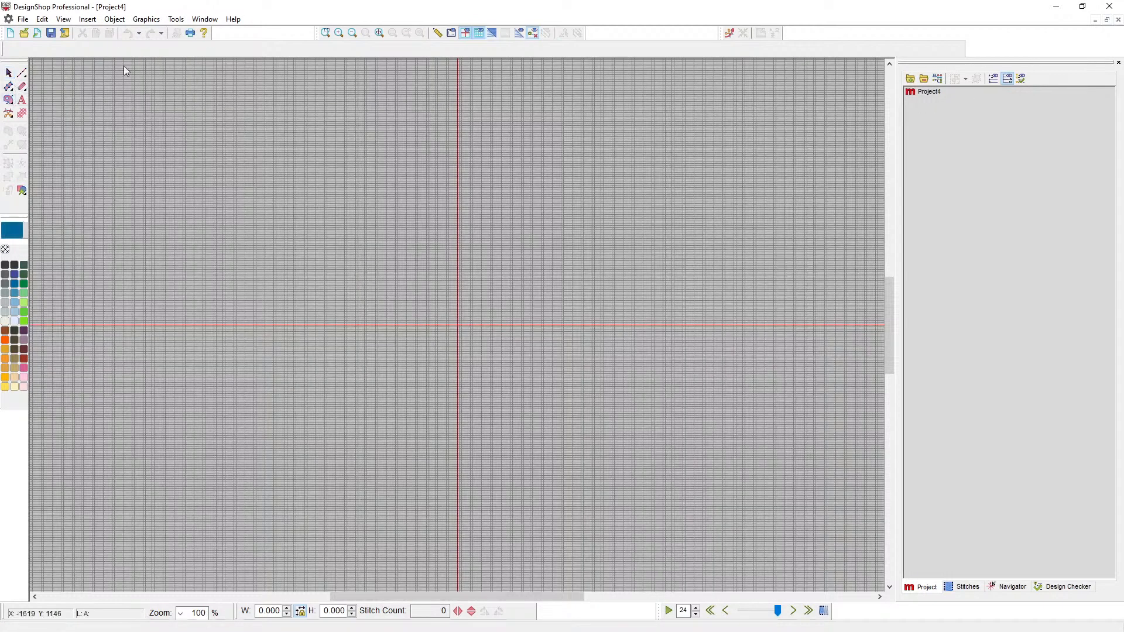
pyautogui.click(479, 33)
# Draw a circle about 6.02 in diameter as a complex fill around the origin, and select it
pyautogui.click(8, 99)
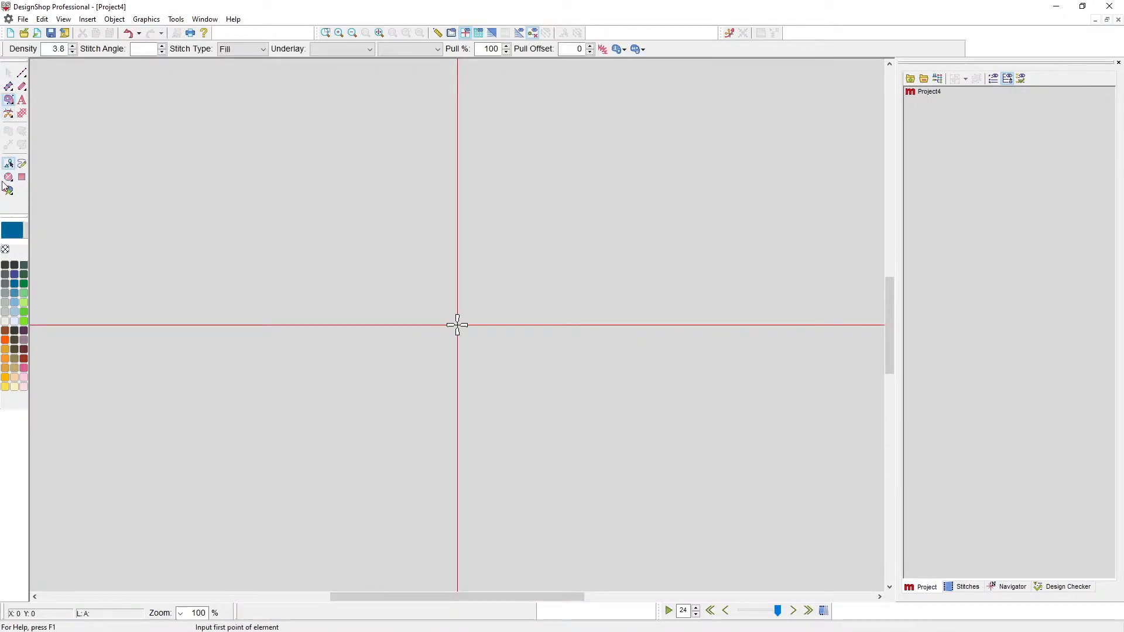
pyautogui.click(258, 300)
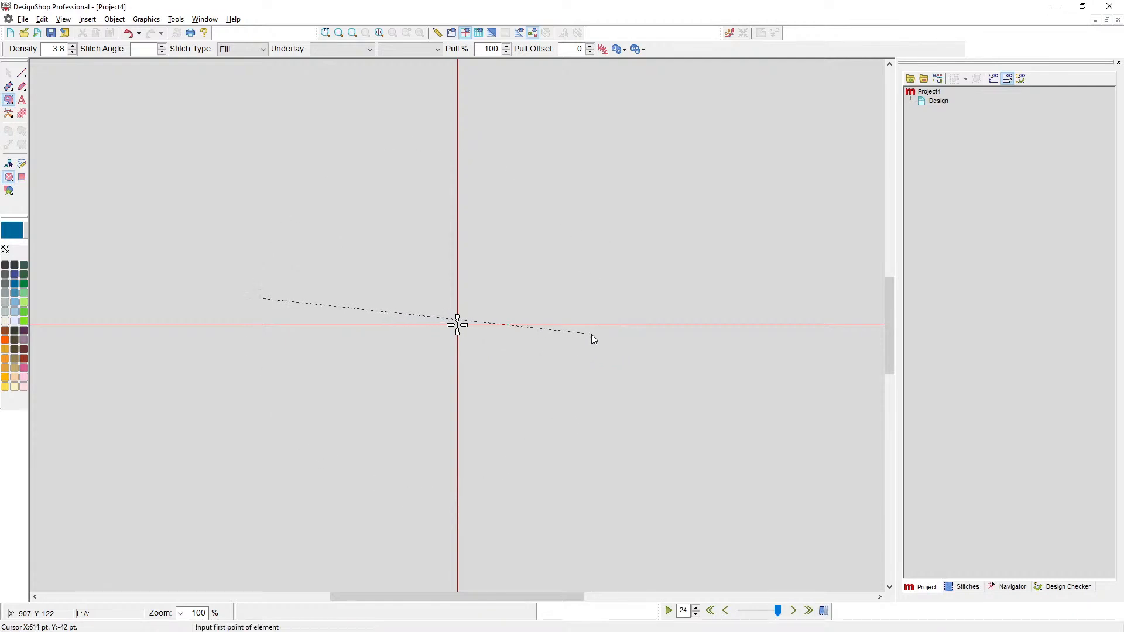
pyautogui.click(591, 335)
pyautogui.click(10, 73)
pyautogui.click(377, 363)
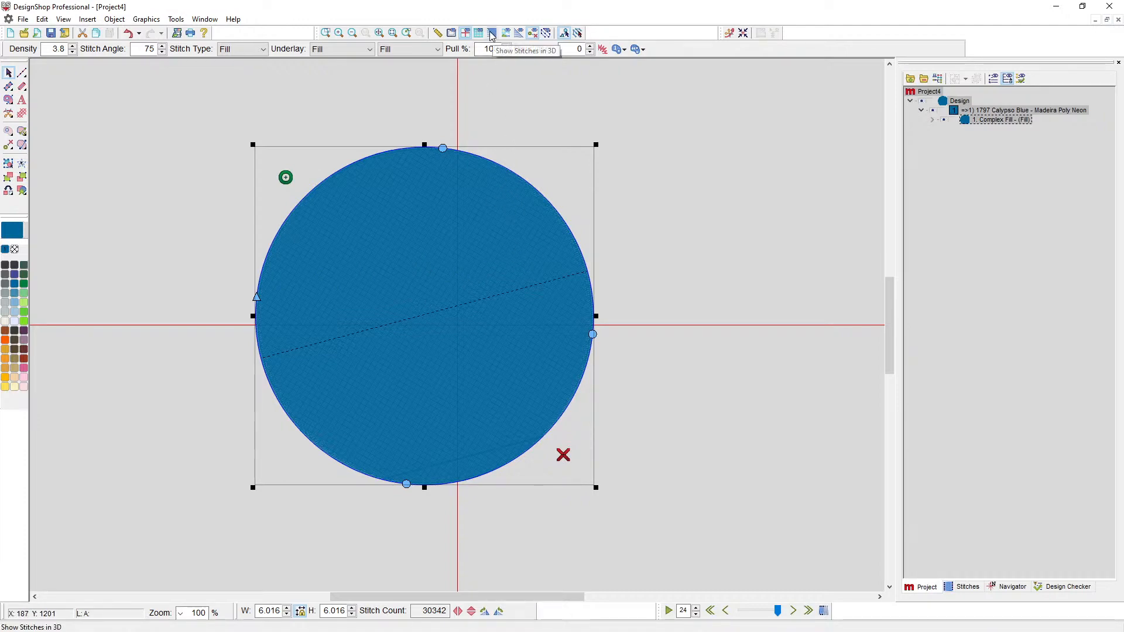
# Change the circle's stitch type to Decorative and set its stitch angle to 90
pyautogui.click(246, 49)
pyautogui.click(249, 118)
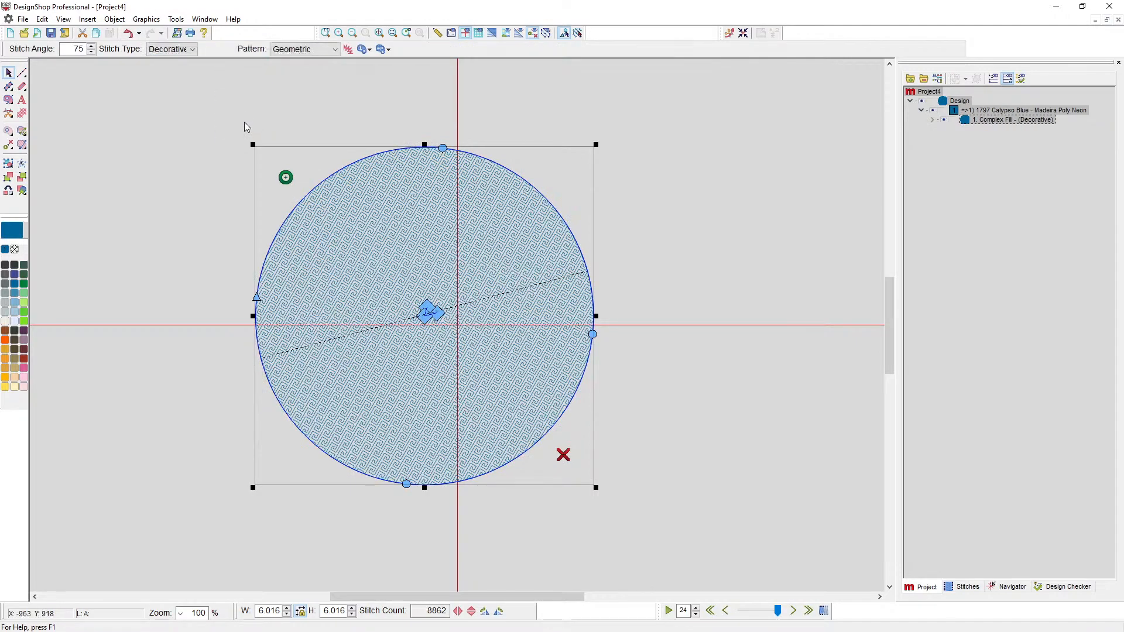
pyautogui.doubleClick(76, 48)
pyautogui.write('90')
pyautogui.press('Return')
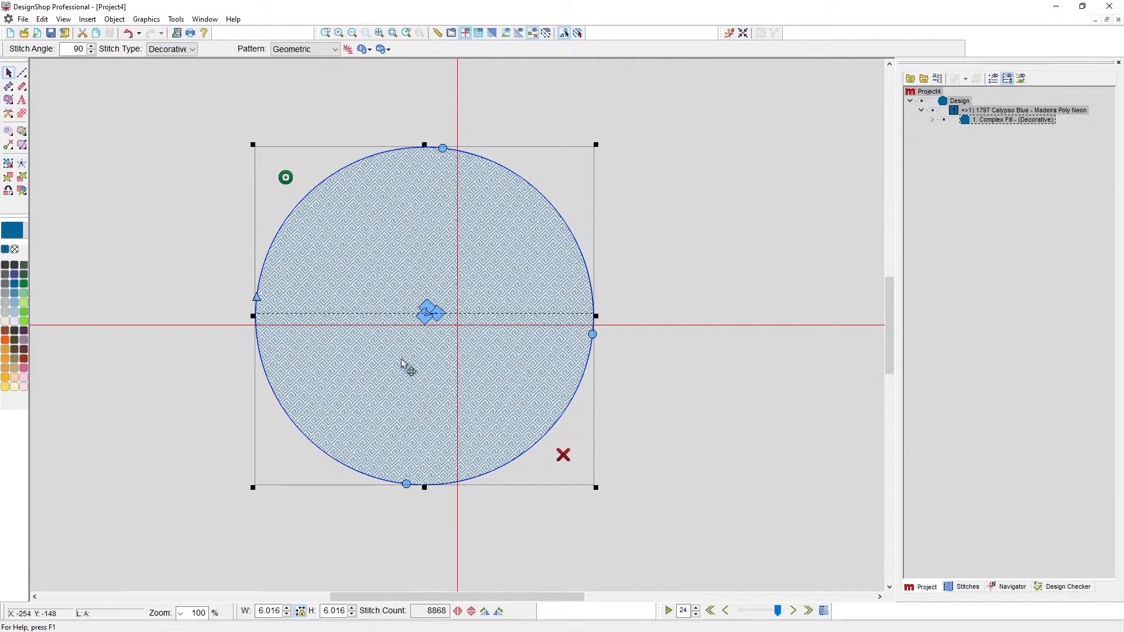
# Apply the NM Harlequin pattern to the circle's decorative fill
pyautogui.scroll(1, 438, 322)
pyautogui.scroll(1, 439, 322)
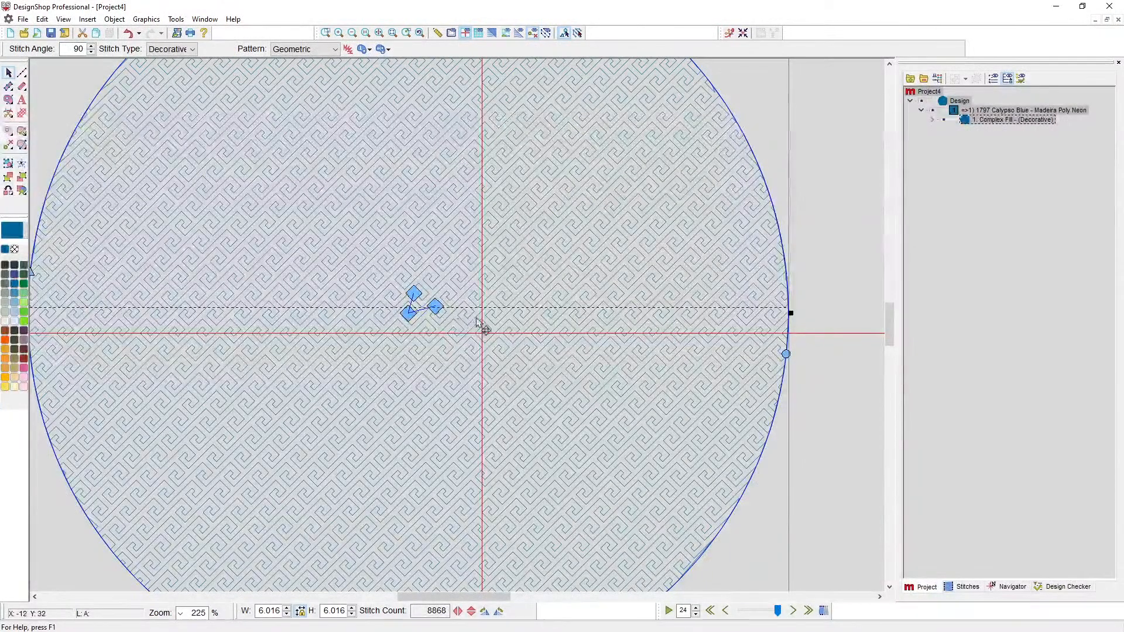
pyautogui.click(299, 49)
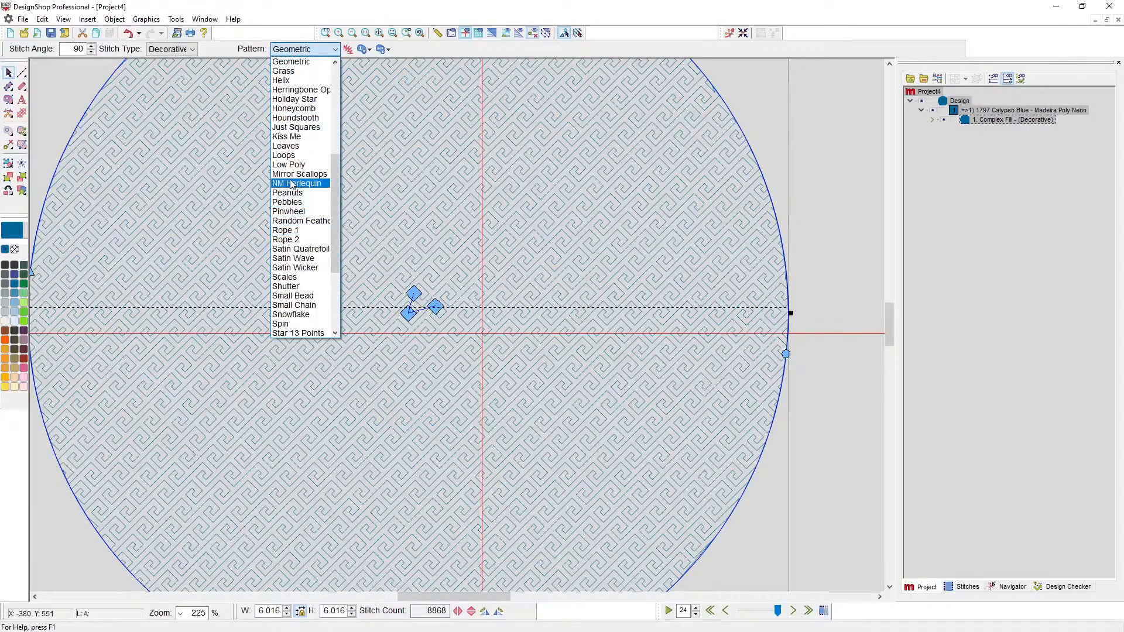
pyautogui.click(292, 185)
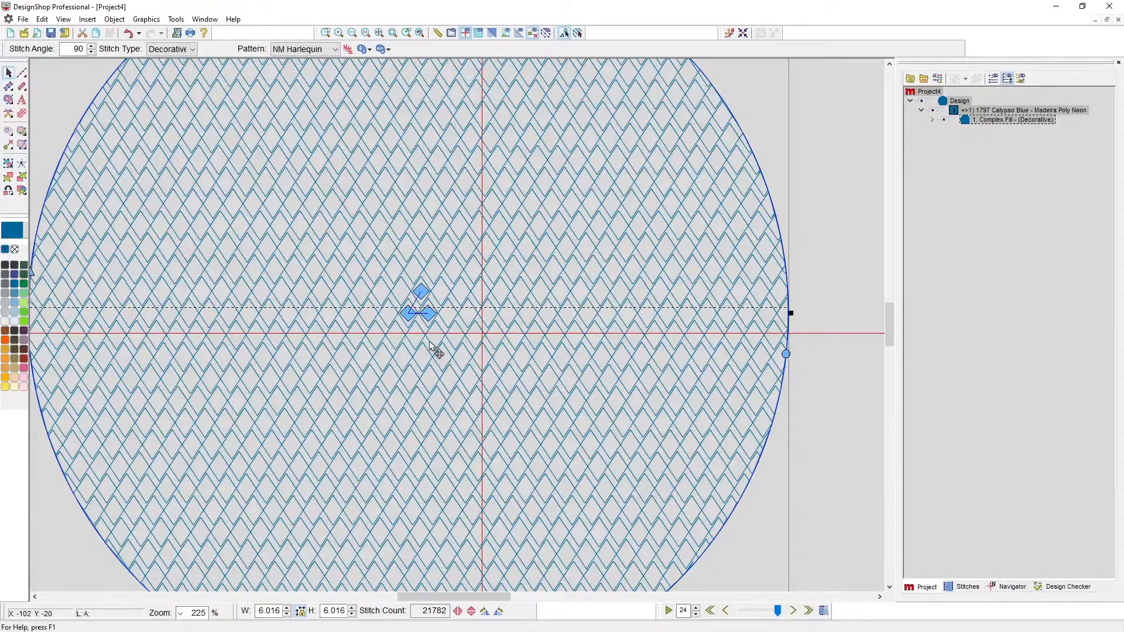
# Nudge the upper pattern handle slightly left and upward to widen the spacing between the diamond rows
pyautogui.scroll(3, 445, 367)
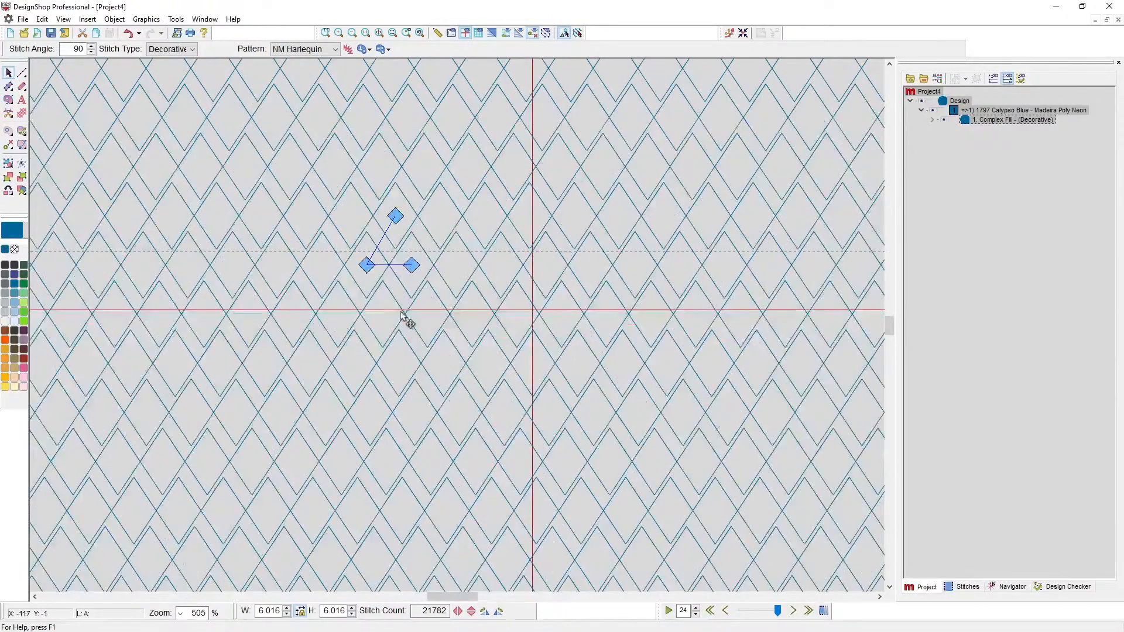
pyautogui.click(395, 217)
pyautogui.press('Left')
pyautogui.press('Left')
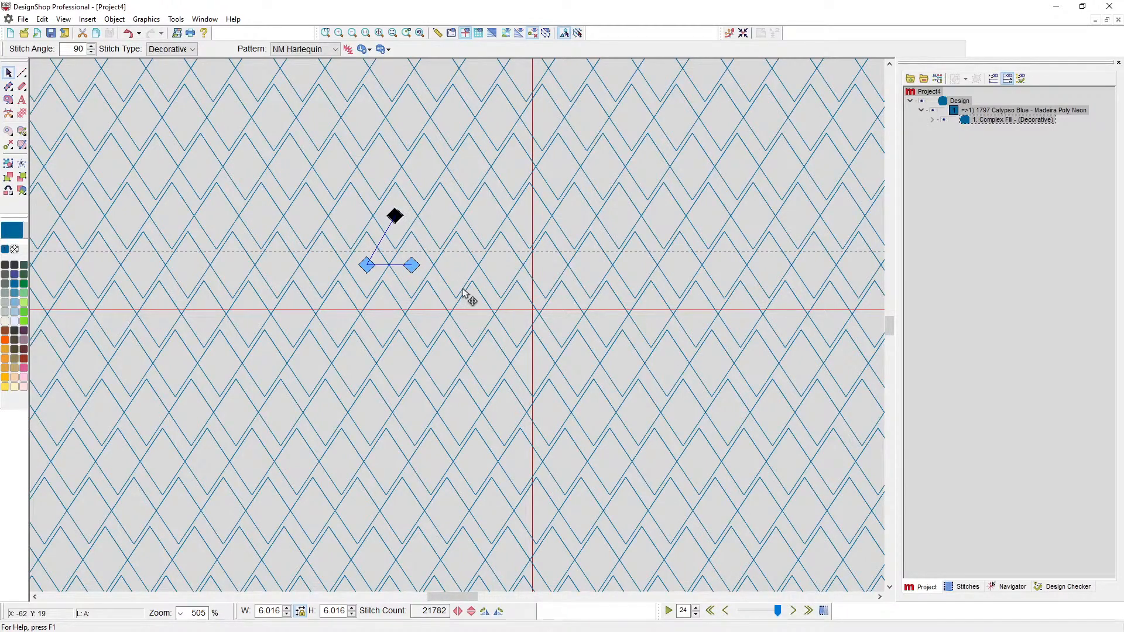
pyautogui.press('Up')
pyautogui.press('Up')
pyautogui.press('Up')
pyautogui.press('Up')
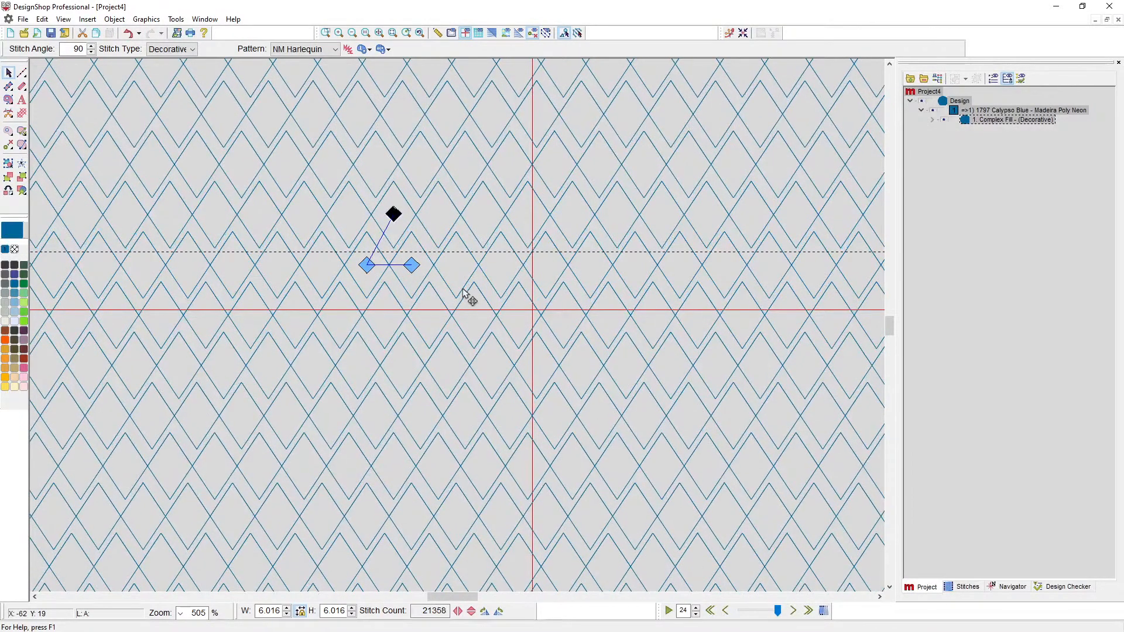
pyautogui.press('Up')
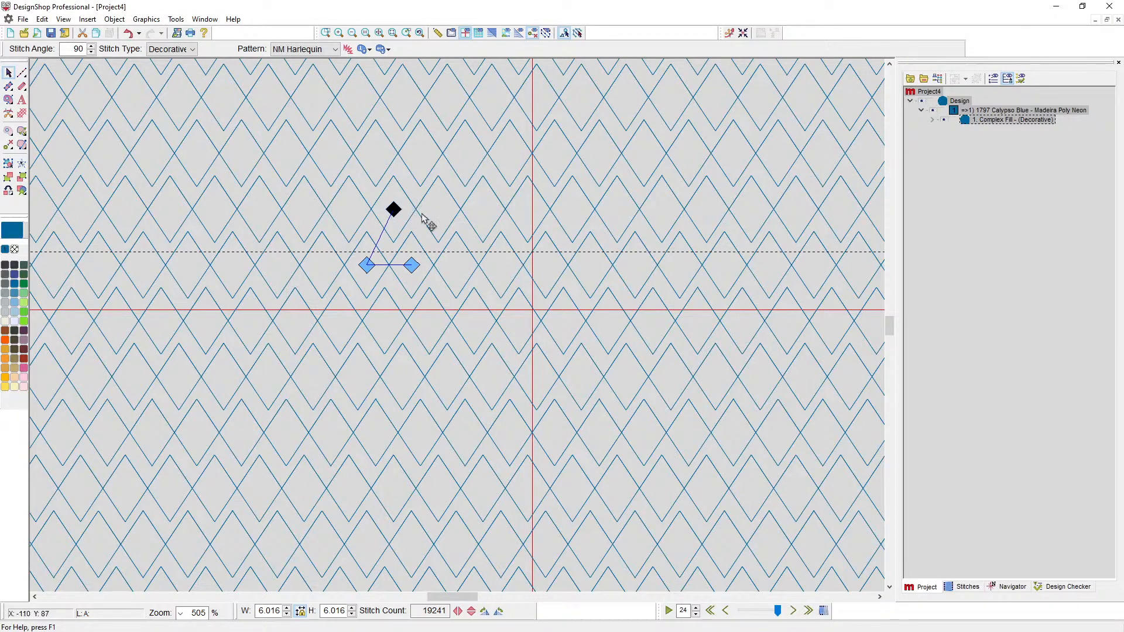
# Nudge the upper pattern handle left until it sits midway above the two base handles
pyautogui.press('Left')
pyautogui.press('Left')
pyautogui.press('Left')
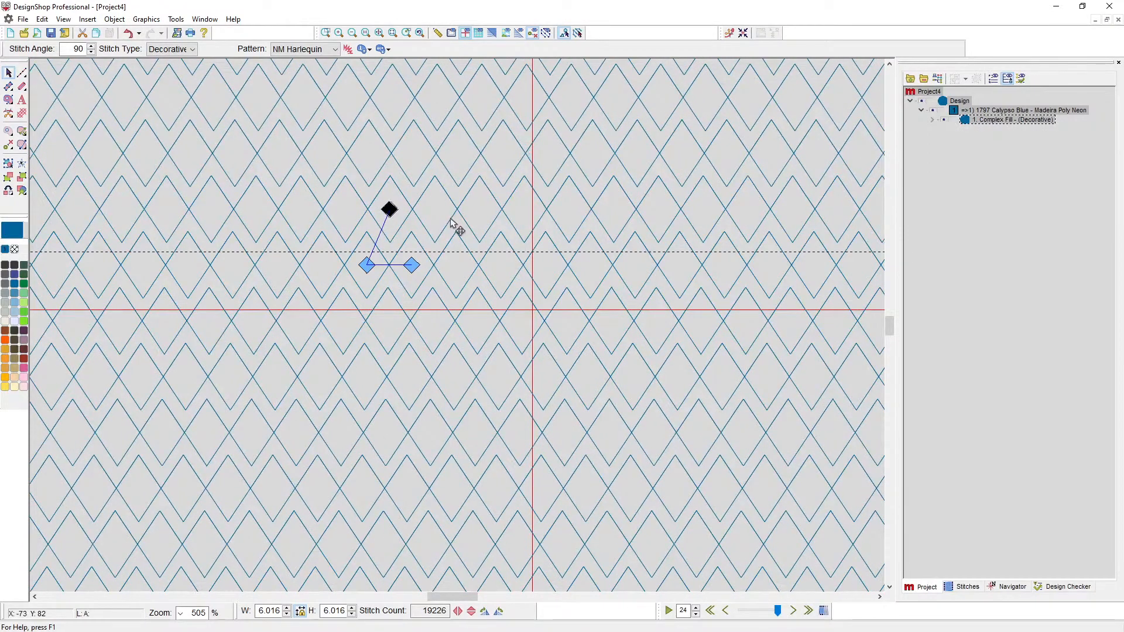
pyautogui.press('Left')
pyautogui.press('Left')
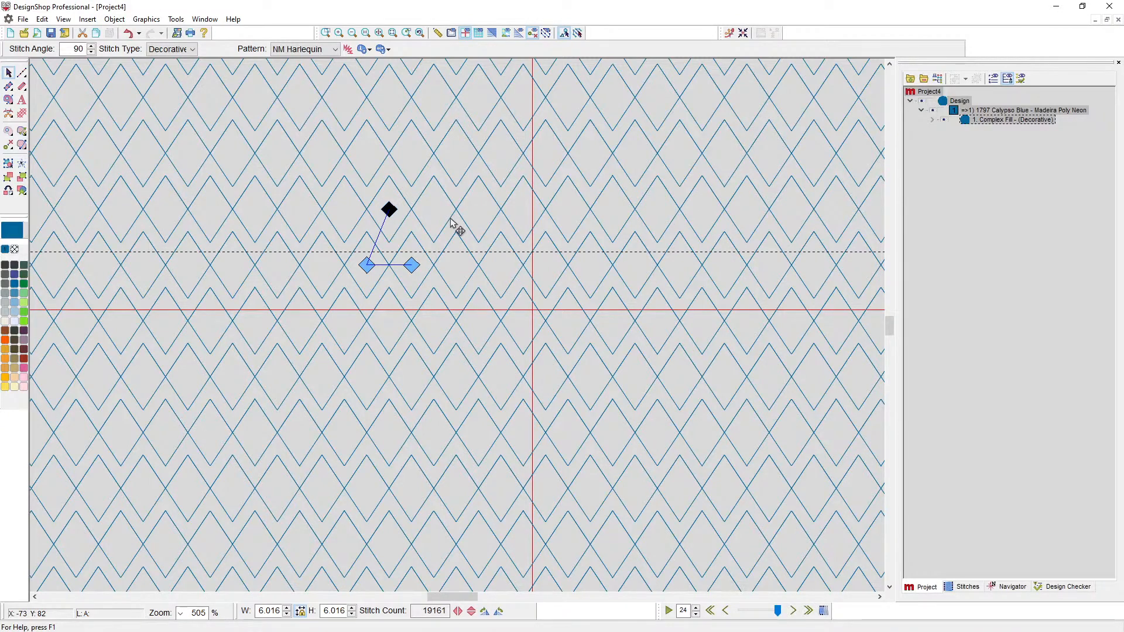
# Raise the upper pattern handle and move it directly above the left base handle, joining the rows into a continuous diamond lattice
pyautogui.scroll(-3, 442, 377)
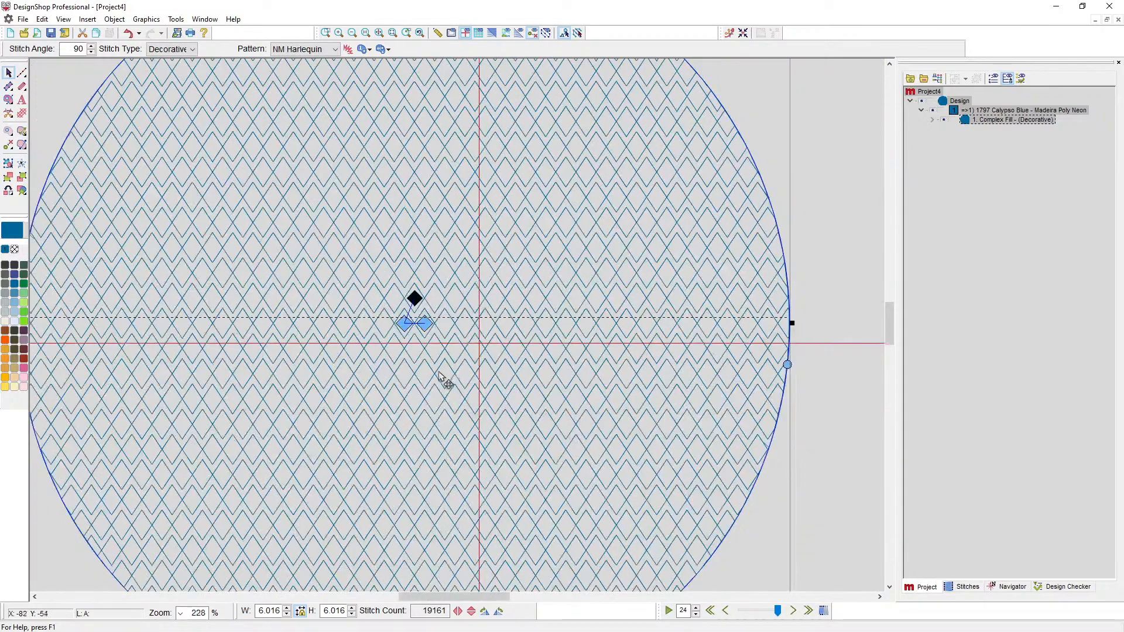
pyautogui.scroll(5, 425, 313)
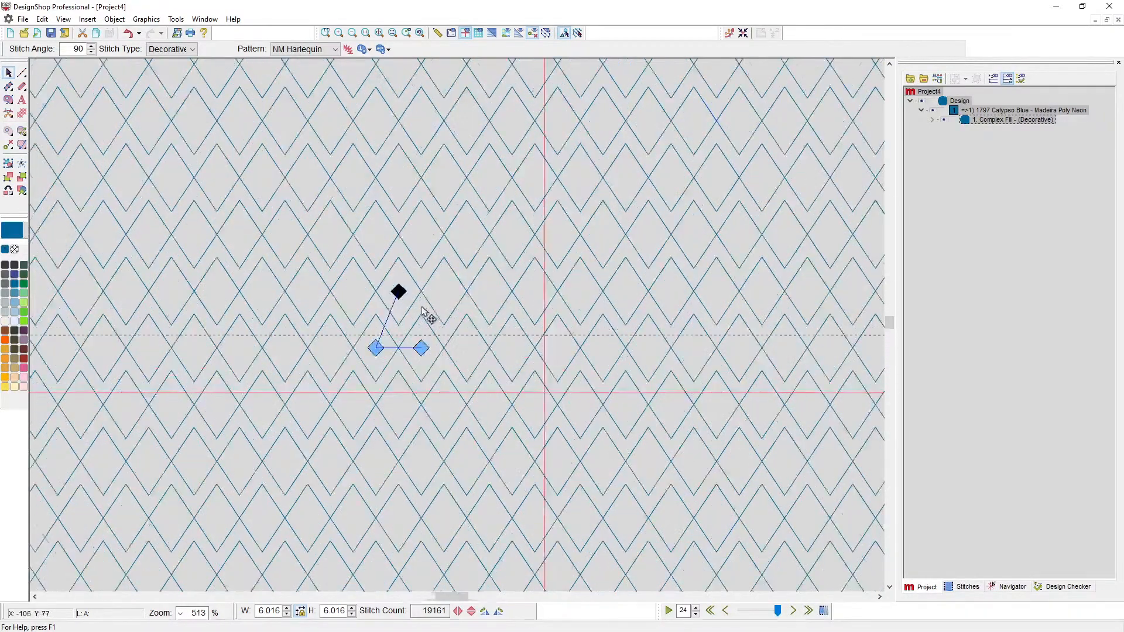
pyautogui.press('Up')
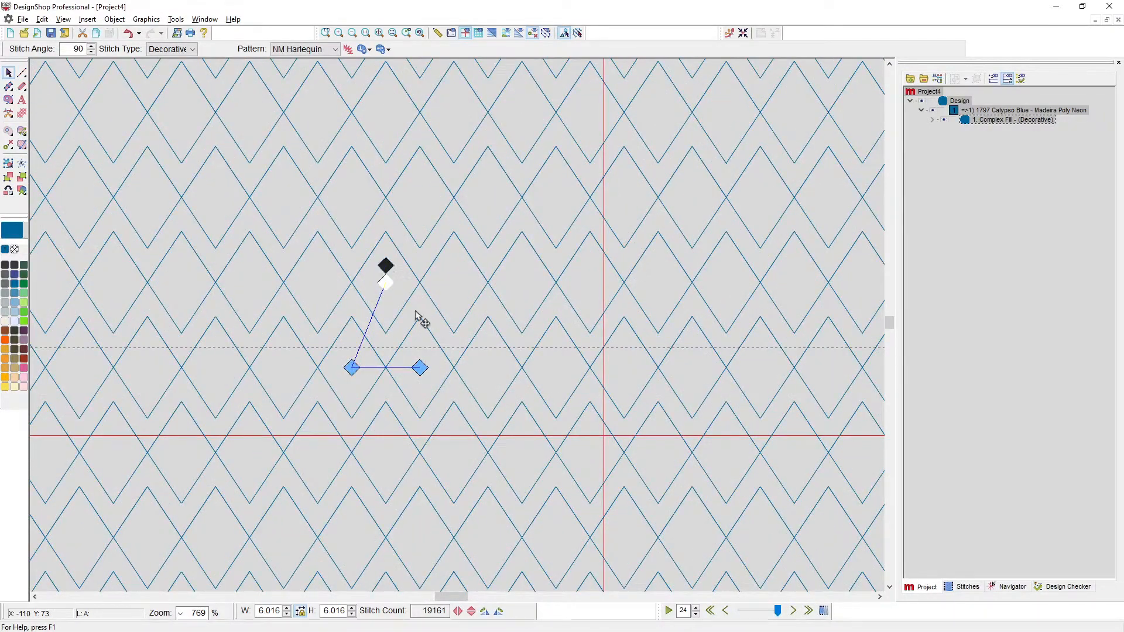
pyautogui.press('Left')
pyautogui.press('Left')
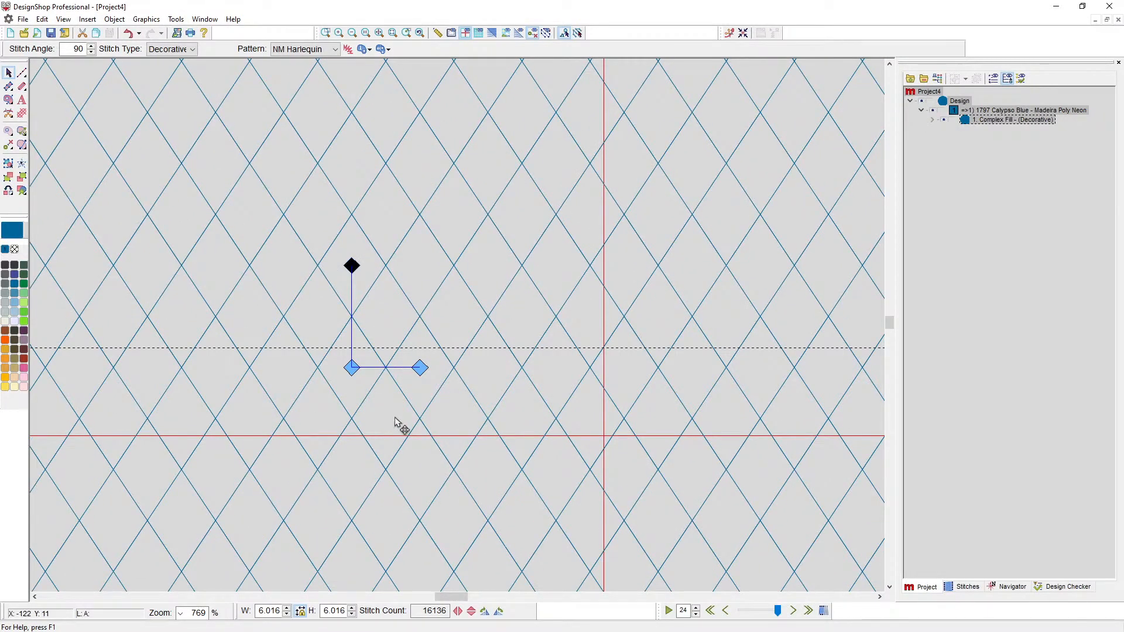
pyautogui.scroll(3, 395, 417)
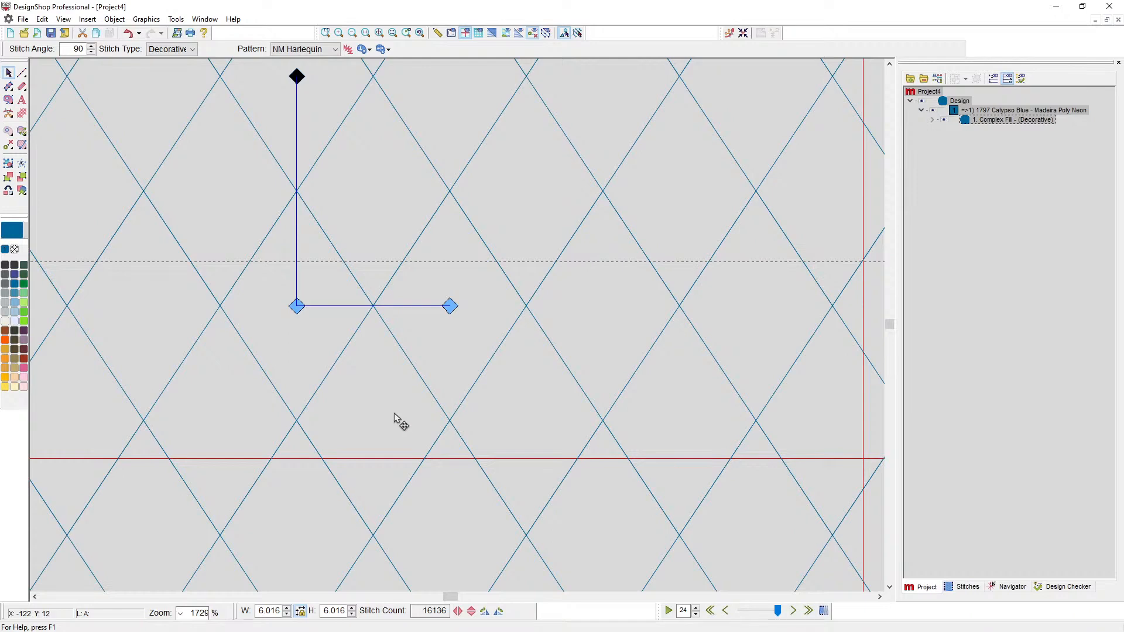
pyautogui.scroll(-10, 394, 416)
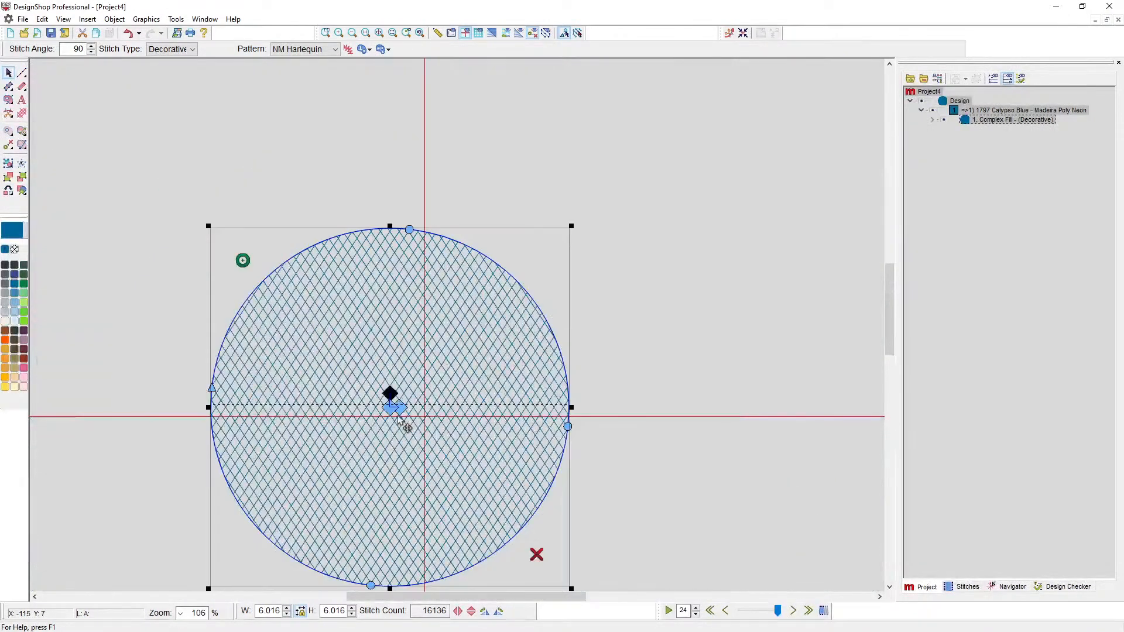
# Save the circle's adjusted pattern as a Decorative custom shape named NM Harlequin, replacing the existing file
pyautogui.click(656, 358)
pyautogui.click(389, 421)
pyautogui.rightClick(483, 355)
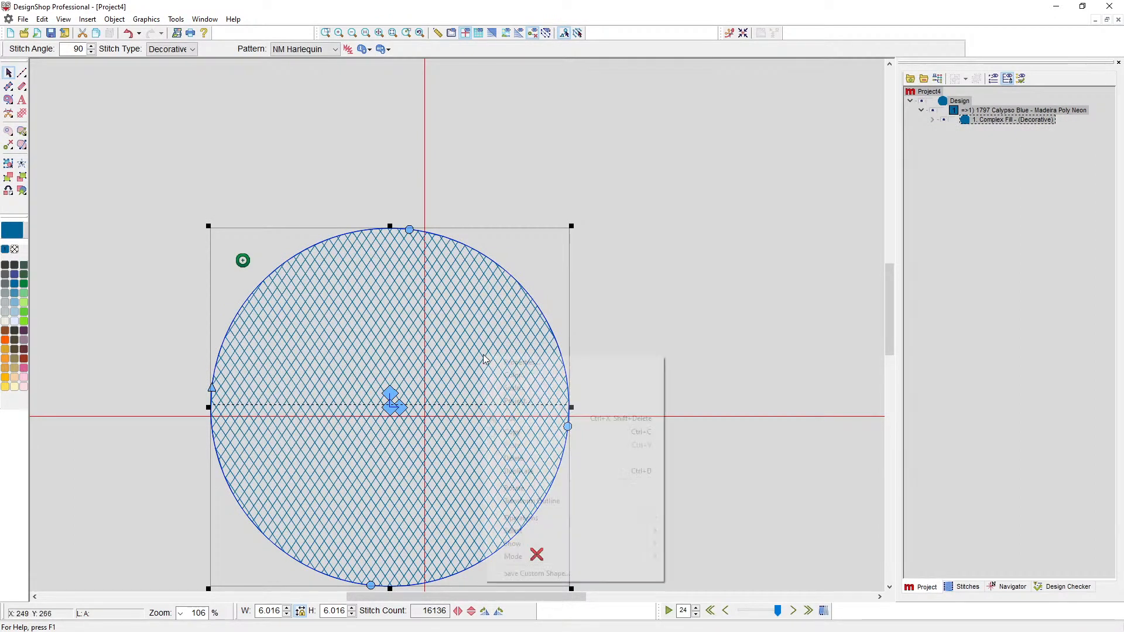
pyautogui.click(544, 573)
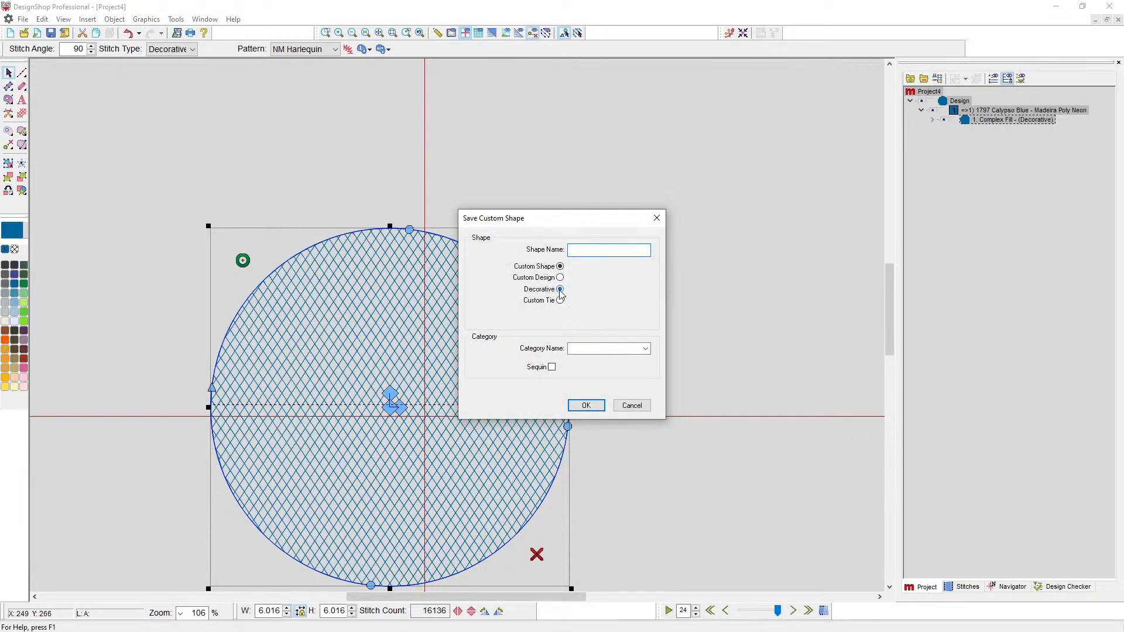
pyautogui.click(560, 290)
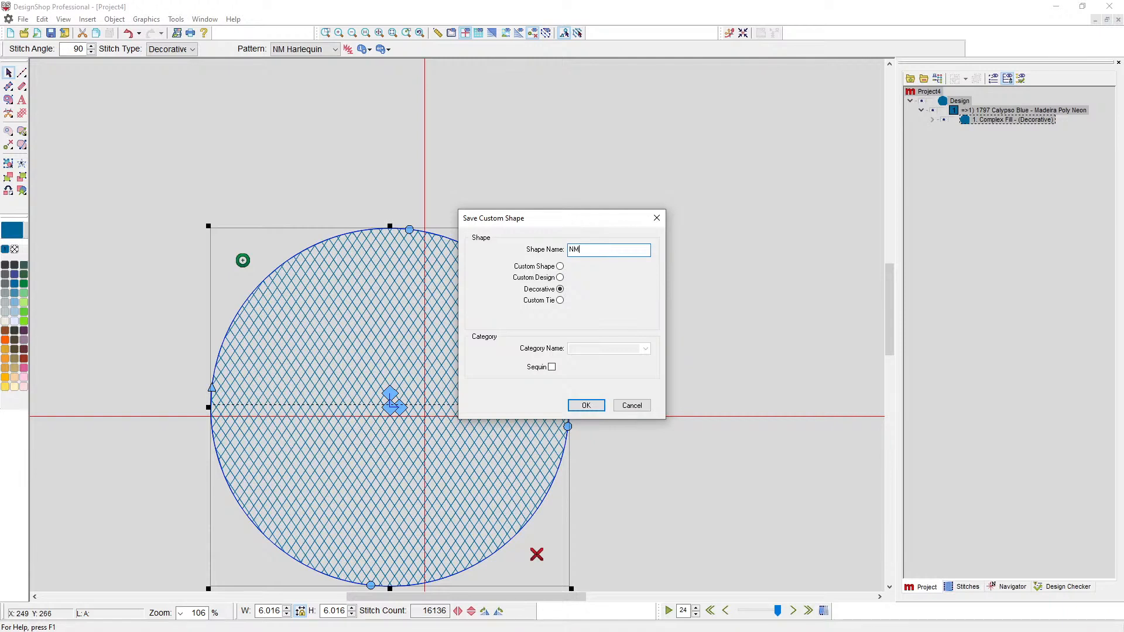
pyautogui.write('NM Harlequin')
pyautogui.click(586, 406)
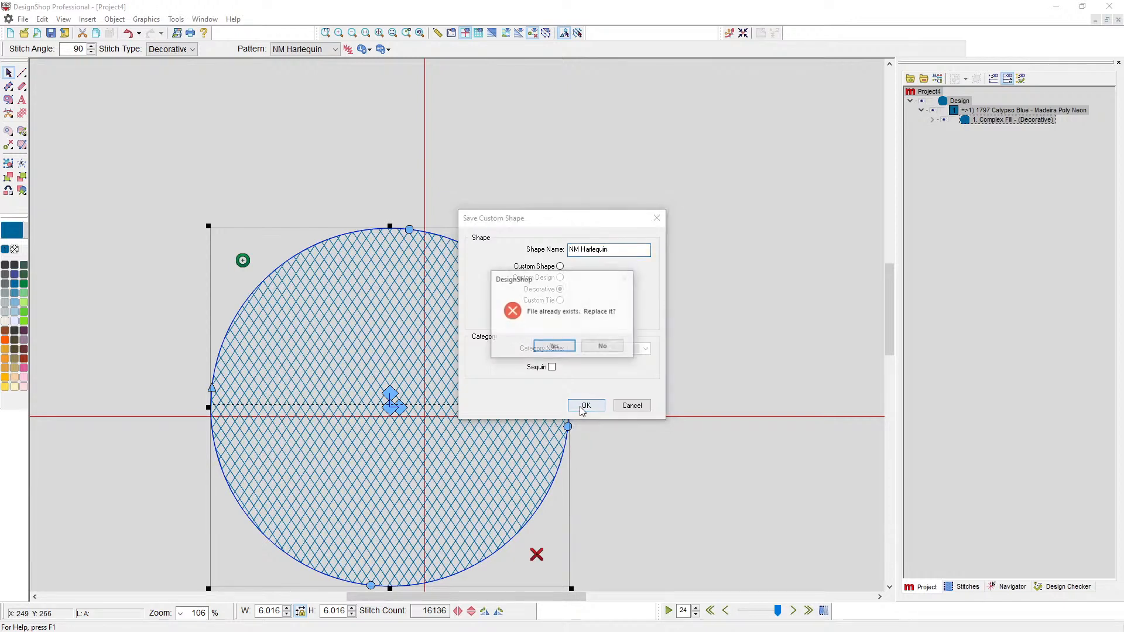
pyautogui.click(554, 346)
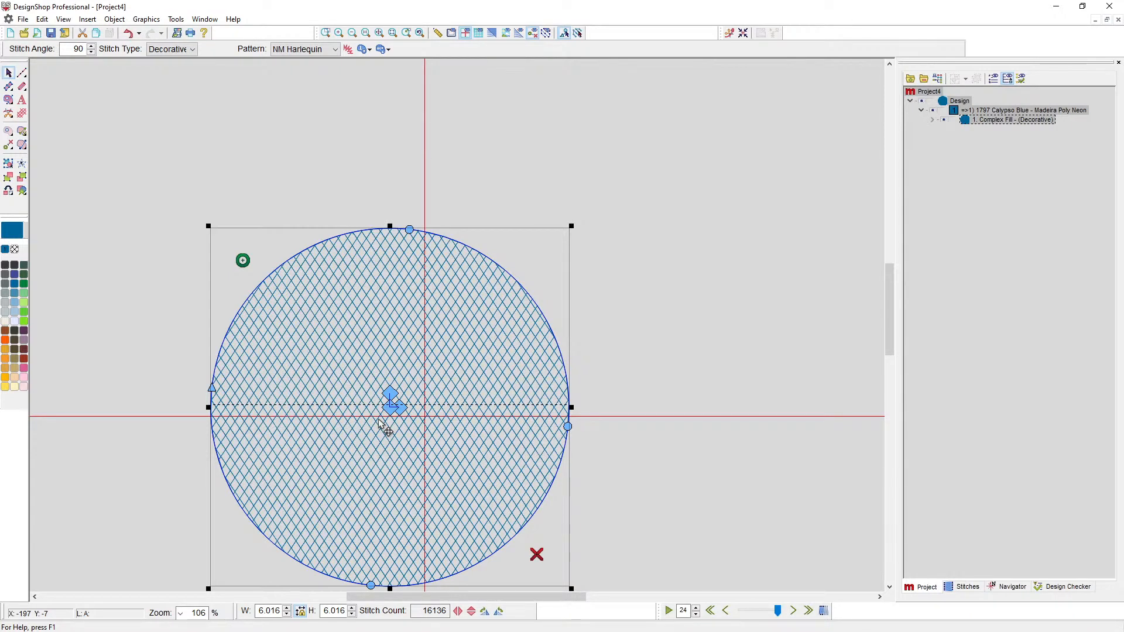
# Shift the upper pattern handle to midway above the base handles and save the pattern as a Decorative shape named NM Harlequin 2
pyautogui.scroll(5, 425, 413)
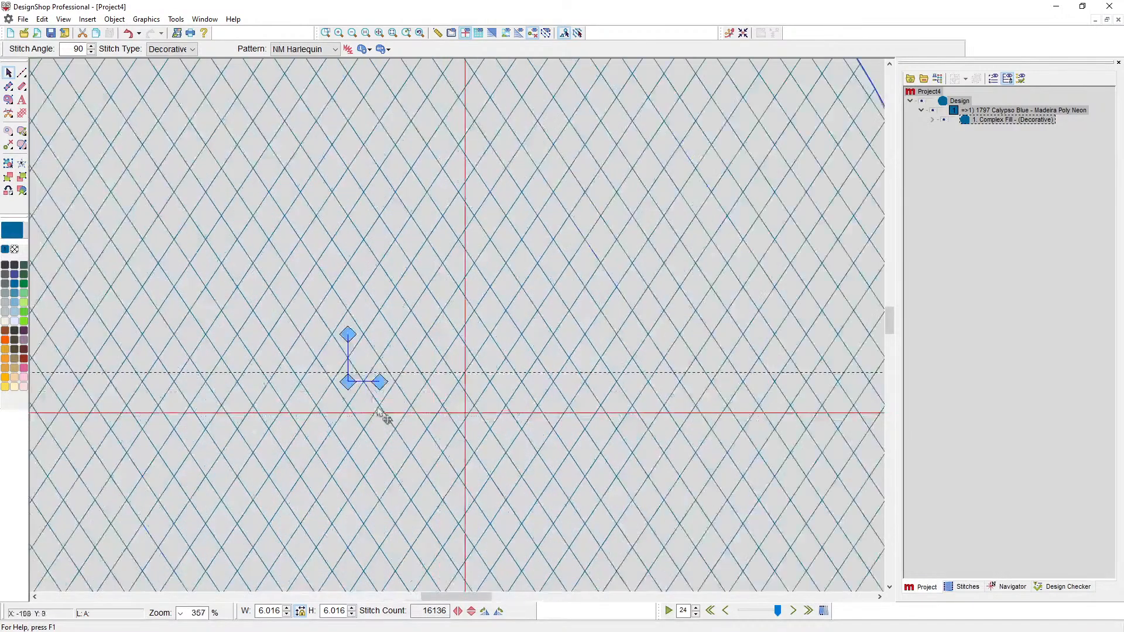
pyautogui.moveTo(350, 338); pyautogui.dragTo(393, 328)
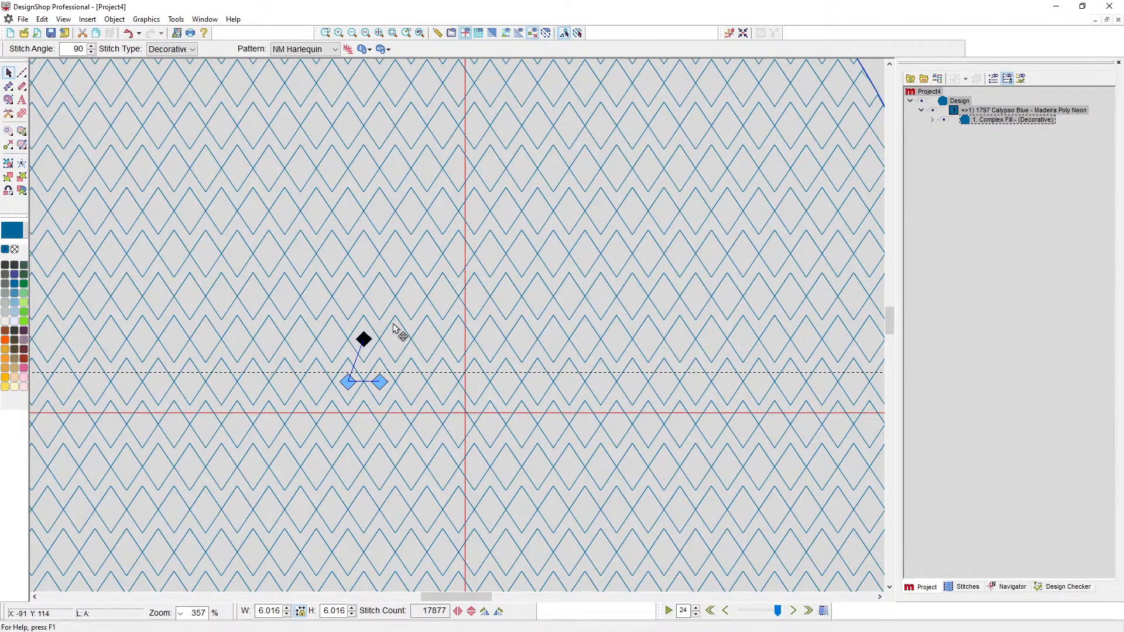
pyautogui.rightClick(489, 242)
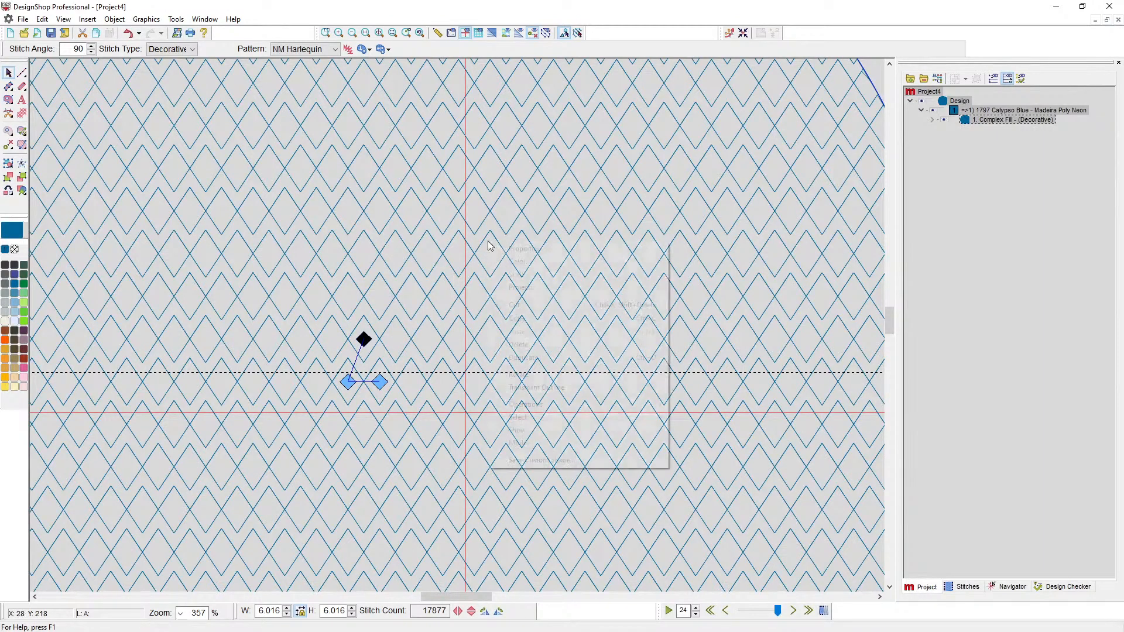
pyautogui.click(539, 460)
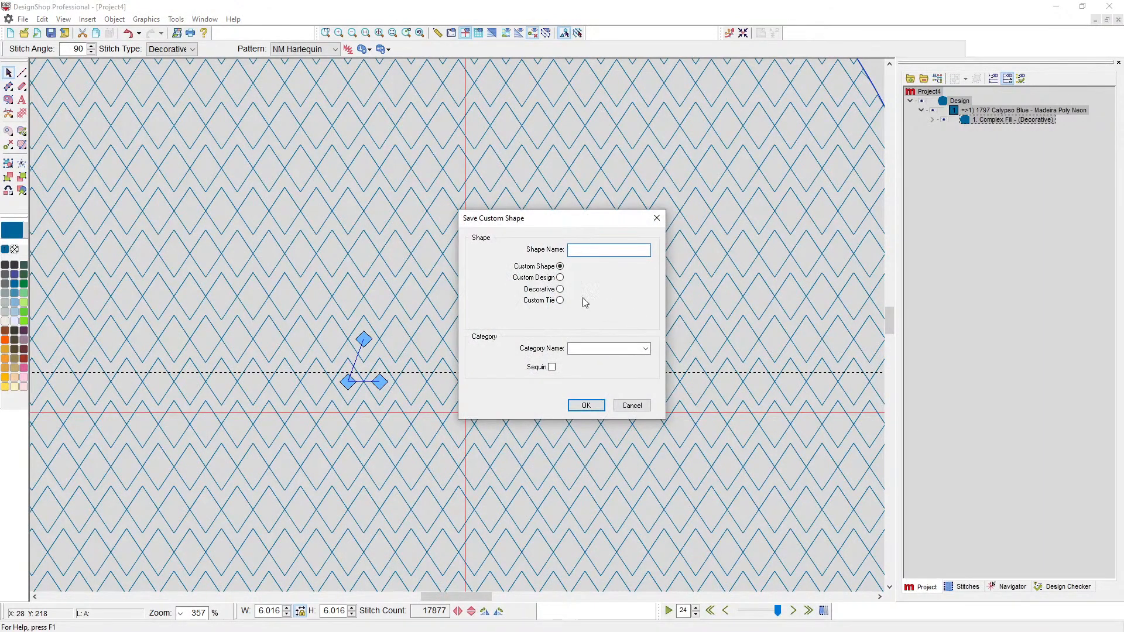
pyautogui.click(561, 289)
pyautogui.click(630, 251)
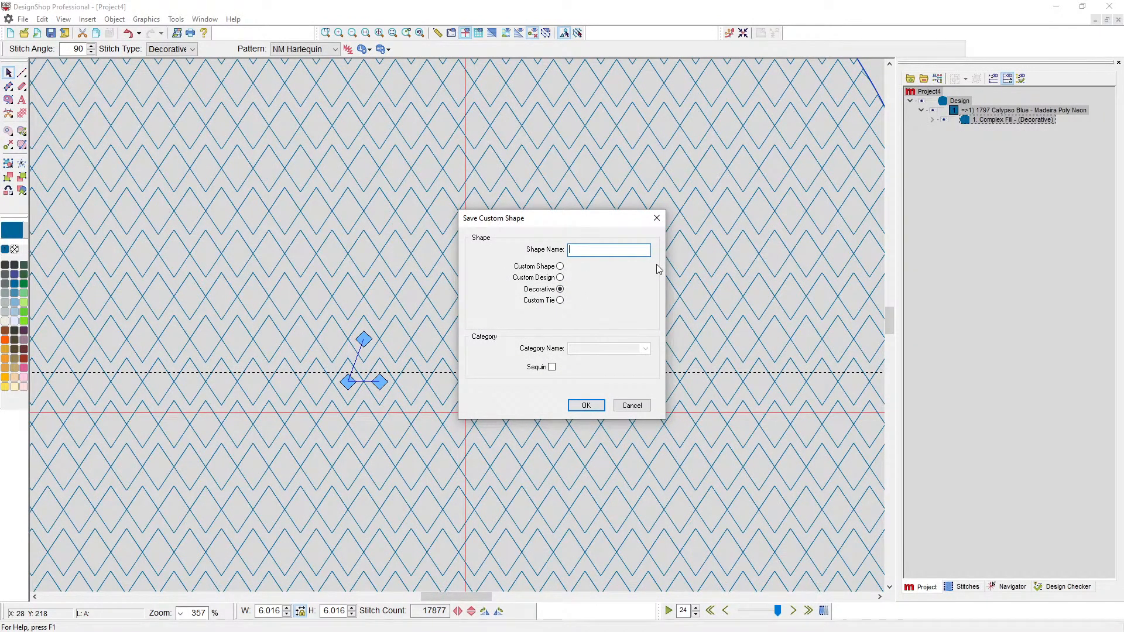
pyautogui.write('NM Harlequin 2')
pyautogui.click(586, 406)
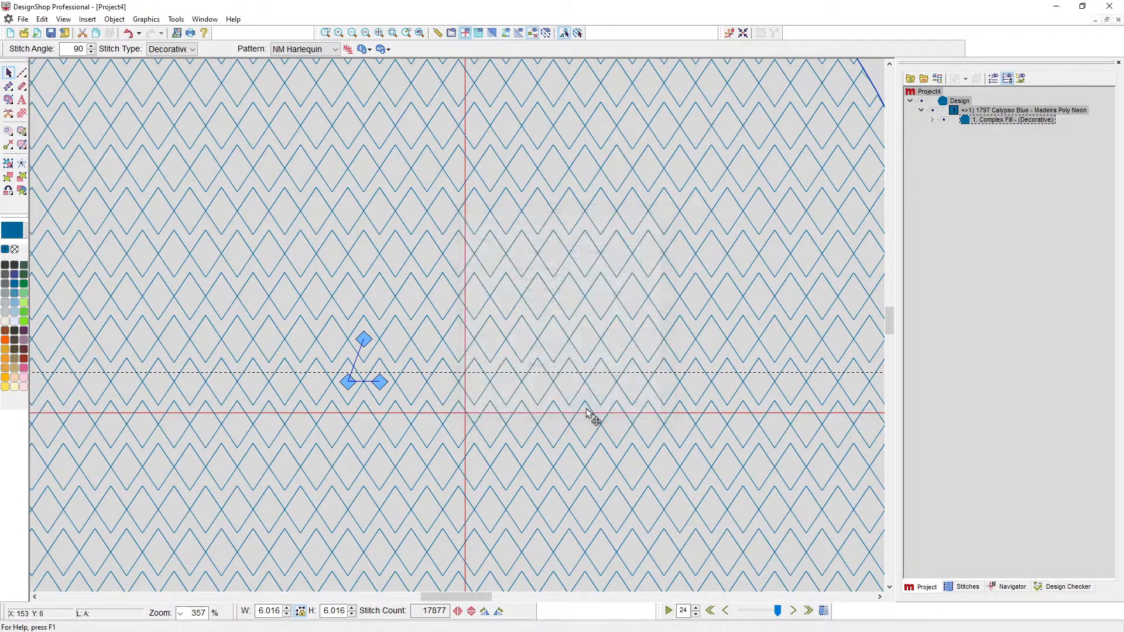
# Change the circle's decorative fill pattern to Wave 1
pyautogui.click(301, 50)
pyautogui.scroll(2, 319, 208)
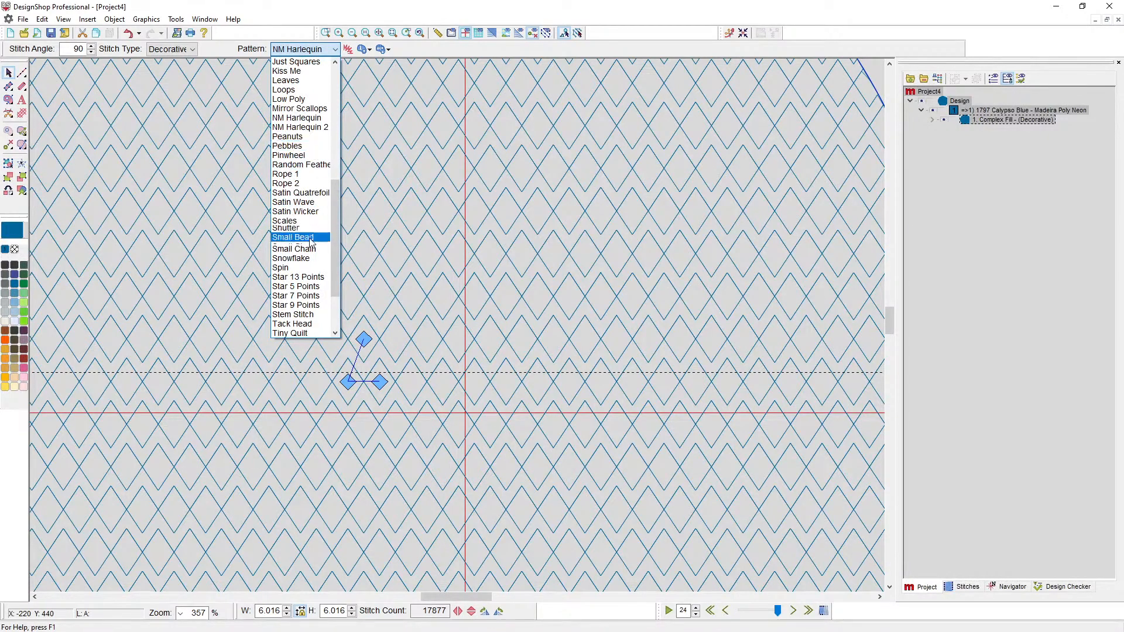
pyautogui.scroll(-3, 302, 238)
pyautogui.click(288, 298)
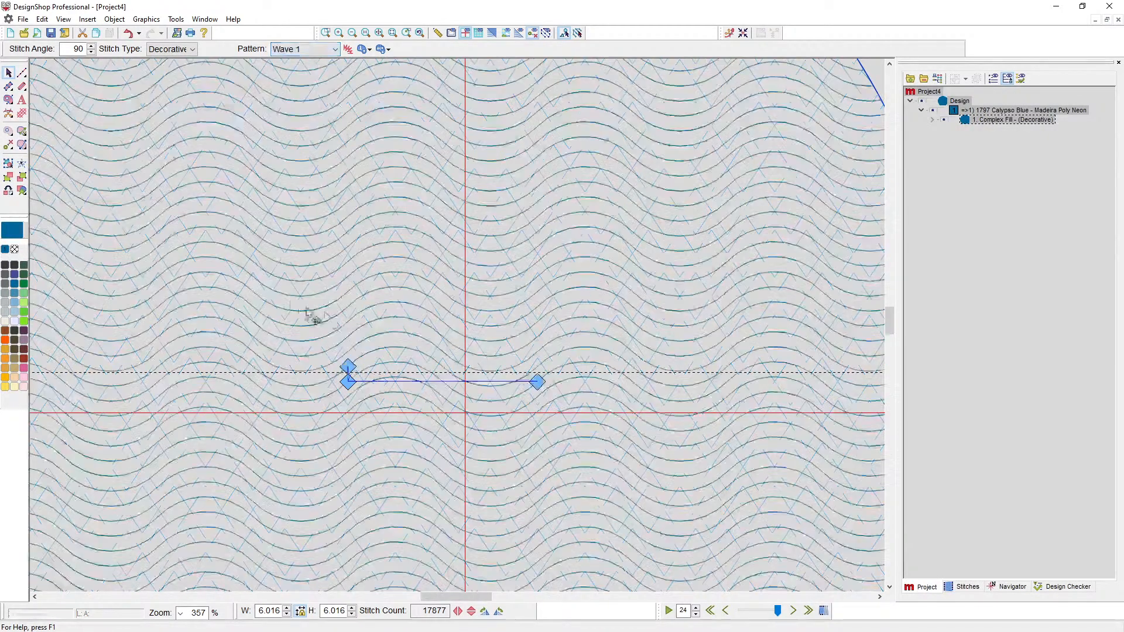
pyautogui.scroll(-3, 535, 472)
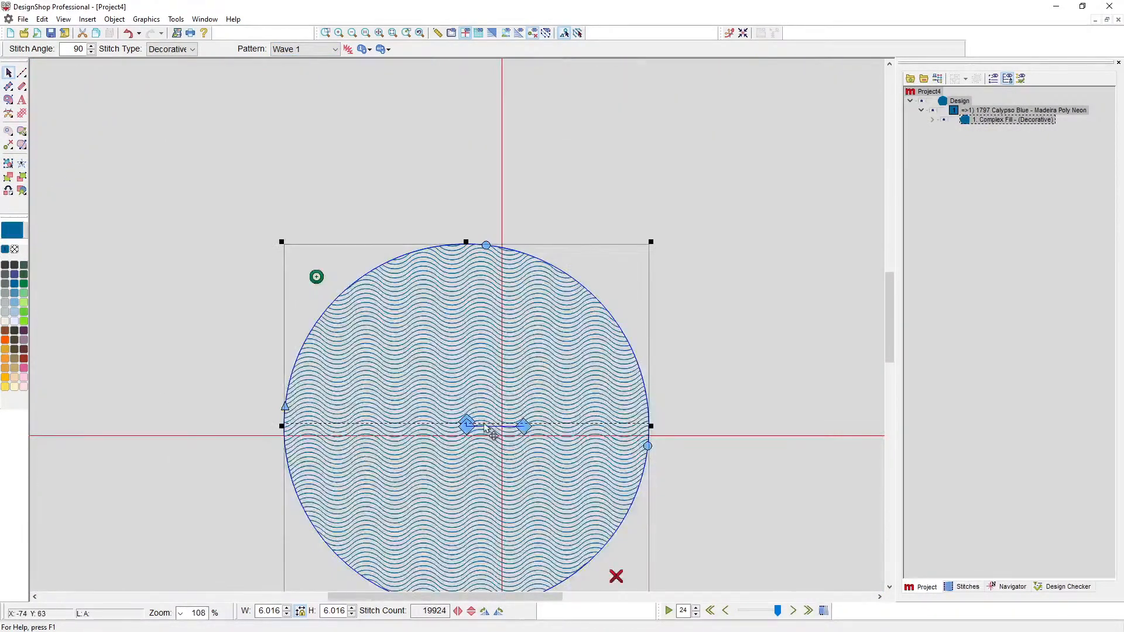
# Switch the circle's decorative fill pattern to Wave 2 and deselect the circle
pyautogui.scroll(-1, 489, 430)
pyautogui.click(292, 55)
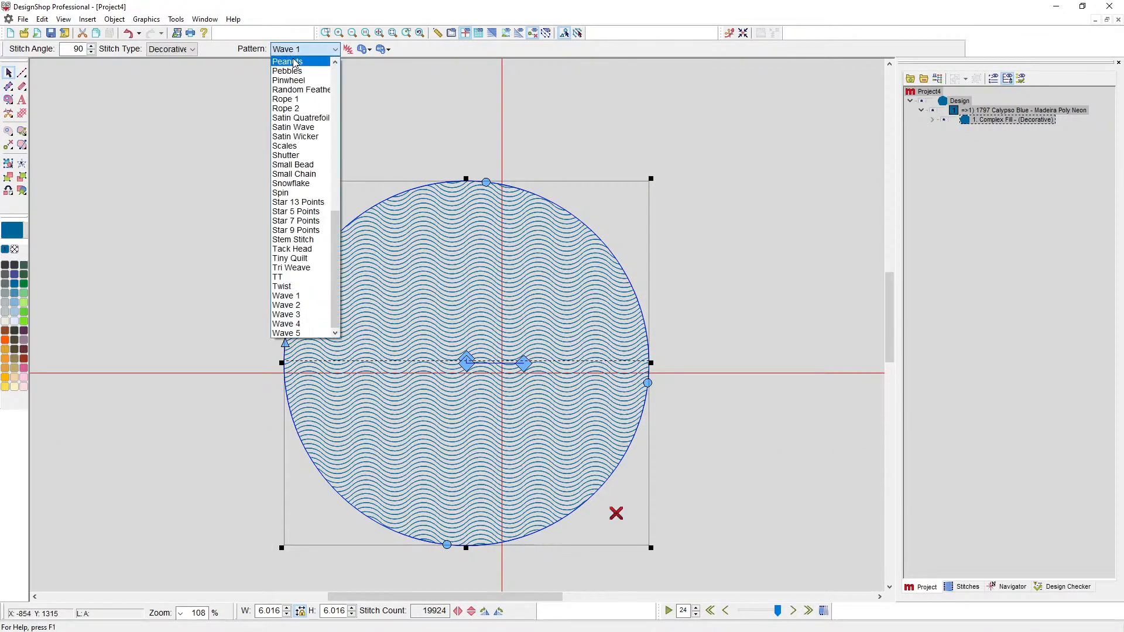
pyautogui.click(299, 307)
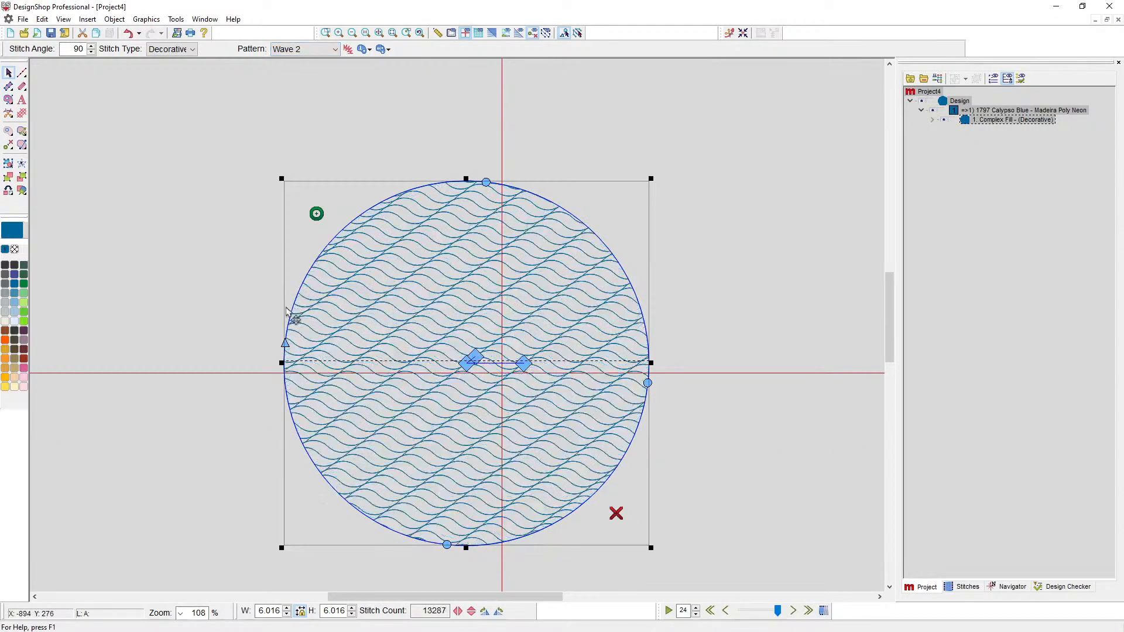
pyautogui.click(220, 303)
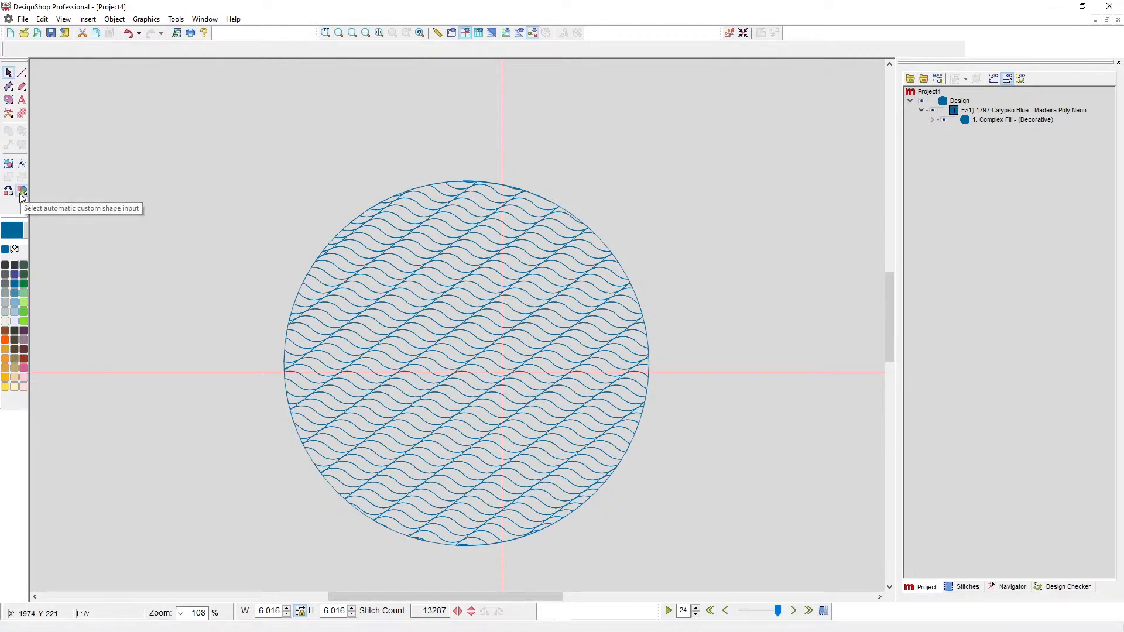
# Show the Decorative Stitches category of the custom shape library and browse through its patterns to GemOcto
pyautogui.click(22, 192)
pyautogui.click(70, 508)
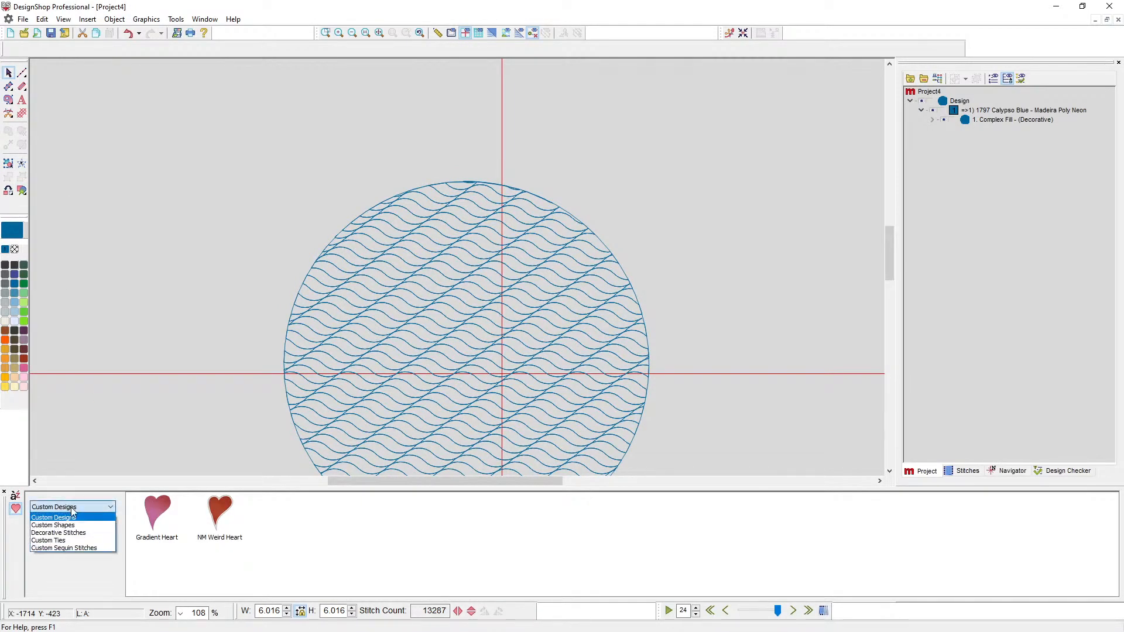
pyautogui.click(78, 536)
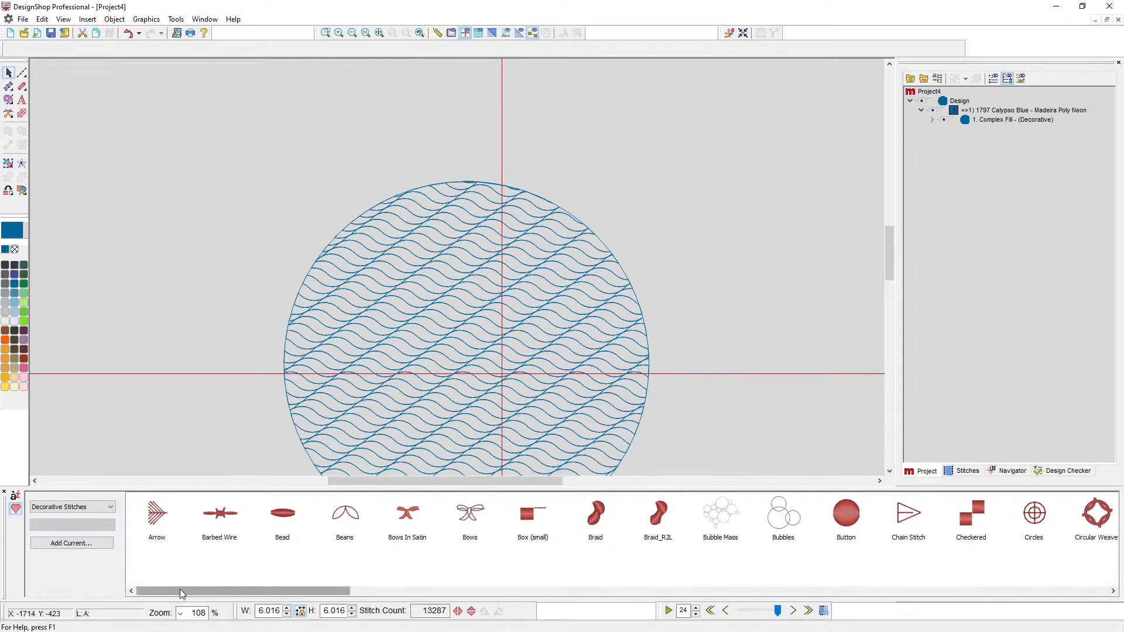
pyautogui.moveTo(181, 589); pyautogui.dragTo(426, 604)
# Check the edit and delete options for the GemOcto decorative stitch without applying either, and close the custom shape library
pyautogui.click(389, 523)
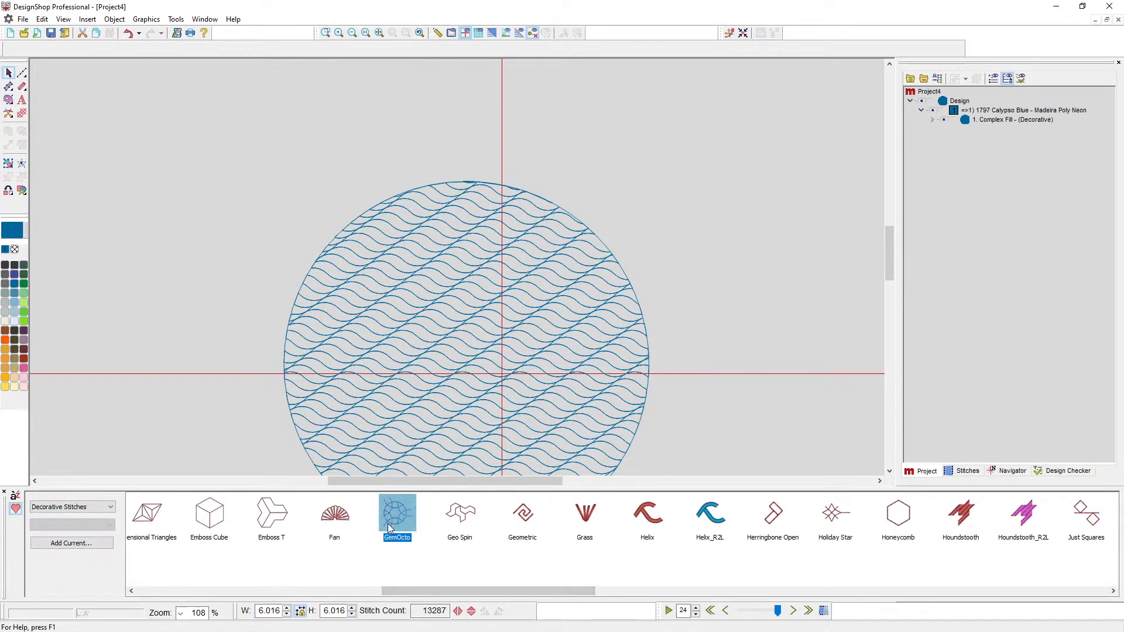
pyautogui.rightClick(399, 519)
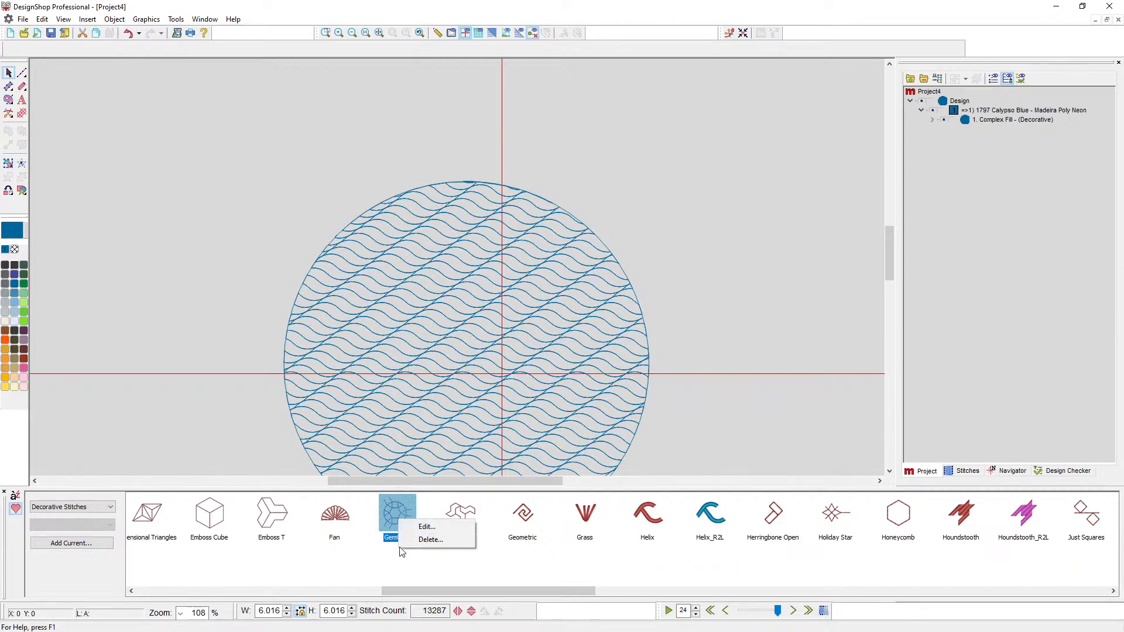
pyautogui.click(201, 334)
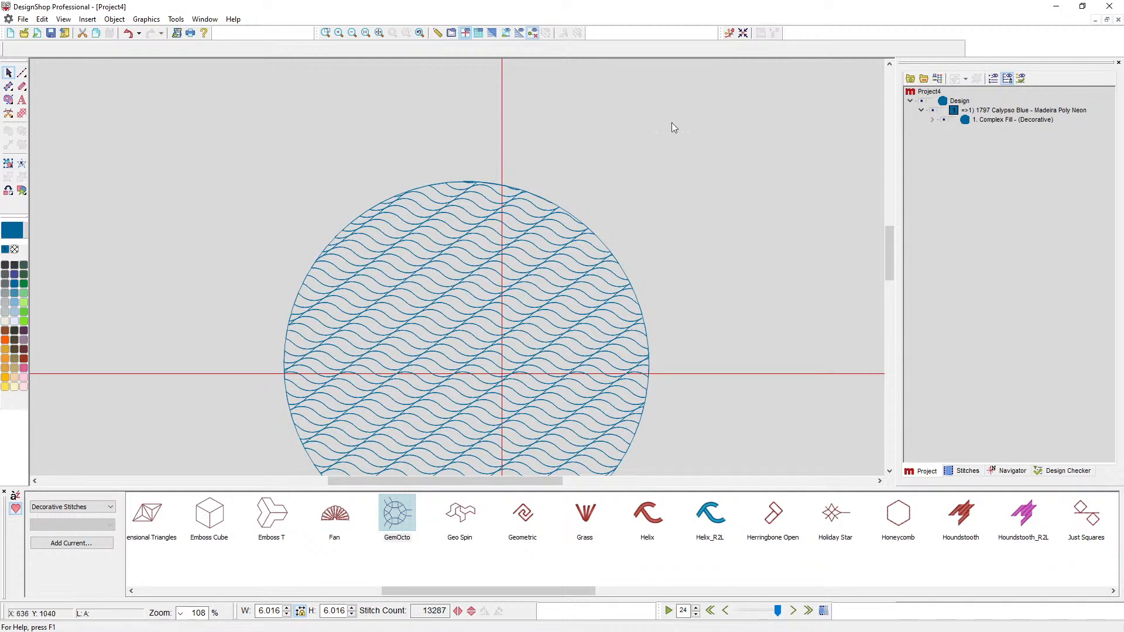
pyautogui.click(4, 493)
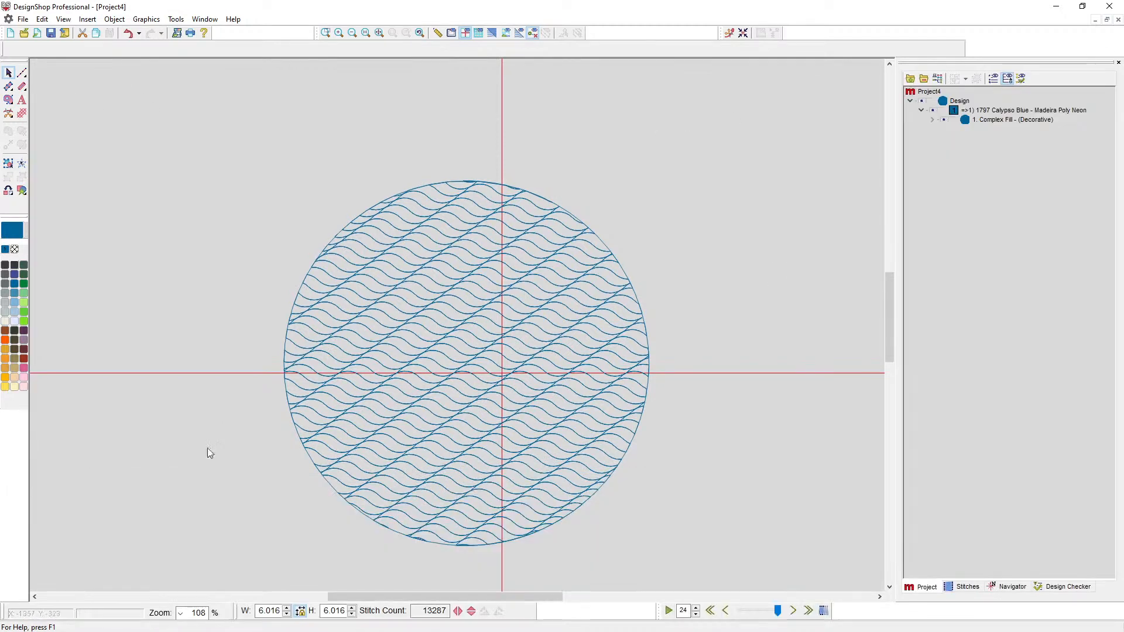
# Select the wave-filled circle and open its list of decorative fill patterns
pyautogui.click(474, 373)
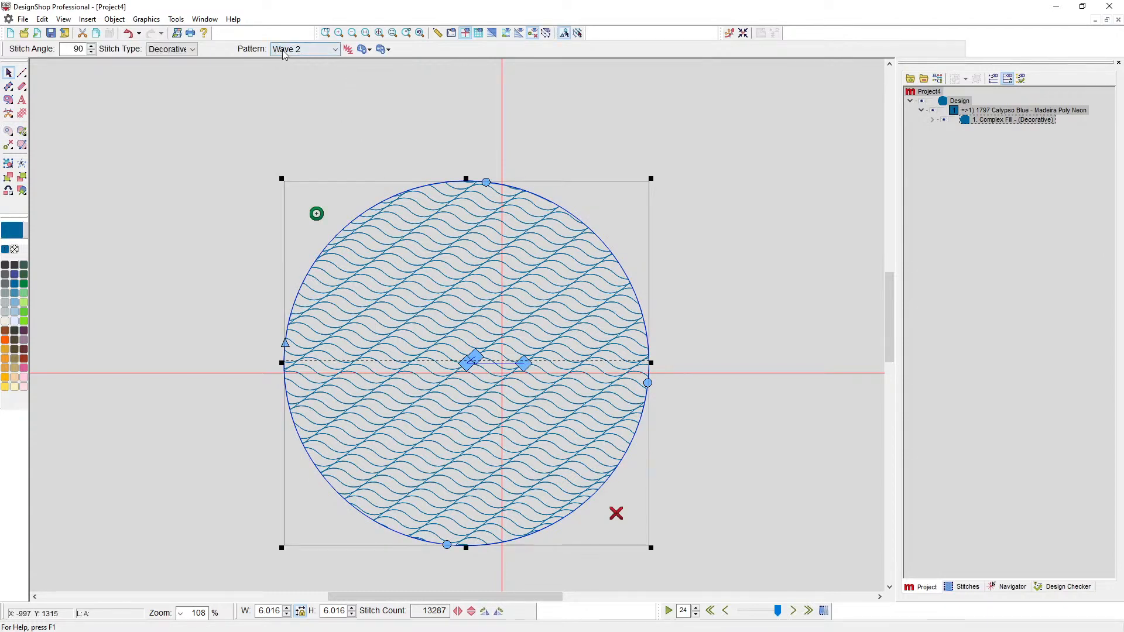
pyautogui.click(289, 50)
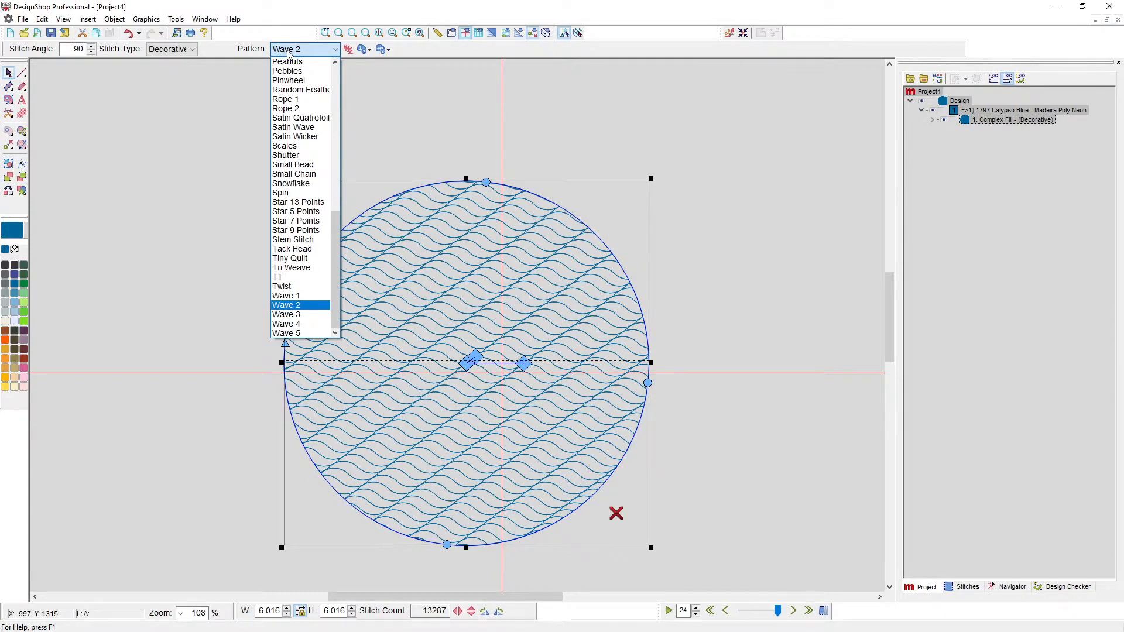